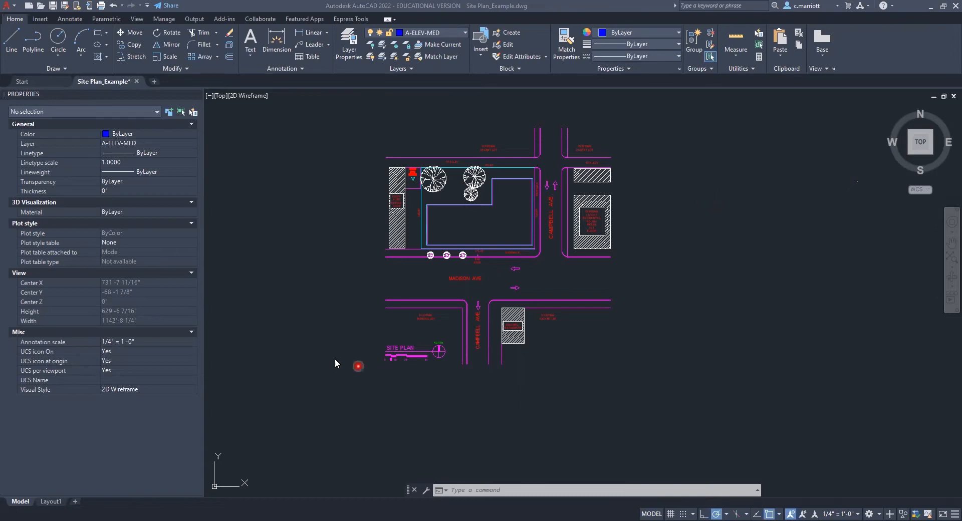
- Examine the site plan's title, north arrow and graphic scale bar up close
{"action": "scroll", "coordinate": [426, 383], "scroll_direction": "up", "scroll_amount": 8}
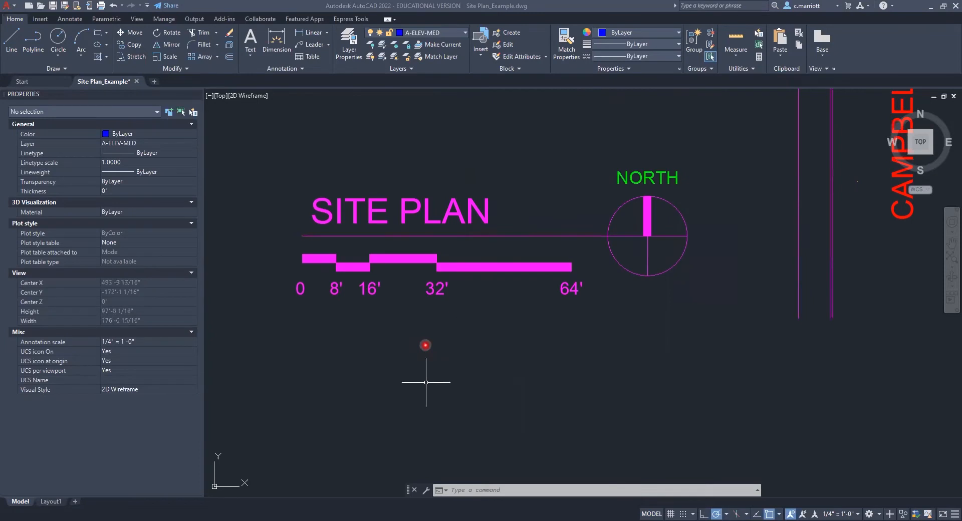
{"action": "key", "text": "Escape"}
{"action": "key", "text": "Escape"}
{"action": "scroll", "coordinate": [442, 321], "scroll_direction": "down", "scroll_amount": 4}
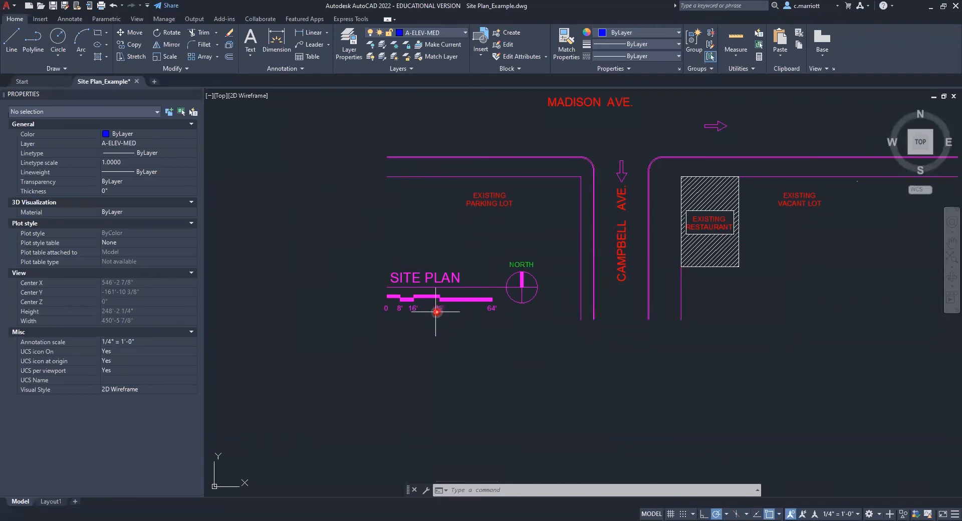
{"action": "scroll", "coordinate": [432, 311], "scroll_direction": "up", "scroll_amount": 2}
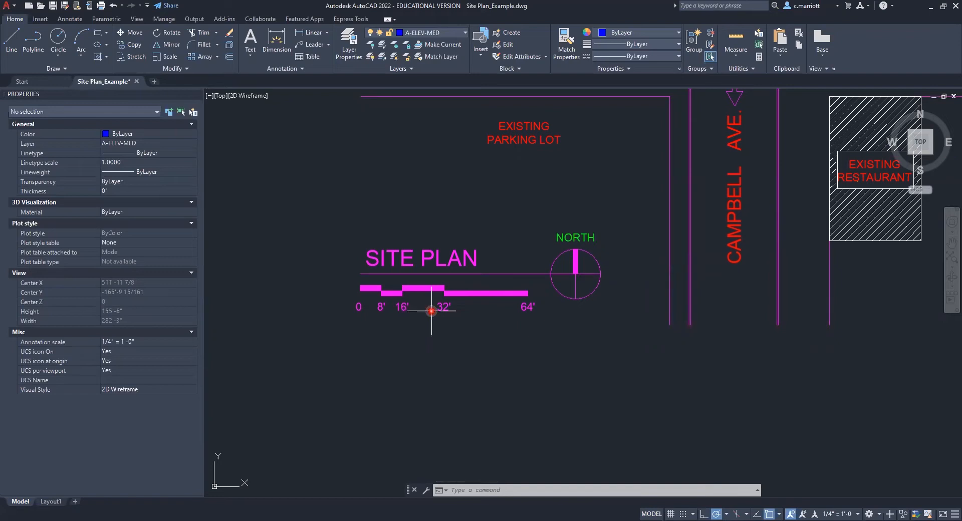
{"action": "scroll", "coordinate": [456, 299], "scroll_direction": "down", "scroll_amount": 2}
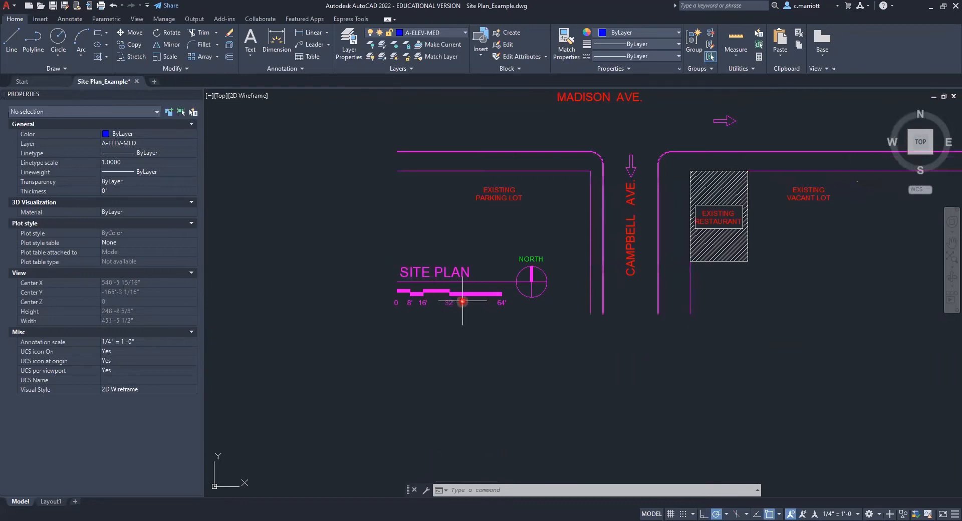
{"action": "scroll", "coordinate": [457, 303], "scroll_direction": "up", "scroll_amount": 2}
{"action": "scroll", "coordinate": [447, 300], "scroll_direction": "down", "scroll_amount": 2}
{"action": "scroll", "coordinate": [464, 300], "scroll_direction": "up", "scroll_amount": 2}
- Measure the distance between the 32' and 64' marks on the graphic scale bar with DIST
{"action": "type", "text": "DIST"}
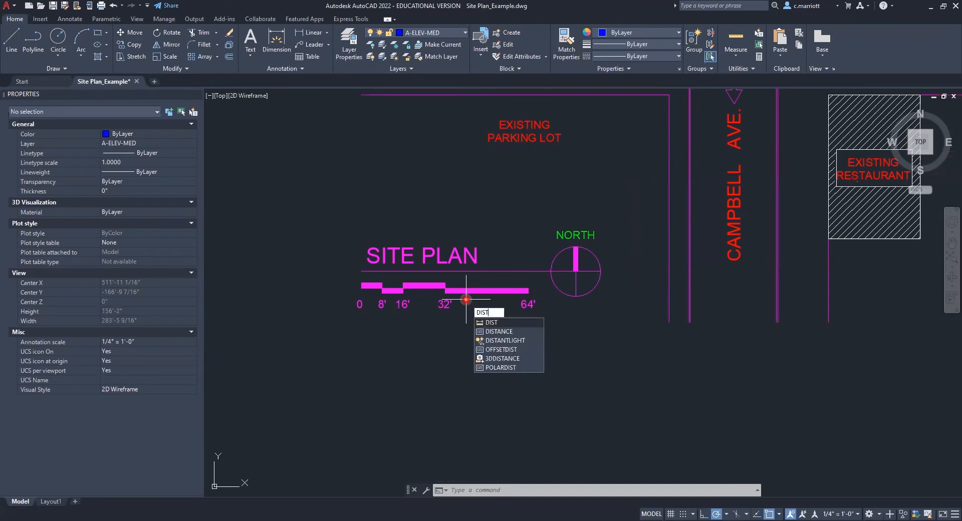
{"action": "key", "text": "Escape"}
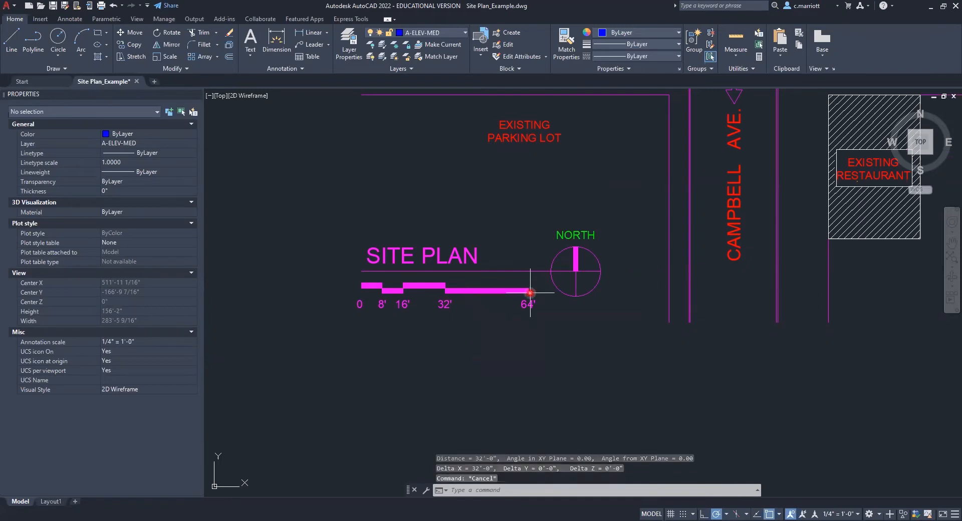
{"action": "key", "text": "Escape"}
{"action": "key", "text": "Escape"}
{"action": "scroll", "coordinate": [481, 326], "scroll_direction": "down", "scroll_amount": 6}
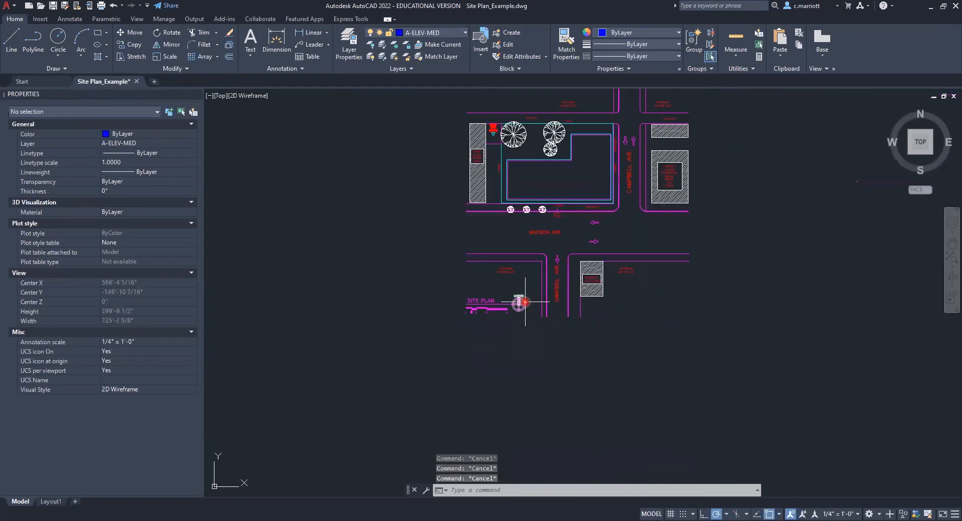
- Make A-SIDEWALK the current layer
{"action": "mouse_move", "coordinate": [610, 322]}
{"action": "middle_mouse_down"}
{"action": "mouse_move", "coordinate": [570, 350]}
{"action": "mouse_move", "coordinate": [483, 357]}
{"action": "middle_mouse_up"}
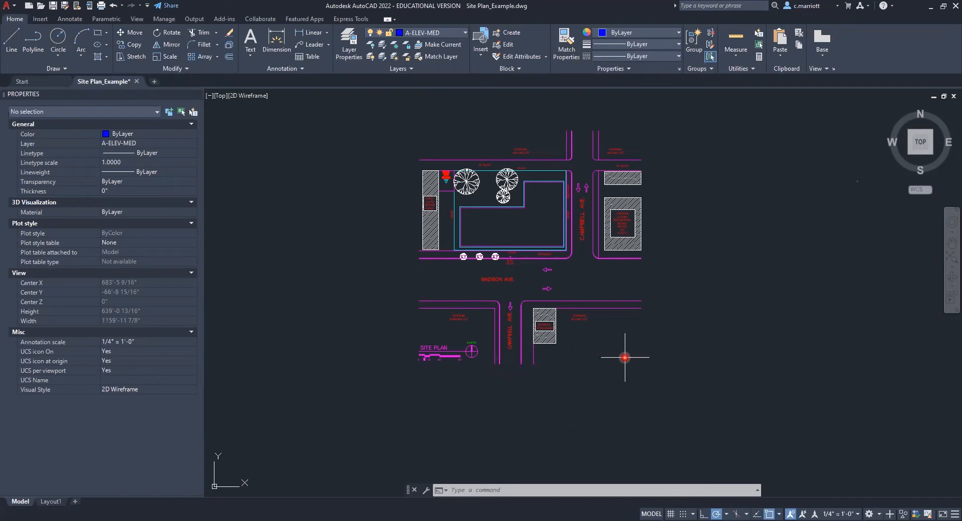
{"action": "scroll", "coordinate": [563, 367], "scroll_direction": "up", "scroll_amount": 2}
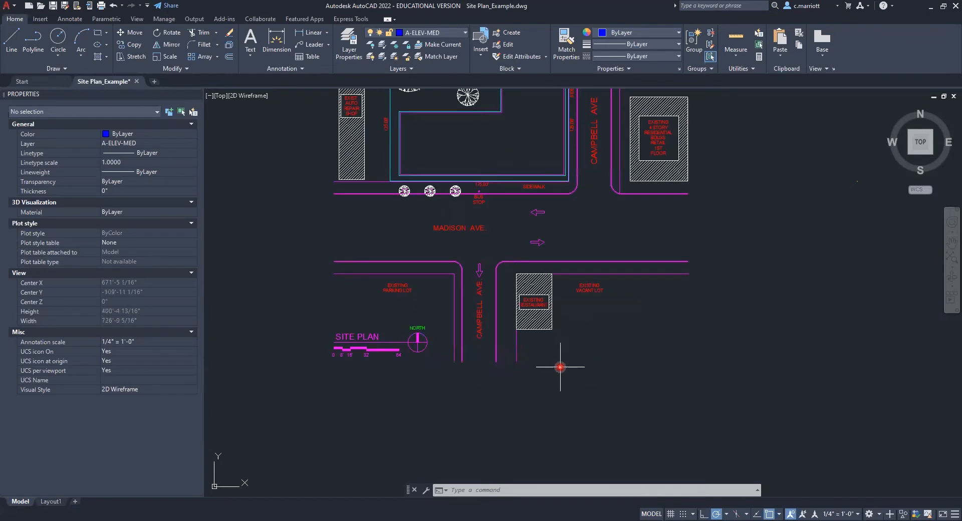
{"action": "left_click", "coordinate": [465, 33]}
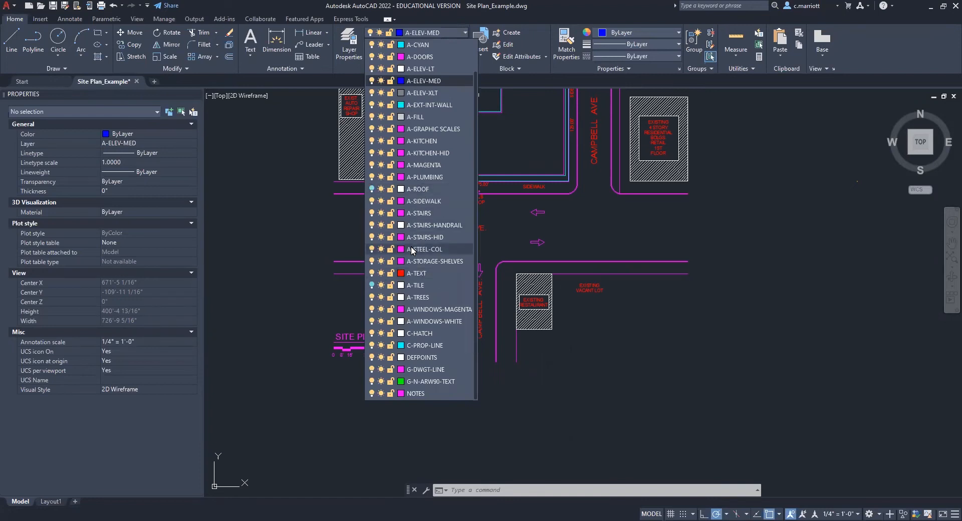
{"action": "left_click", "coordinate": [416, 202]}
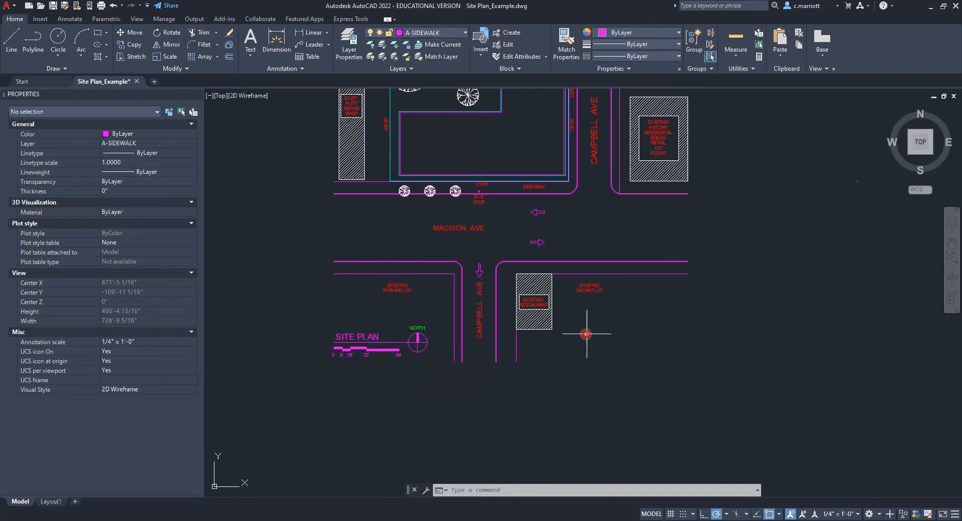
{"action": "scroll", "coordinate": [500, 373], "scroll_direction": "up", "scroll_amount": 6}
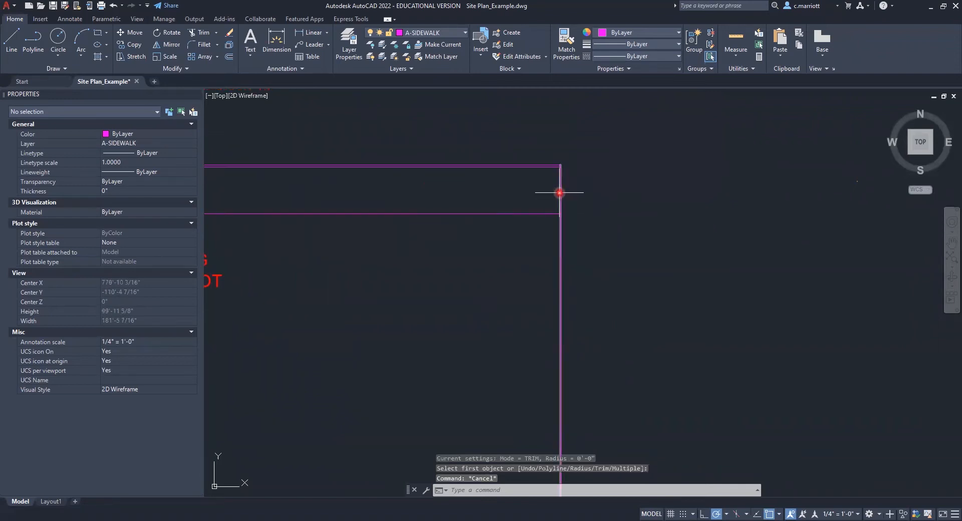
{"action": "type", "text": "JOIN"}
{"action": "key", "text": "Escape"}
{"action": "scroll", "coordinate": [560, 196], "scroll_direction": "up", "scroll_amount": 5}
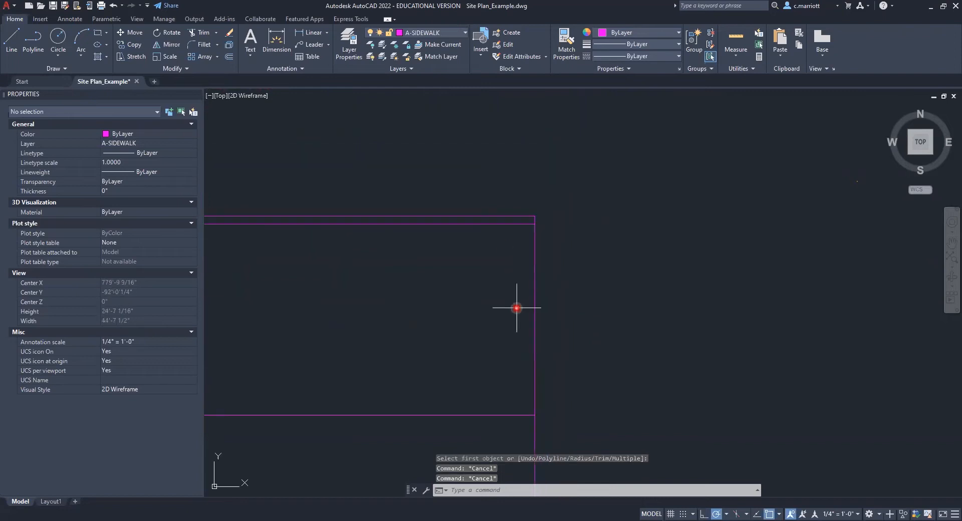
{"action": "key", "text": "Escape"}
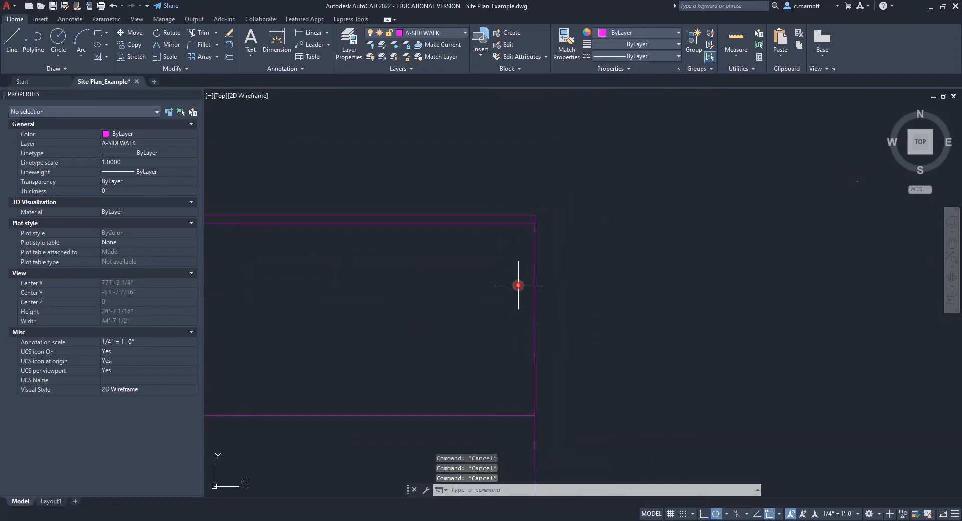
- Join the outer curb segments and closing lines around the restaurant and vacant lot block into one closed polyline
{"action": "type", "text": "JOIN"}
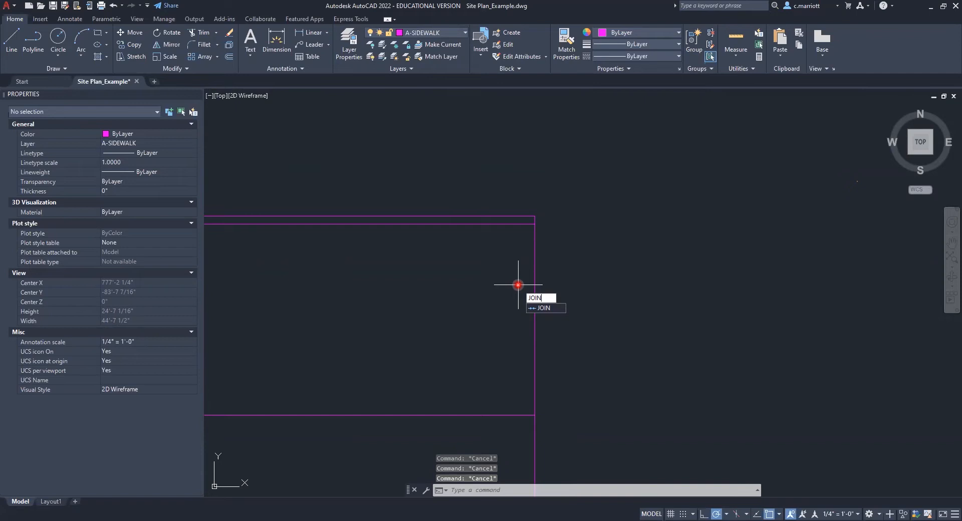
{"action": "key", "text": "Return"}
{"action": "left_click", "coordinate": [587, 381]}
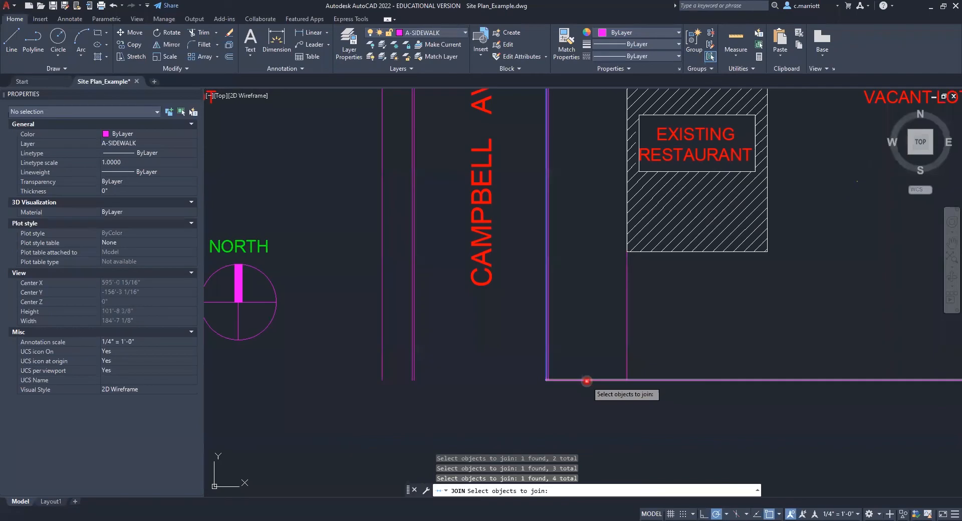
{"action": "left_click", "coordinate": [587, 381]}
{"action": "key", "text": "Return"}
- Select the joined curb outline at the rounded street corner by the restaurant to check its properties
{"action": "scroll", "coordinate": [571, 221], "scroll_direction": "down", "scroll_amount": 4}
{"action": "scroll", "coordinate": [553, 212], "scroll_direction": "up", "scroll_amount": 6}
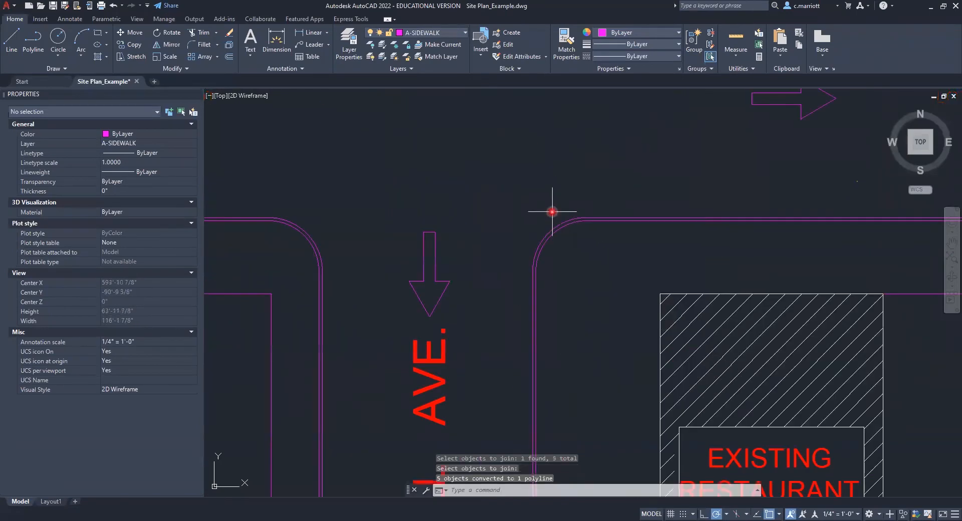
{"action": "left_click", "coordinate": [560, 221]}
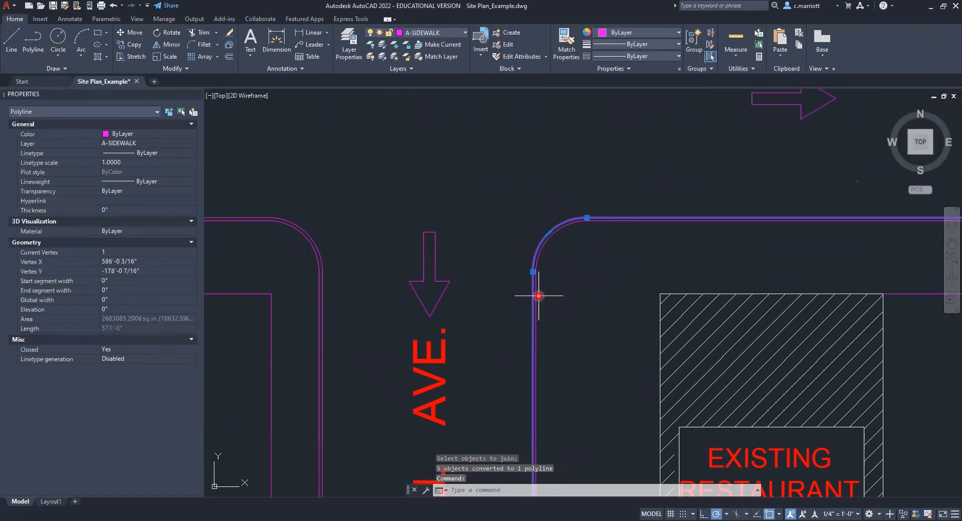
{"action": "key", "text": "Escape"}
{"action": "key", "text": "Escape"}
{"action": "scroll", "coordinate": [585, 238], "scroll_direction": "down", "scroll_amount": 5}
{"action": "scroll", "coordinate": [498, 252], "scroll_direction": "down", "scroll_amount": 2}
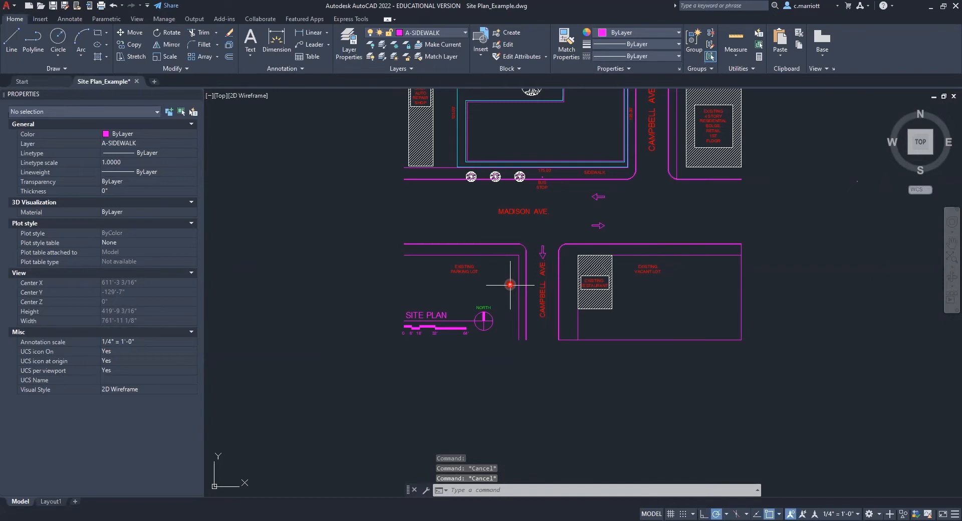
- Check the closed curb outlines of the city blocks by selecting them, including both vacant lot blocks north of the alley
{"action": "scroll", "coordinate": [511, 285], "scroll_direction": "down", "scroll_amount": 4}
{"action": "middle_click_drag", "start_coordinate": [519, 243], "coordinate": [467, 325]}
{"action": "scroll", "coordinate": [515, 291], "scroll_direction": "up", "scroll_amount": 6}
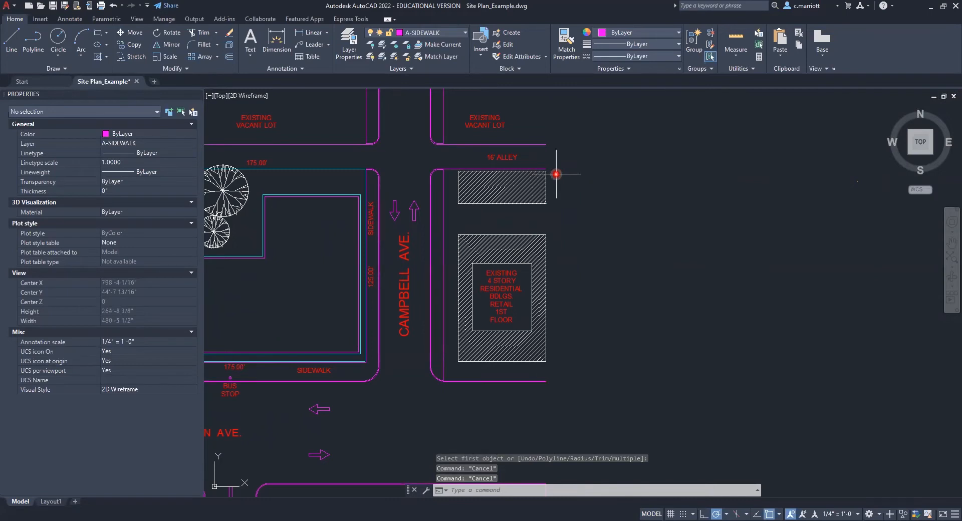
{"action": "mouse_move", "coordinate": [531, 285]}
{"action": "middle_mouse_down"}
{"action": "mouse_move", "coordinate": [529, 269]}
{"action": "mouse_move", "coordinate": [546, 266]}
{"action": "middle_mouse_up"}
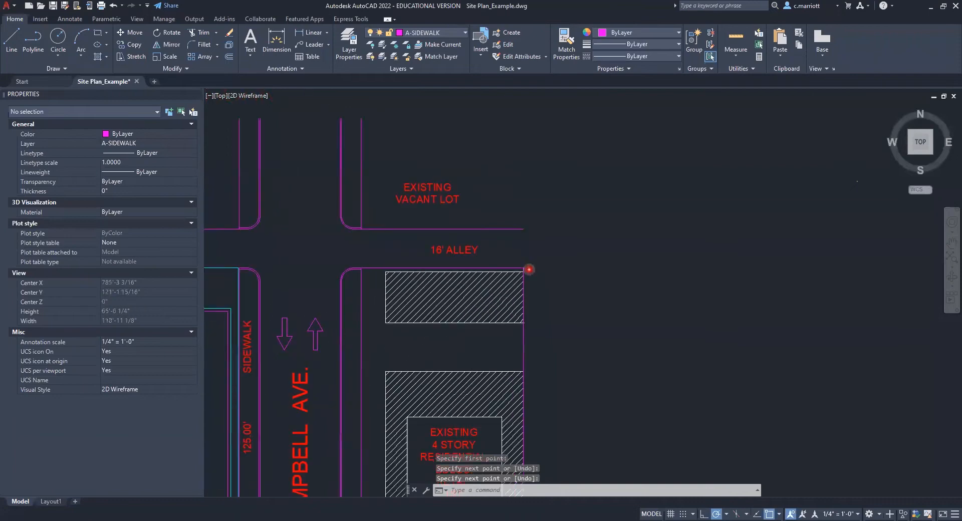
{"action": "scroll", "coordinate": [531, 282], "scroll_direction": "down", "scroll_amount": 8}
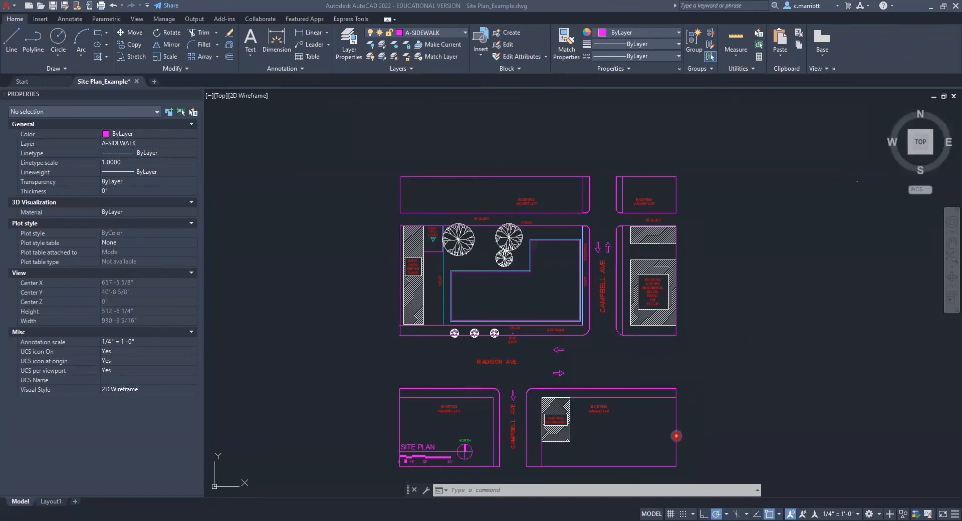
{"action": "key", "text": "Escape"}
{"action": "key", "text": "Escape"}
{"action": "left_click", "coordinate": [677, 432]}
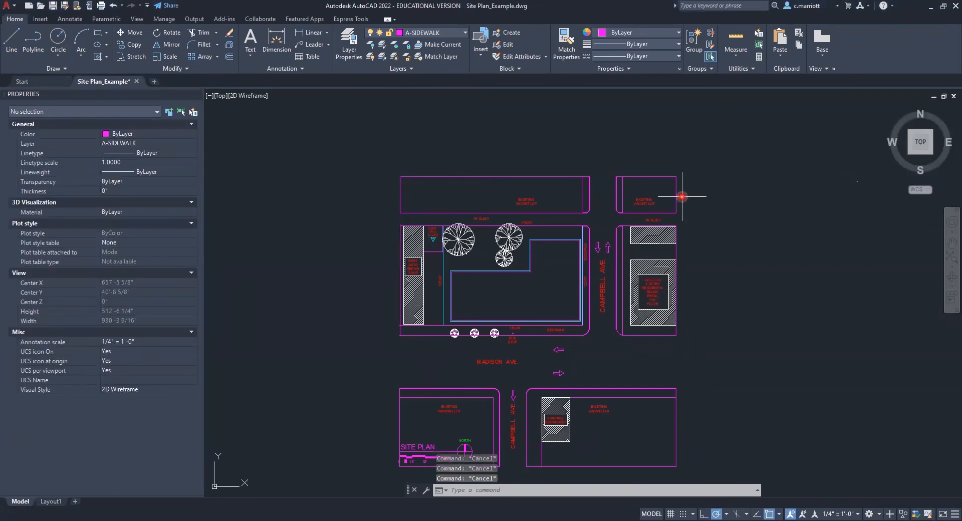
{"action": "key", "text": "Escape"}
{"action": "left_click", "coordinate": [677, 186]}
{"action": "left_click", "coordinate": [555, 177]}
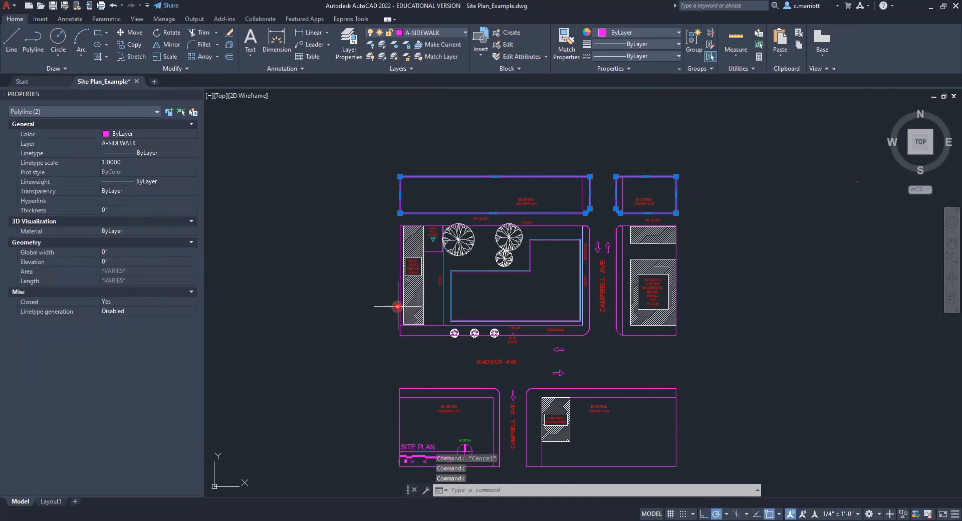
{"action": "key", "text": "Escape"}
{"action": "key", "text": "Escape"}
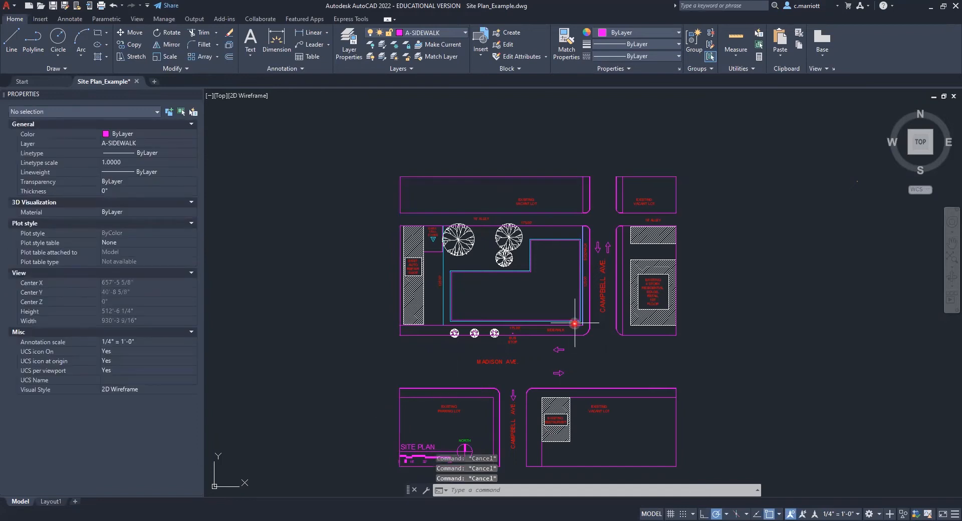
- Inspect the layer and linetype of the property line along the site's west side
{"action": "scroll", "coordinate": [542, 241], "scroll_direction": "up", "scroll_amount": 2}
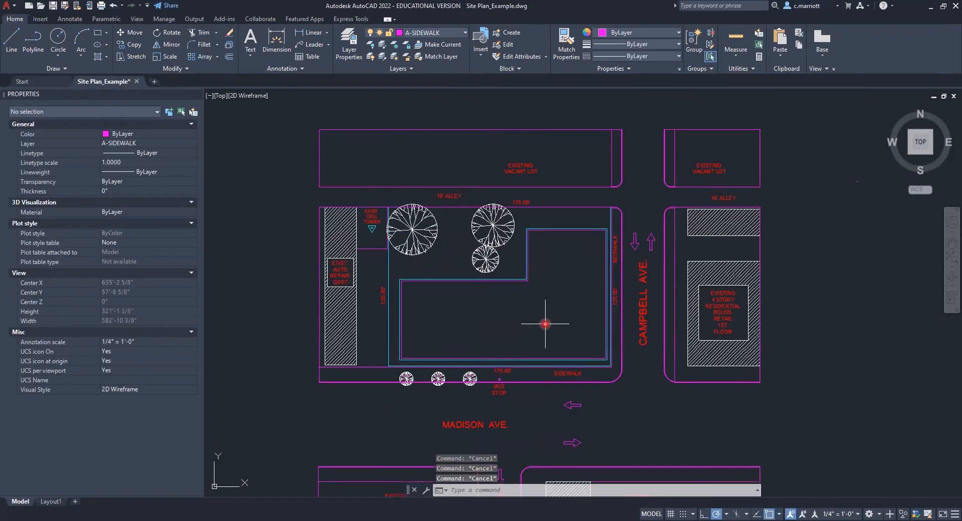
{"action": "left_click", "coordinate": [388, 341]}
{"action": "scroll", "coordinate": [334, 296], "scroll_direction": "up", "scroll_amount": 2}
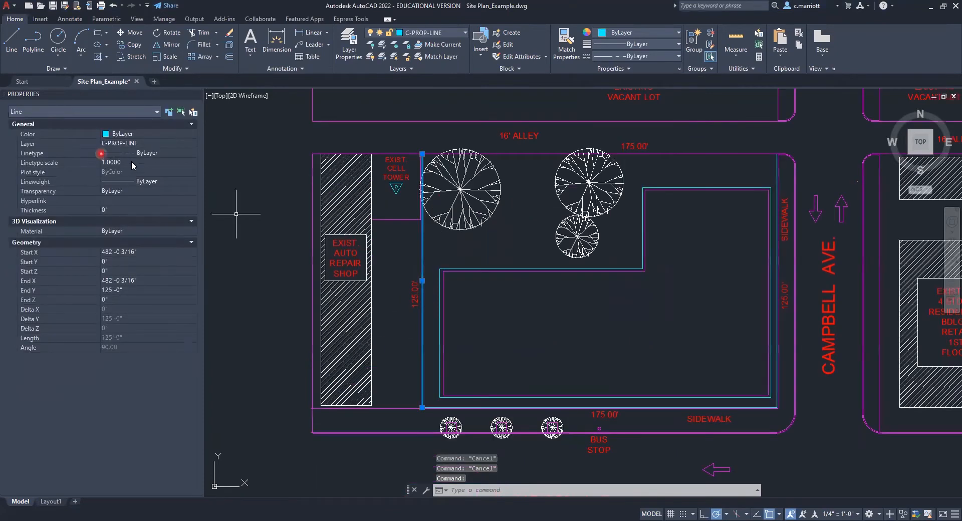
{"action": "scroll", "coordinate": [521, 308], "scroll_direction": "down", "scroll_amount": 4}
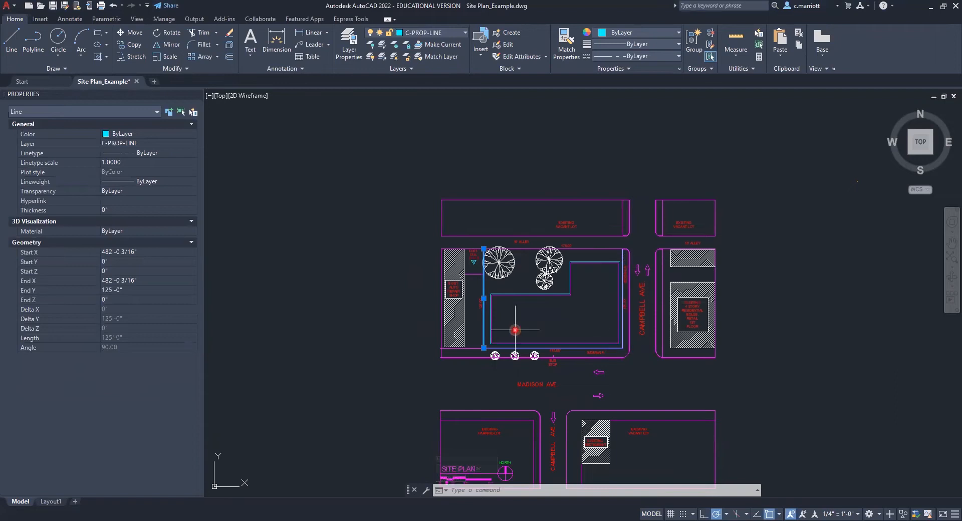
{"action": "key", "text": "Escape"}
{"action": "key", "text": "Escape"}
{"action": "key", "text": "Escape"}
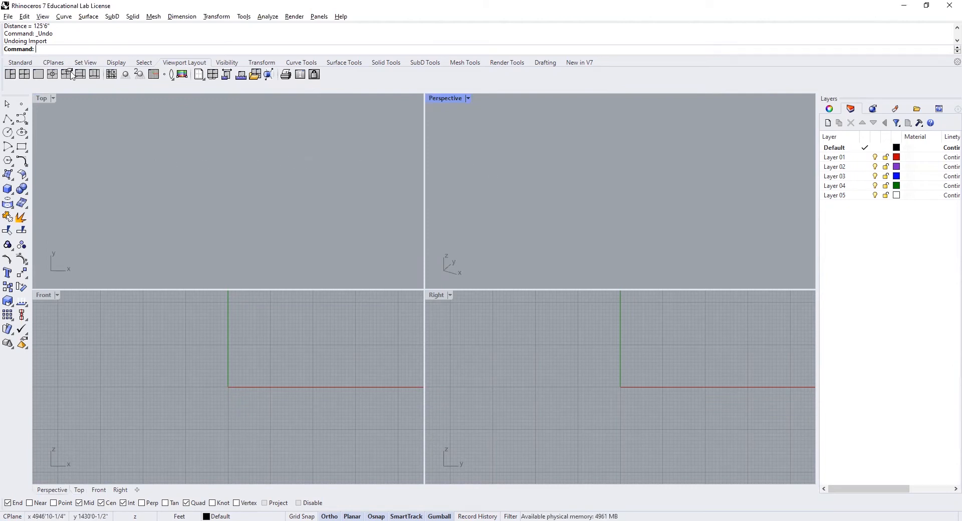
- Switch to Rhinoceros and create a new model from the Large Objects - Feet, Feet & Inches template, discarding the untitled file's changes
{"action": "left_click", "coordinate": [8, 17]}
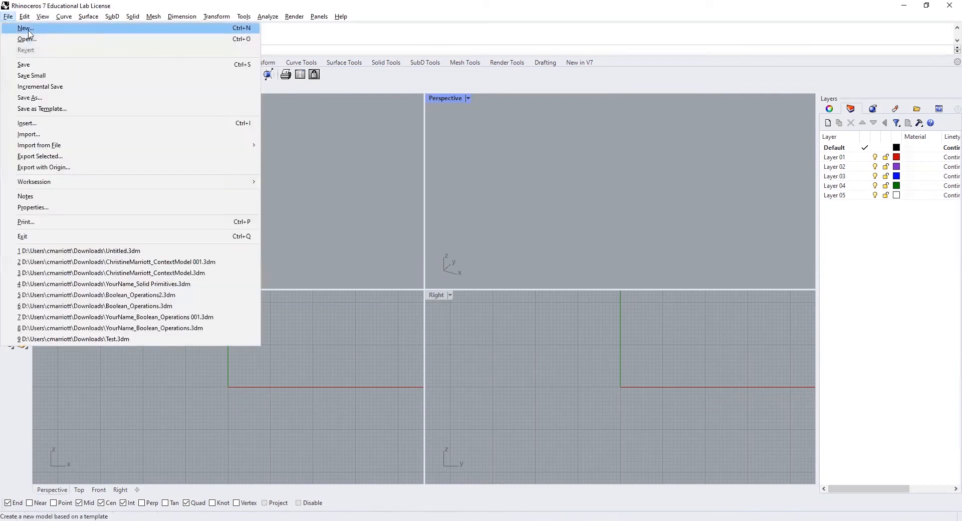
{"action": "left_click", "coordinate": [28, 30]}
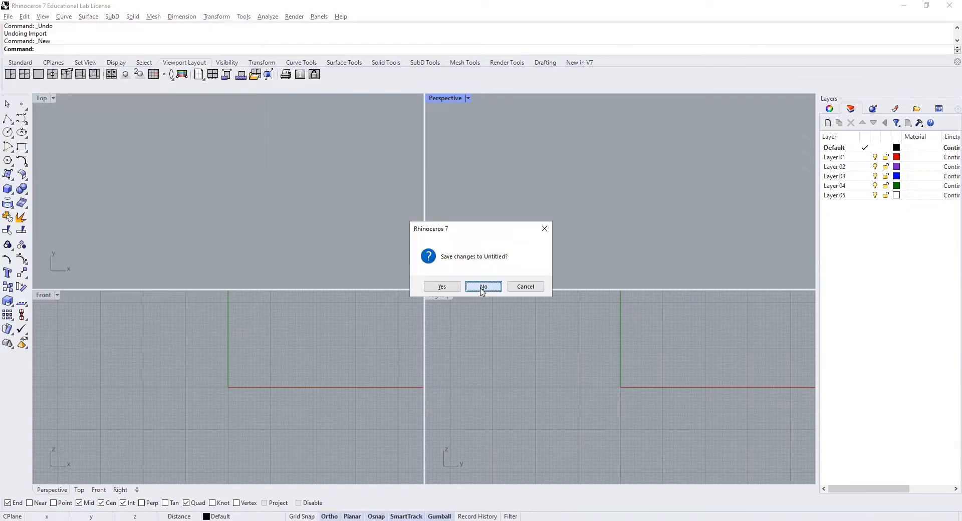
{"action": "left_click", "coordinate": [483, 289]}
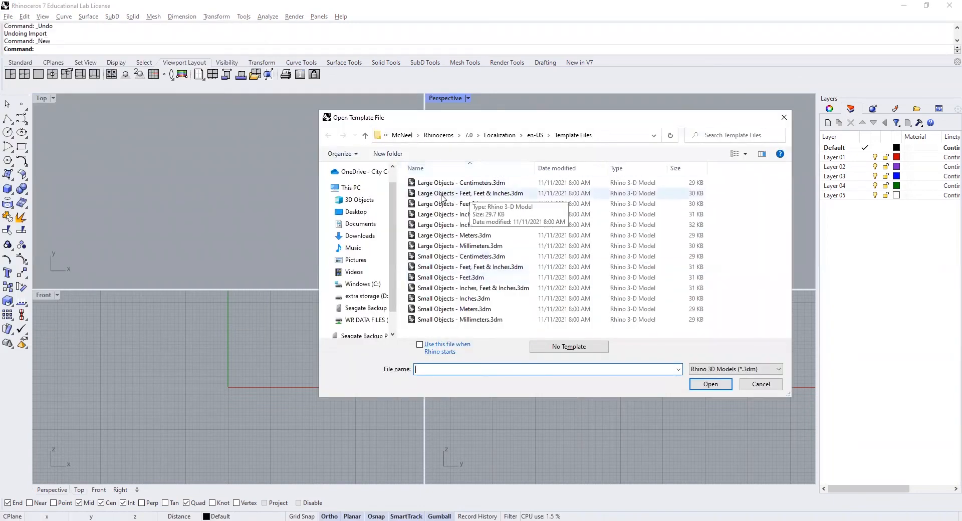
{"action": "left_click", "coordinate": [441, 194]}
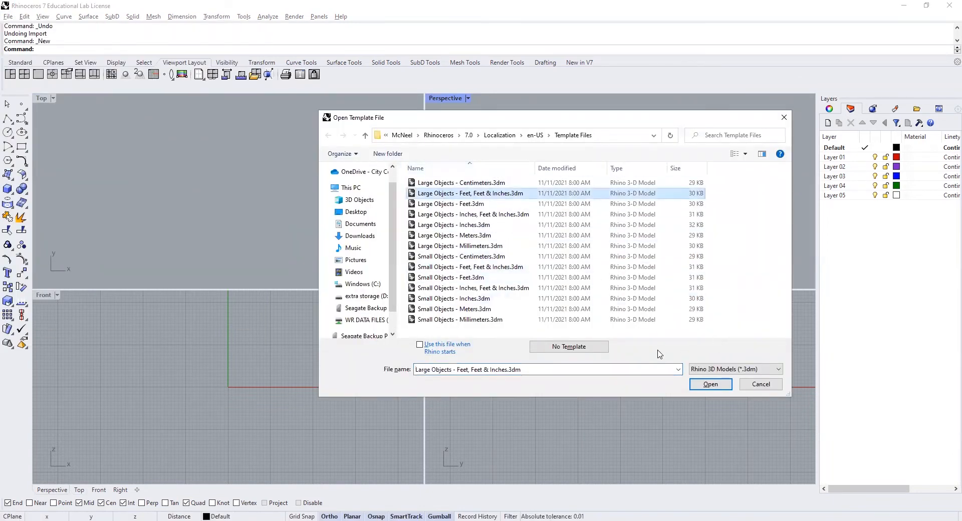
{"action": "left_click", "coordinate": [710, 384]}
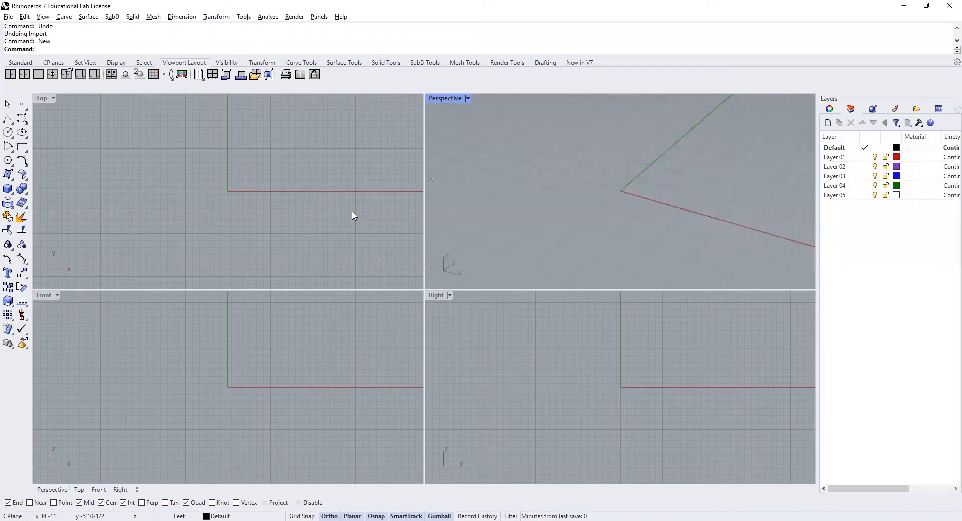
- Save the new model in Downloads over the existing ContextModel .3dm file, replacing the file
{"action": "left_click", "coordinate": [8, 17]}
{"action": "left_click", "coordinate": [34, 98]}
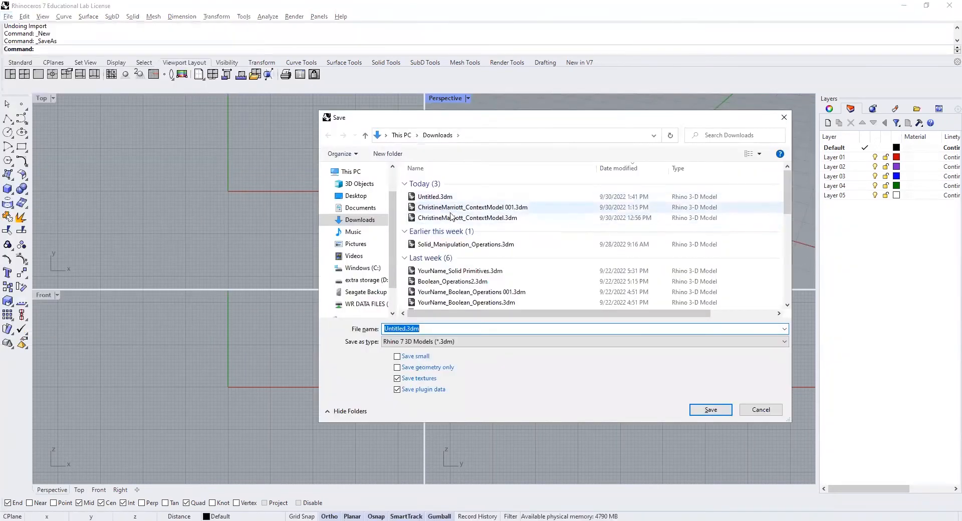
{"action": "left_click", "coordinate": [445, 207]}
{"action": "left_click", "coordinate": [445, 218]}
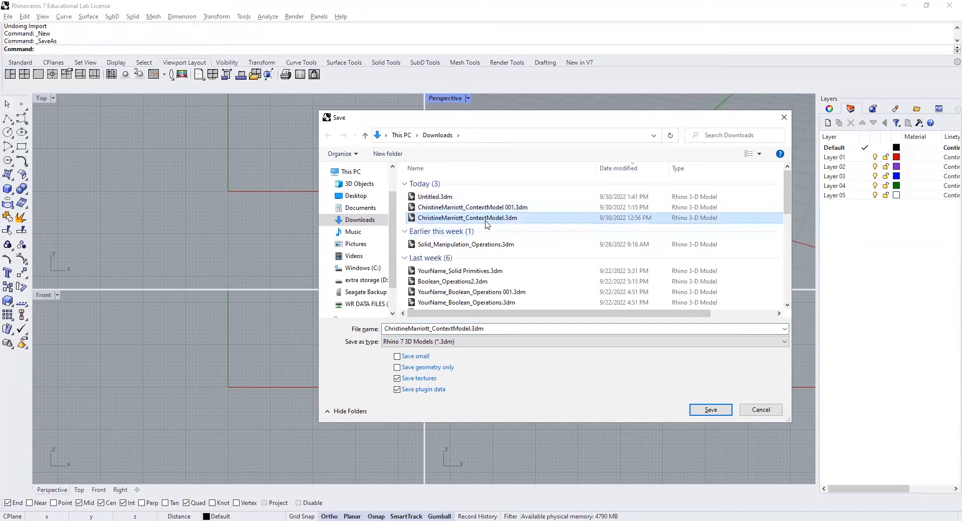
{"action": "left_click", "coordinate": [713, 410]}
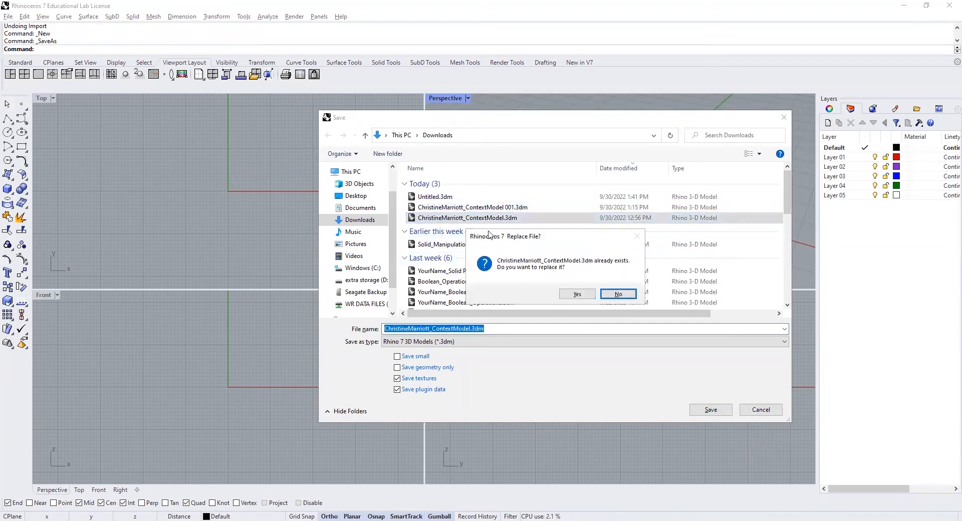
{"action": "left_click", "coordinate": [578, 295]}
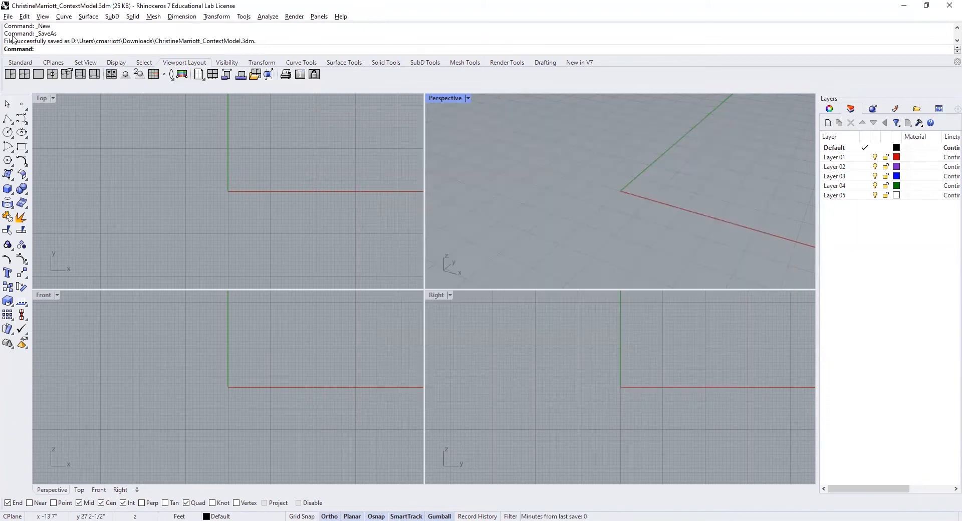
- Import Site Plan_Example.dwg with the model units set to Feet and the layout units to Inches
{"action": "left_click", "coordinate": [9, 16]}
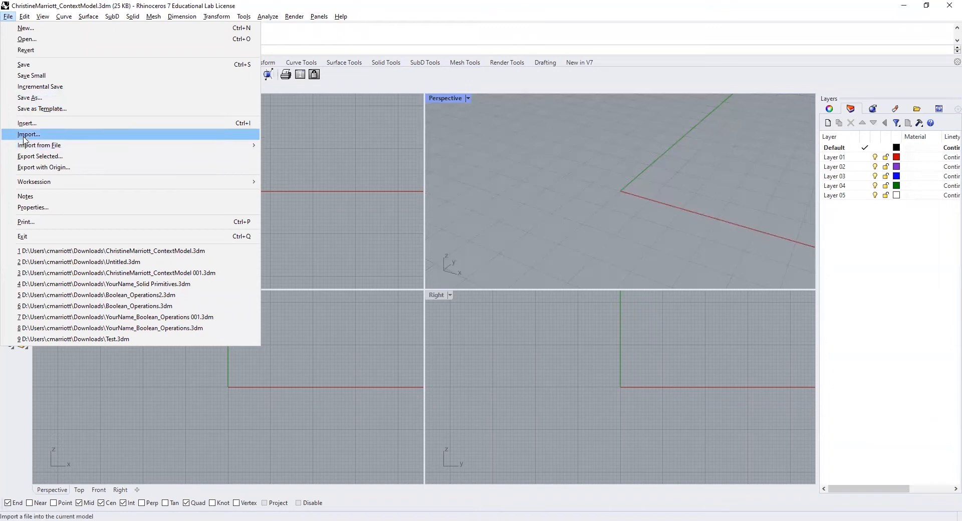
{"action": "left_click", "coordinate": [24, 134]}
{"action": "left_click", "coordinate": [653, 203]}
{"action": "left_click", "coordinate": [719, 368]}
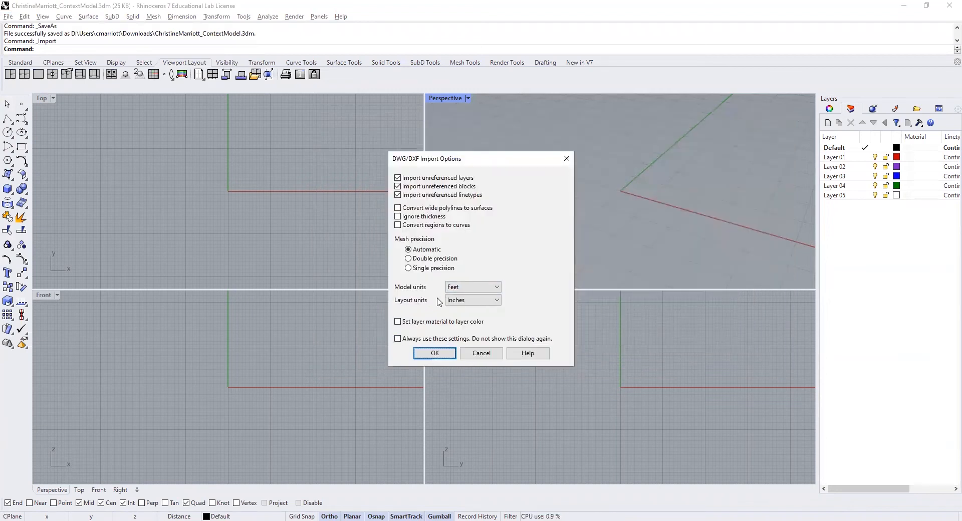
{"action": "left_click", "coordinate": [434, 354]}
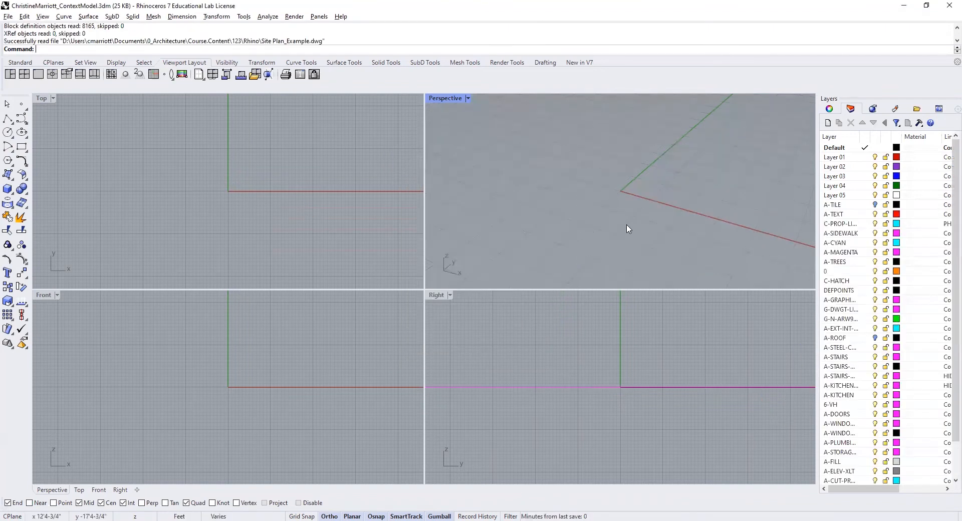
- Measure the central site's edge along Campbell Ave in the Perspective view to check the import scale
{"action": "type", "text": "z"}
{"action": "key", "text": "Return"}
{"action": "type", "text": "e"}
{"action": "key", "text": "Return"}
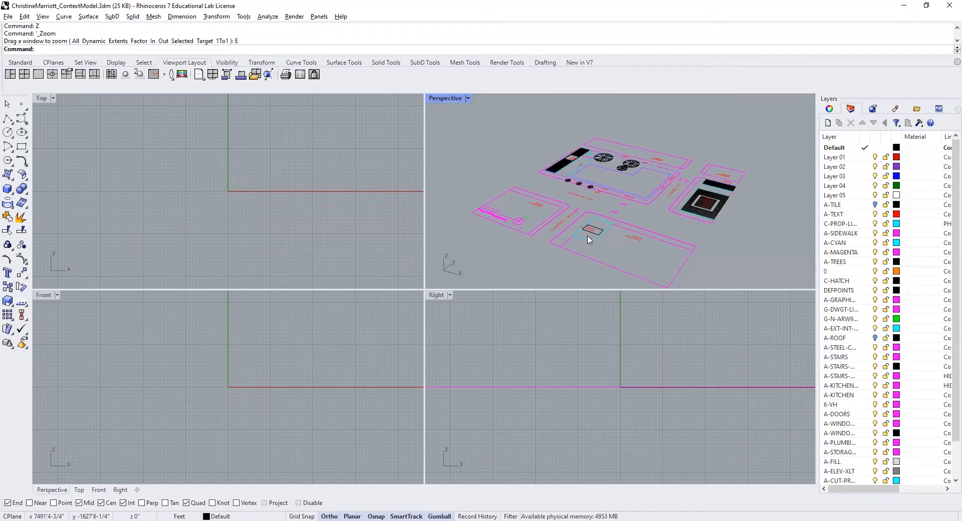
{"action": "scroll", "coordinate": [668, 172], "scroll_direction": "up", "scroll_amount": 3}
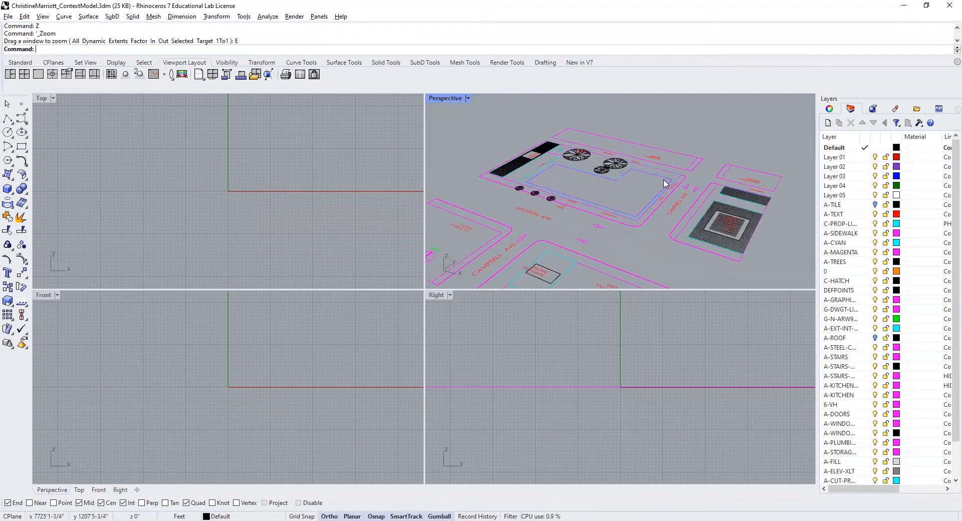
{"action": "scroll", "coordinate": [666, 184], "scroll_direction": "up", "scroll_amount": 1}
{"action": "left_click", "coordinate": [666, 185]}
{"action": "type", "text": "dist"}
{"action": "key", "text": "Return"}
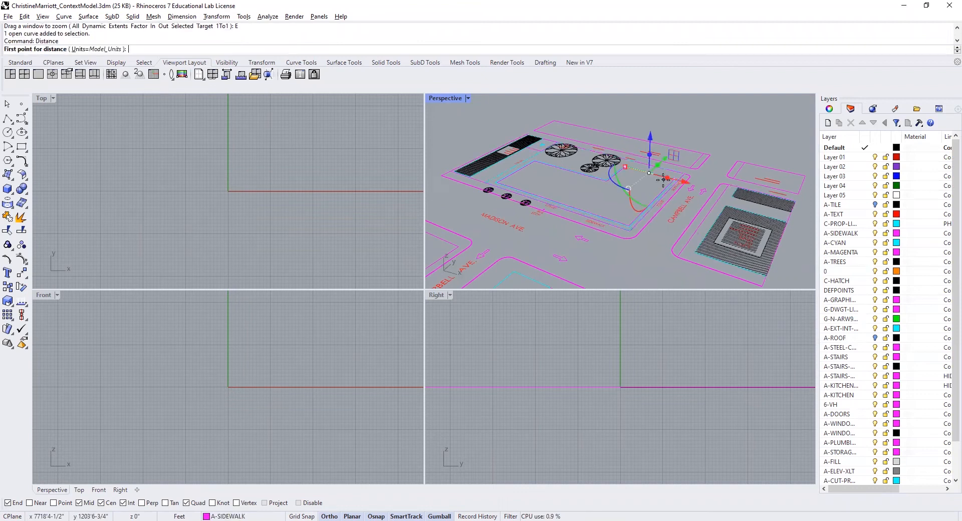
{"action": "left_click", "coordinate": [632, 233]}
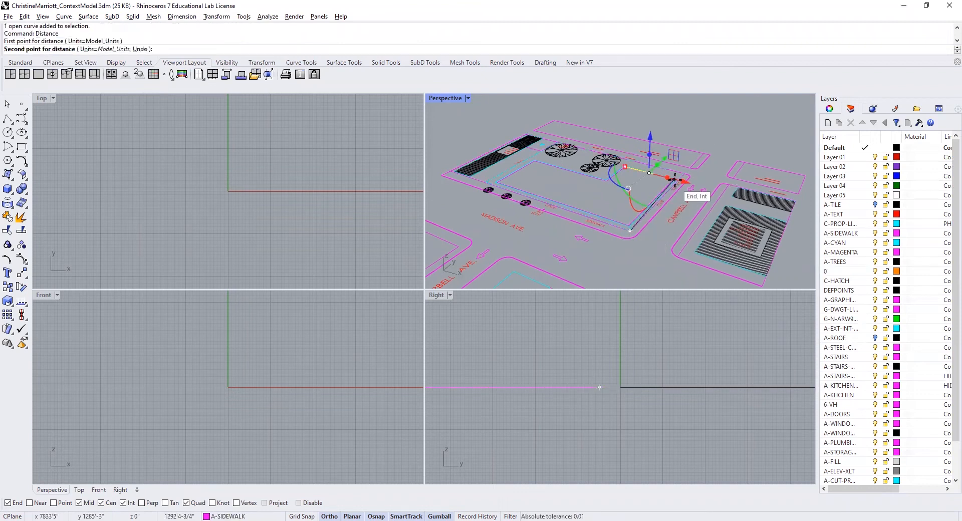
{"action": "scroll", "coordinate": [675, 180], "scroll_direction": "up", "scroll_amount": 4}
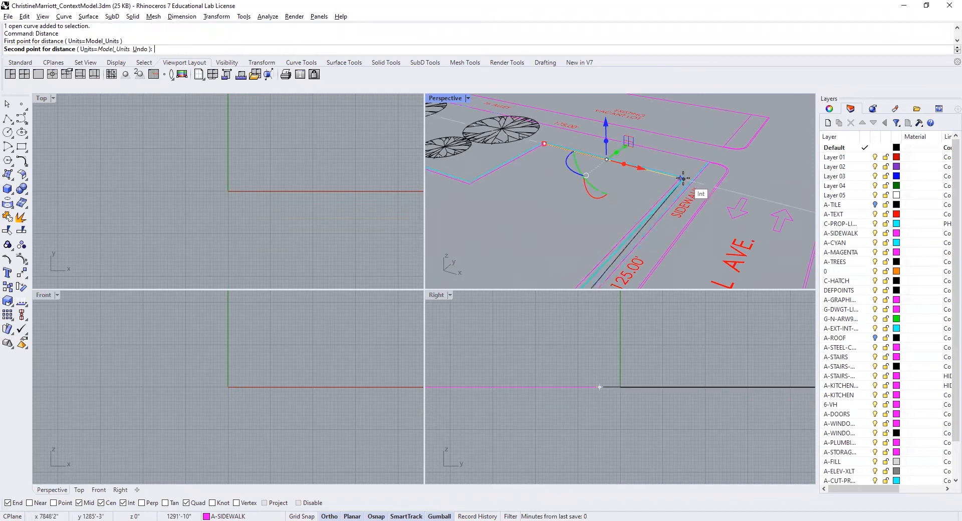
{"action": "left_click", "coordinate": [682, 178]}
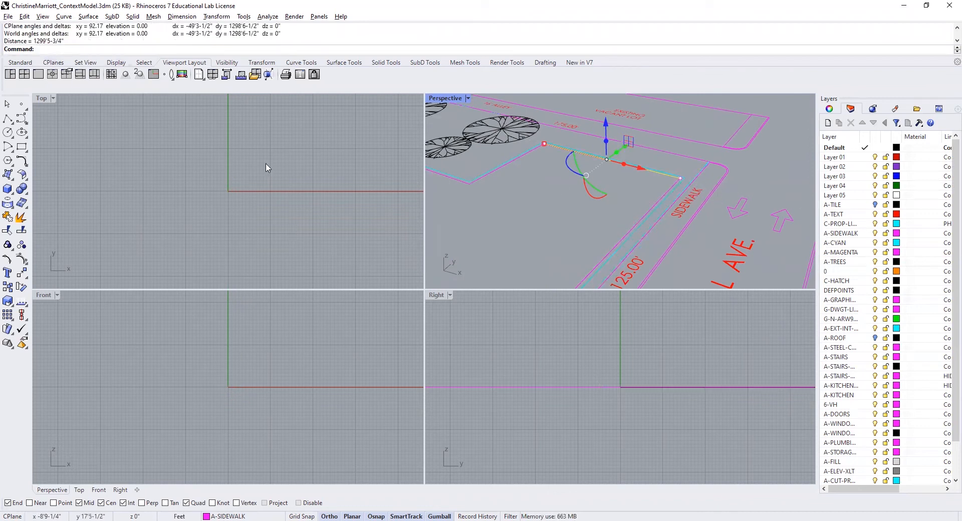
- Clear the selection and undo the site plan import
{"action": "left_click", "coordinate": [311, 174]}
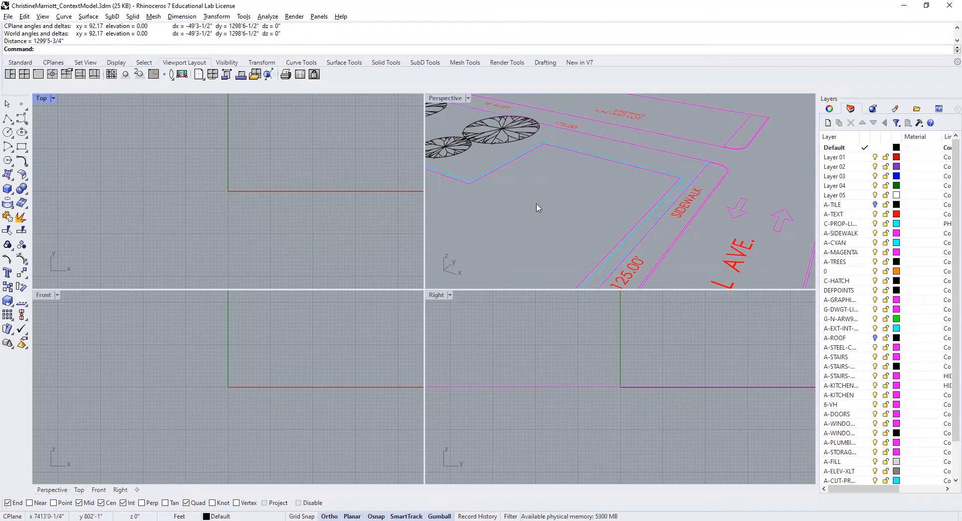
{"action": "scroll", "coordinate": [544, 206], "scroll_direction": "down", "scroll_amount": 5}
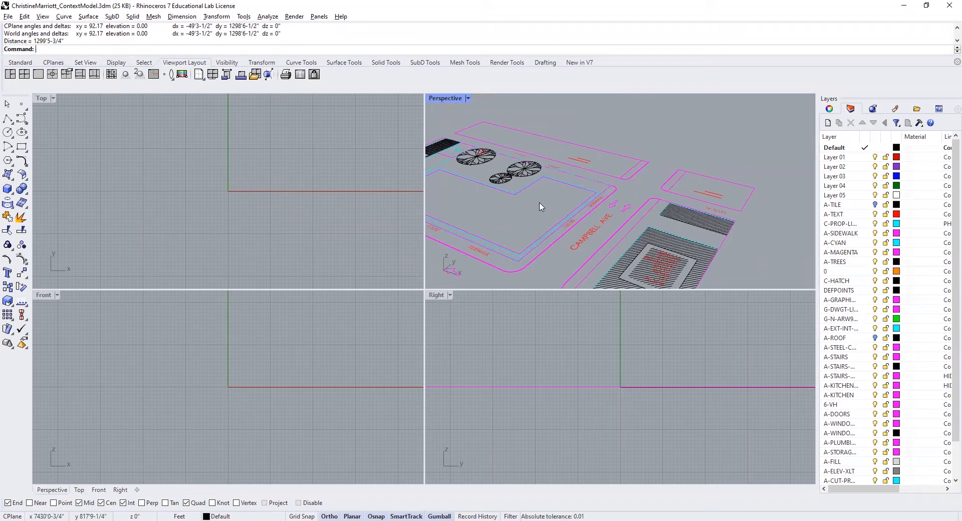
{"action": "key", "text": "ctrl+z"}
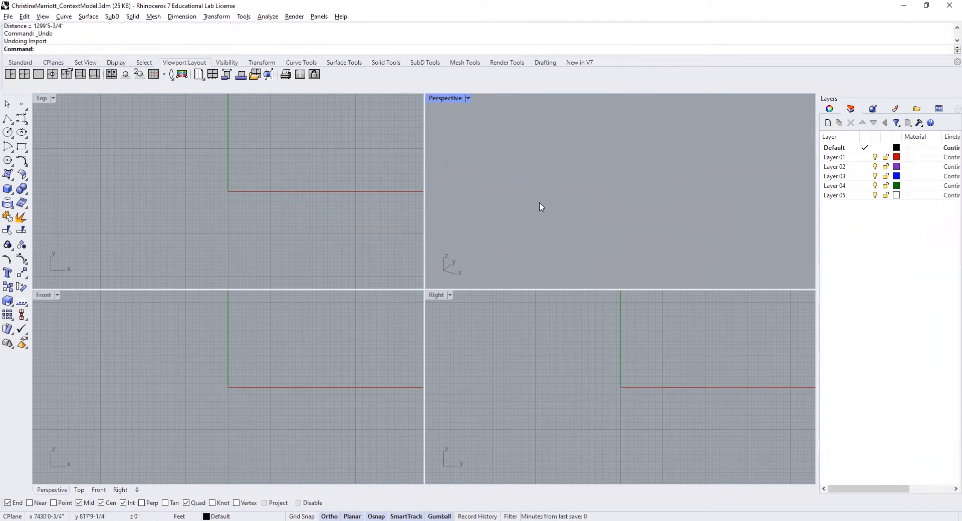
- Import Site Plan_Example.dwg with both the model units and the layout units set to Inches
{"action": "left_click", "coordinate": [8, 17]}
{"action": "left_click", "coordinate": [29, 134]}
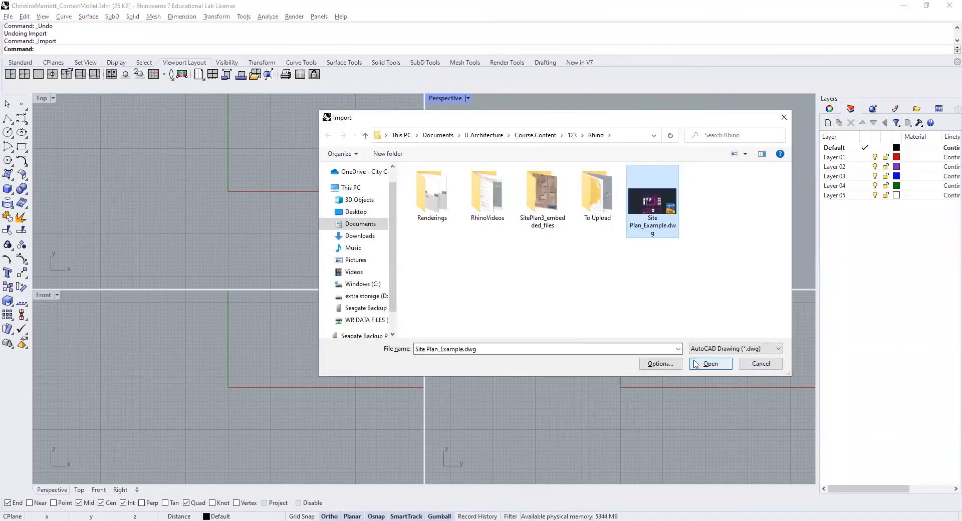
{"action": "left_click", "coordinate": [702, 366]}
{"action": "left_click", "coordinate": [473, 287]}
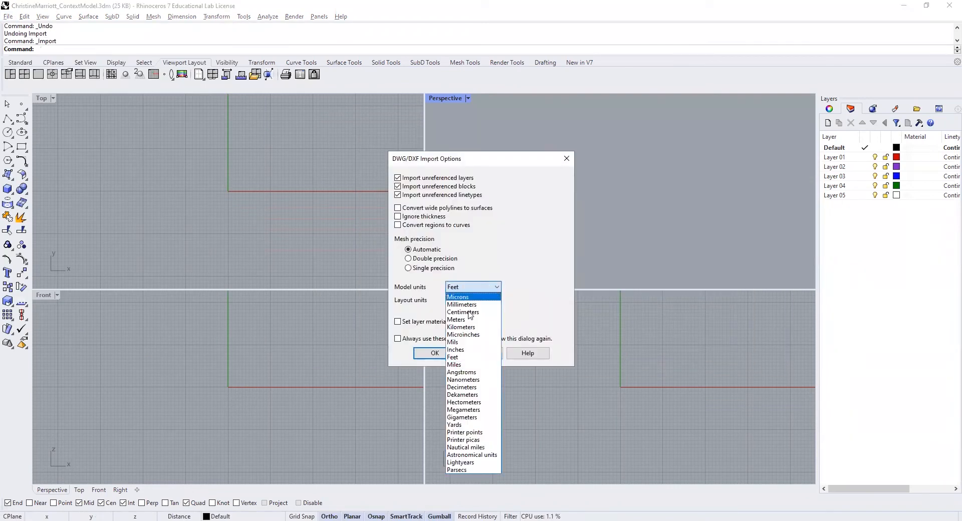
{"action": "left_click", "coordinate": [466, 365]}
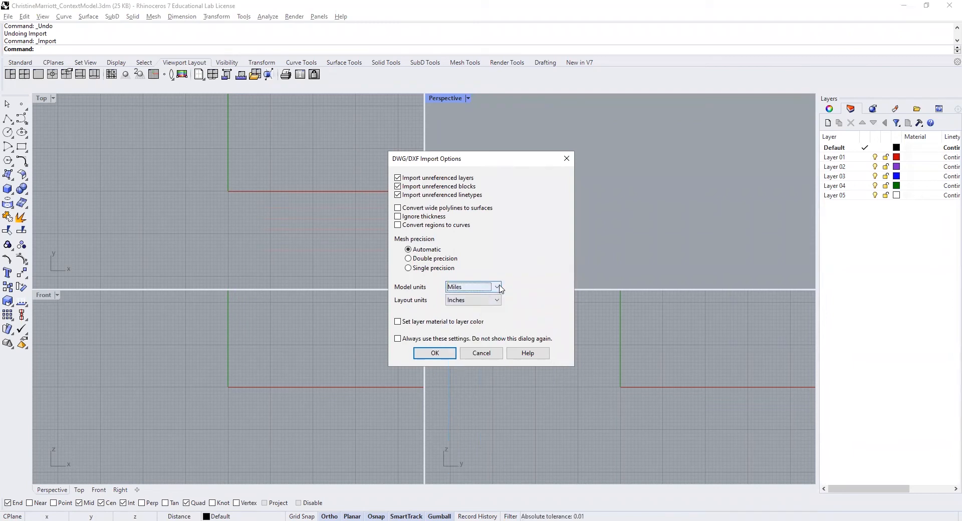
{"action": "left_click", "coordinate": [497, 286]}
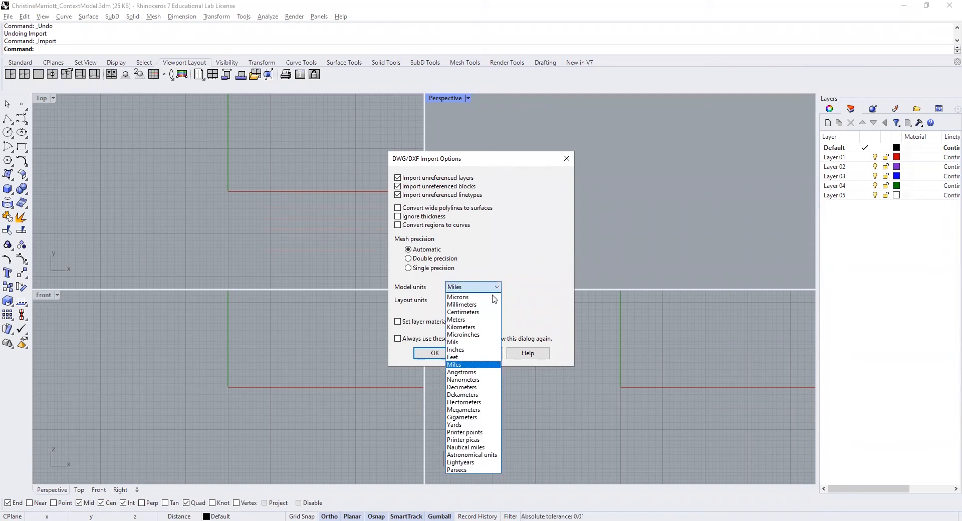
{"action": "left_click", "coordinate": [460, 350]}
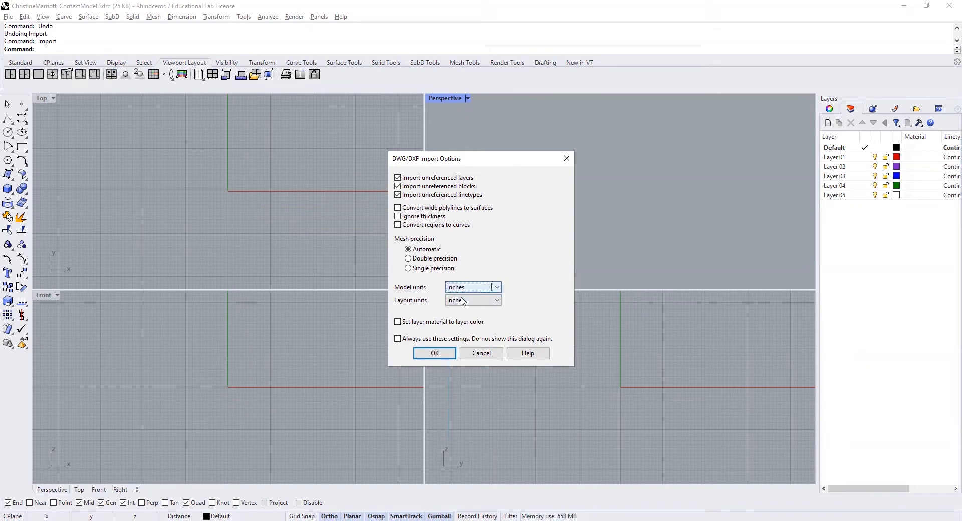
{"action": "left_click", "coordinate": [434, 354]}
{"action": "key", "text": "Return"}
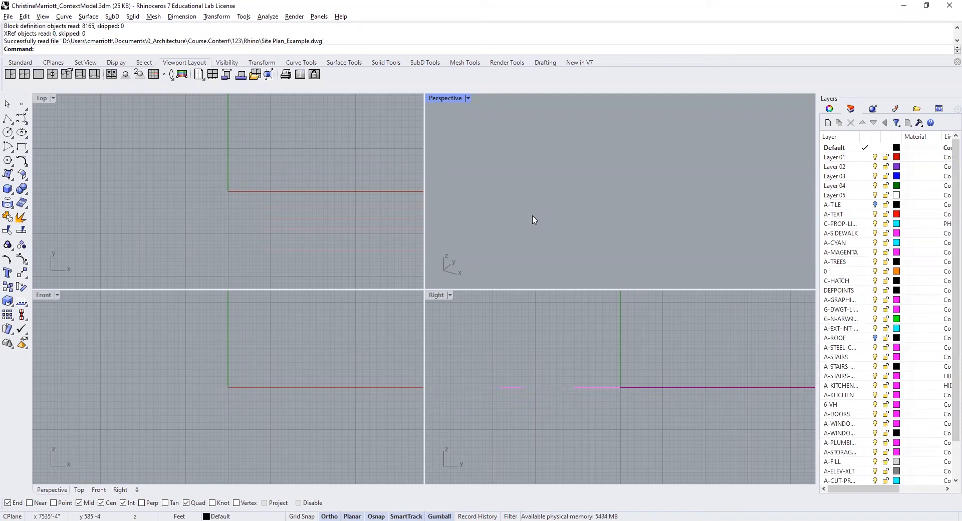
- Measure the central site's edge along Campbell Ave on the reimported plan to verify its scale
{"action": "type", "text": "Z"}
{"action": "key", "text": "Return"}
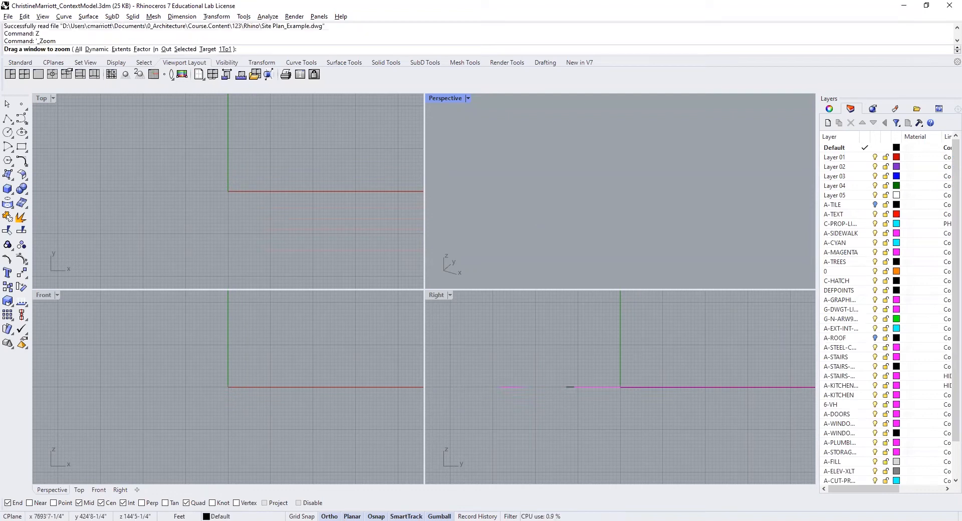
{"action": "type", "text": "E"}
{"action": "key", "text": "Return"}
{"action": "type", "text": "Distance"}
{"action": "key", "text": "Return"}
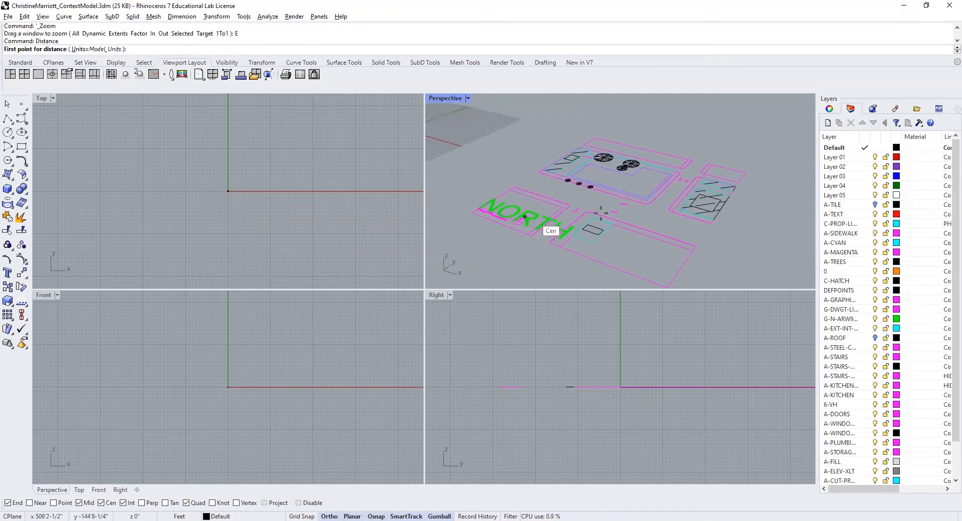
{"action": "left_click", "coordinate": [651, 202]}
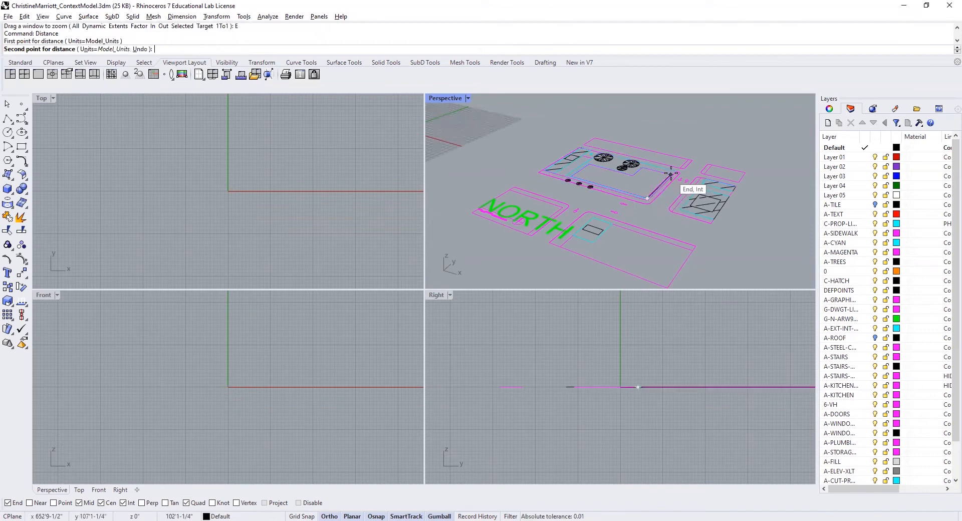
{"action": "left_click", "coordinate": [677, 189]}
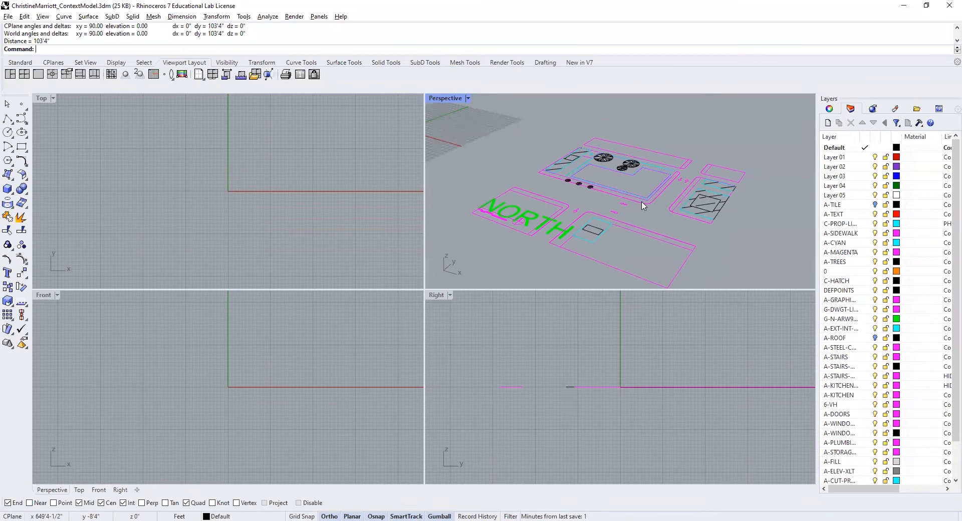
- Zoom the Top, Front and Right viewports to the extents of the imported site plan
{"action": "scroll", "coordinate": [629, 213], "scroll_direction": "down", "scroll_amount": 3}
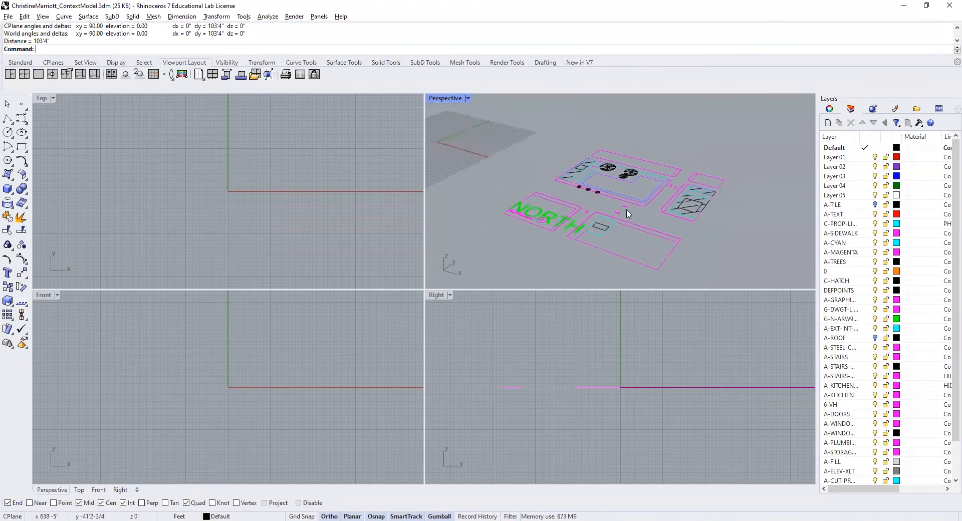
{"action": "scroll", "coordinate": [629, 213], "scroll_direction": "down", "scroll_amount": 2}
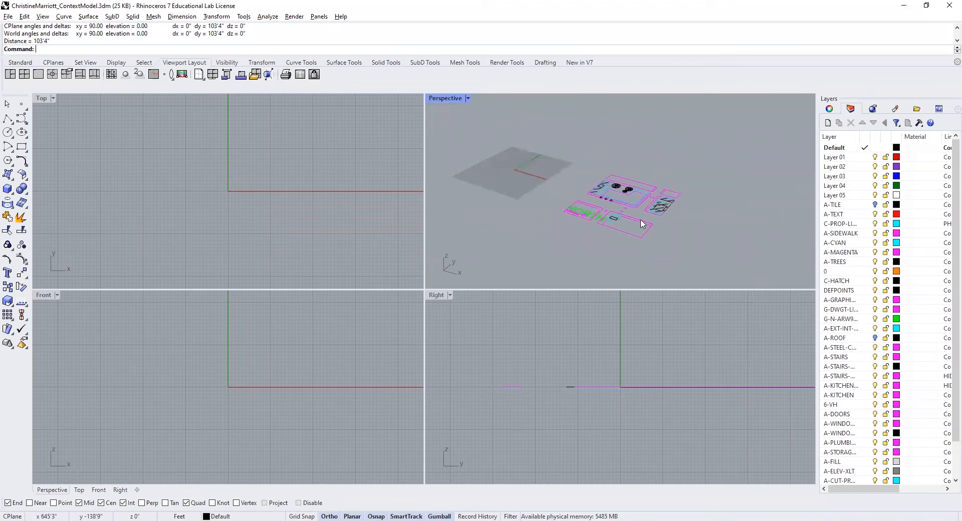
{"action": "left_click", "coordinate": [302, 251]}
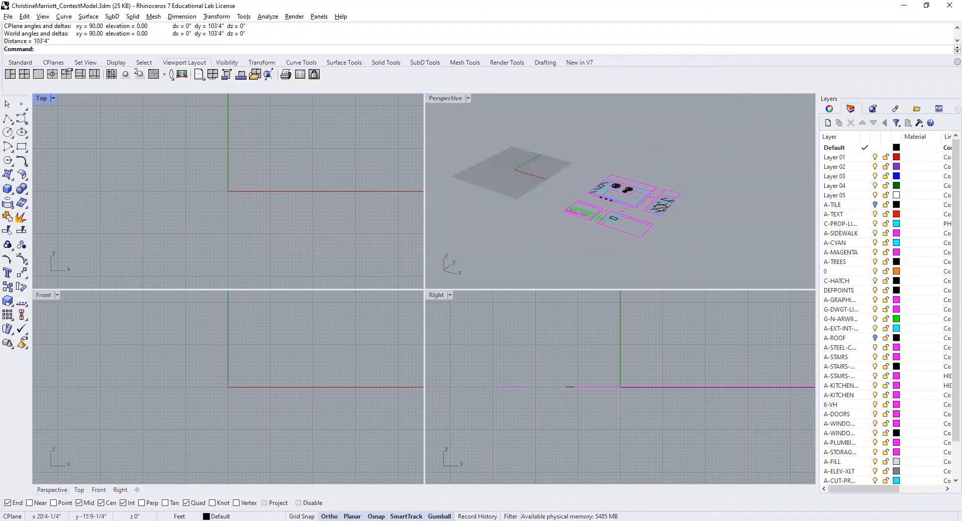
{"action": "type", "text": "Z"}
{"action": "key", "text": "Return"}
{"action": "type", "text": "E"}
{"action": "key", "text": "Return"}
{"action": "left_click", "coordinate": [308, 360]}
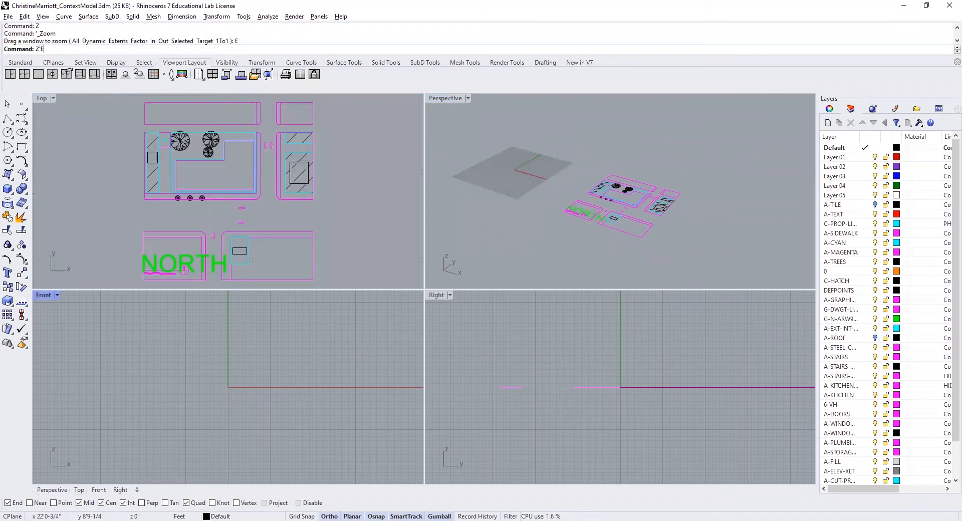
{"action": "key", "text": "Return"}
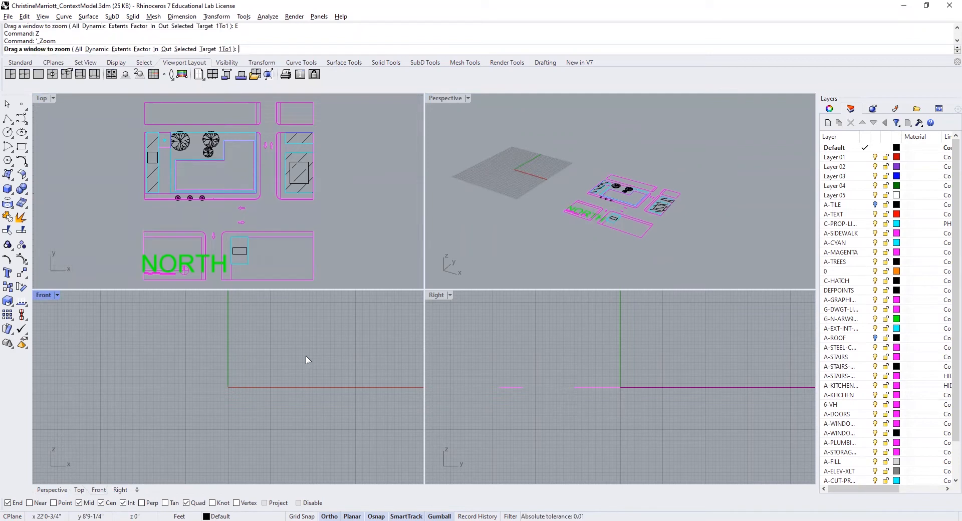
{"action": "left_click", "coordinate": [509, 362]}
{"action": "type", "text": "Z"}
{"action": "key", "text": "Return"}
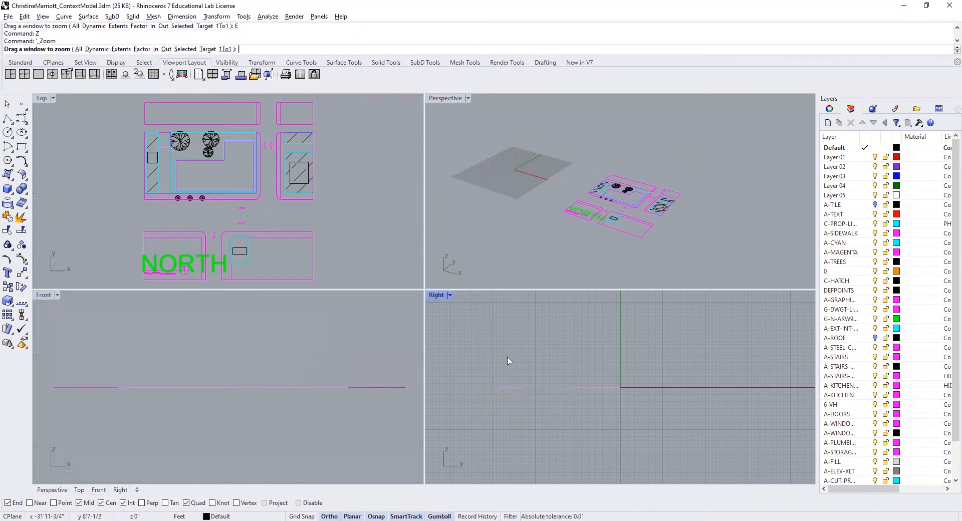
{"action": "type", "text": "E"}
{"action": "key", "text": "Return"}
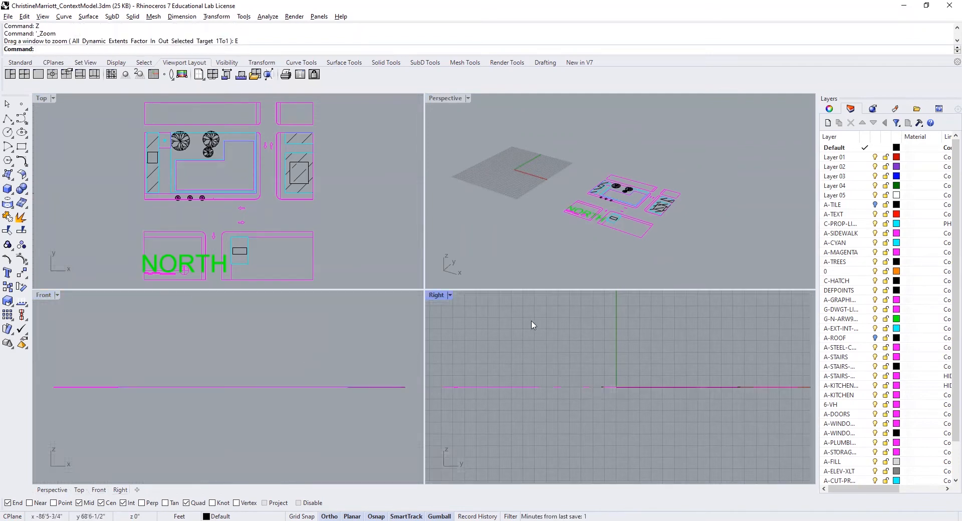
{"action": "left_click", "coordinate": [198, 264]}
{"action": "right_click", "coordinate": [207, 276]}
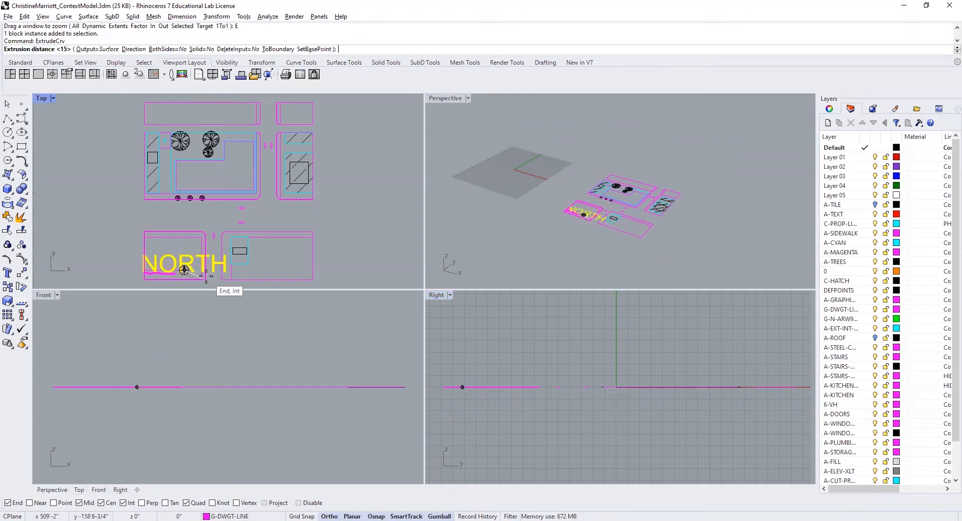
{"action": "key", "text": "Escape"}
{"action": "key", "text": "Escape"}
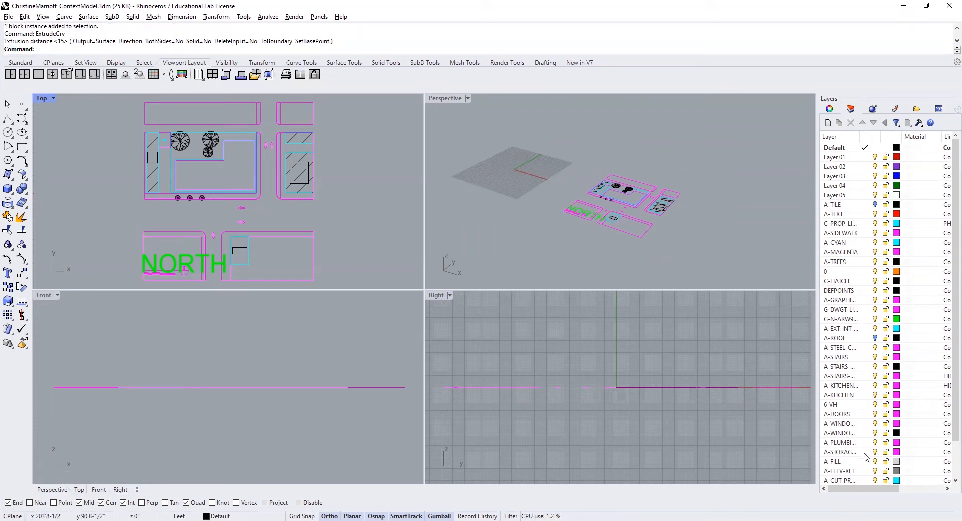
- Create a new layer named BASE and make it the current layer
{"action": "scroll", "coordinate": [647, 225], "scroll_direction": "up", "scroll_amount": 5}
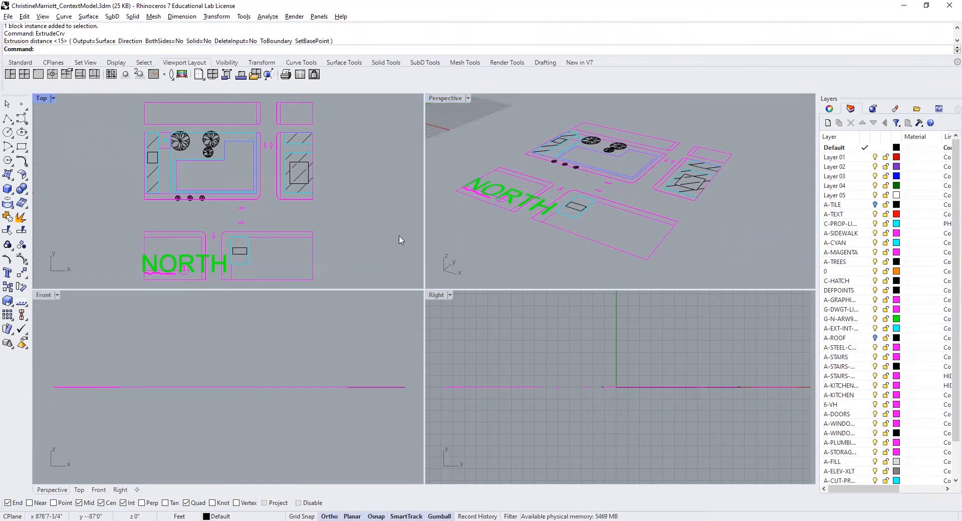
{"action": "scroll", "coordinate": [365, 240], "scroll_direction": "down", "scroll_amount": 1}
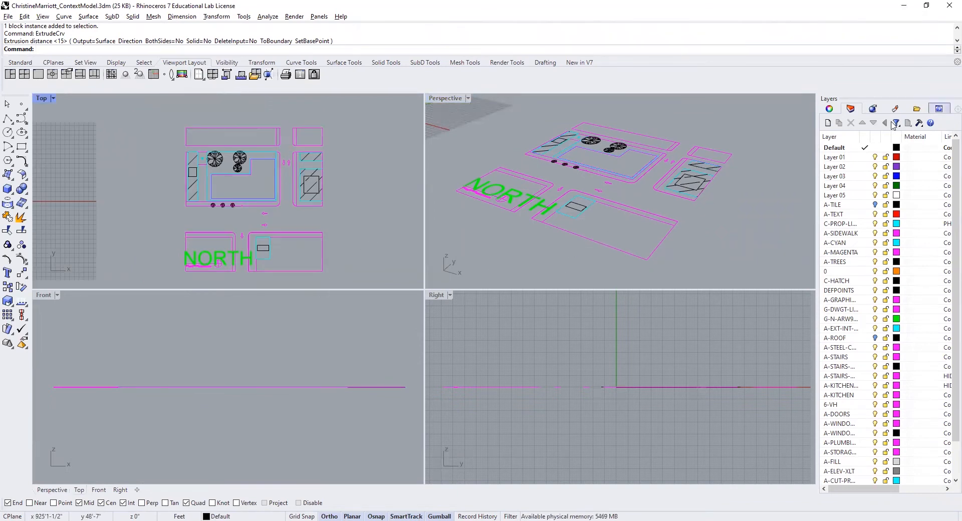
{"action": "left_click", "coordinate": [828, 123]}
{"action": "type", "text": "BASE"}
{"action": "key", "text": "Return"}
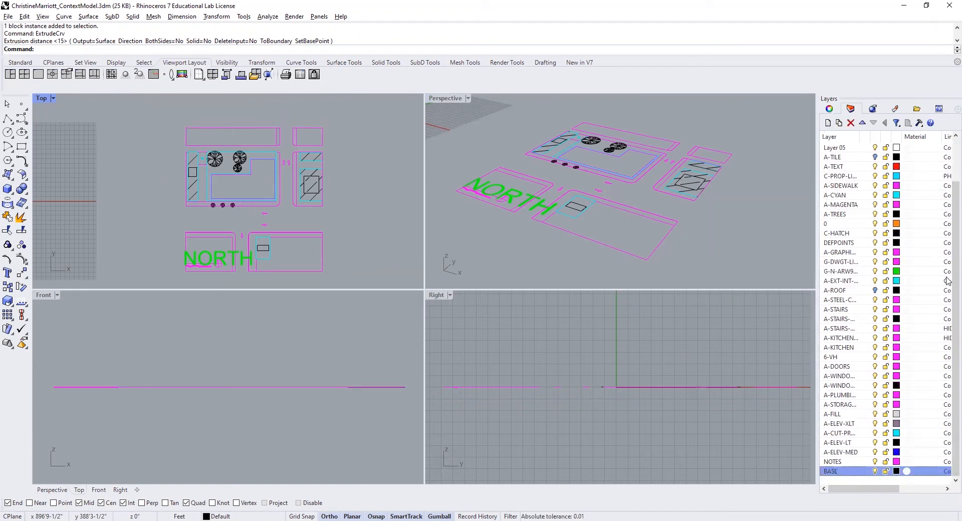
{"action": "left_click", "coordinate": [862, 473]}
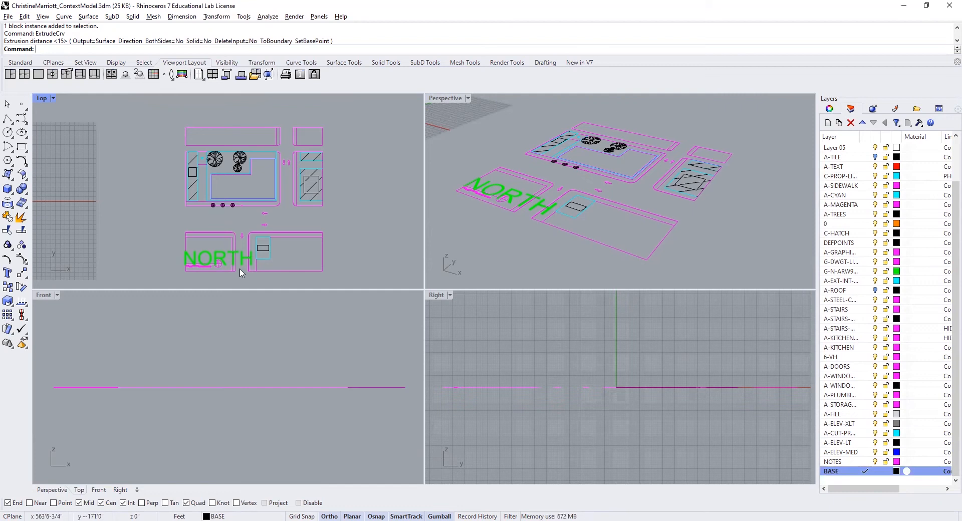
- Draw a rectangle around the whole site plan, snapped from its lower-left outer corner to its upper-right outer corner
{"action": "left_click", "coordinate": [22, 147]}
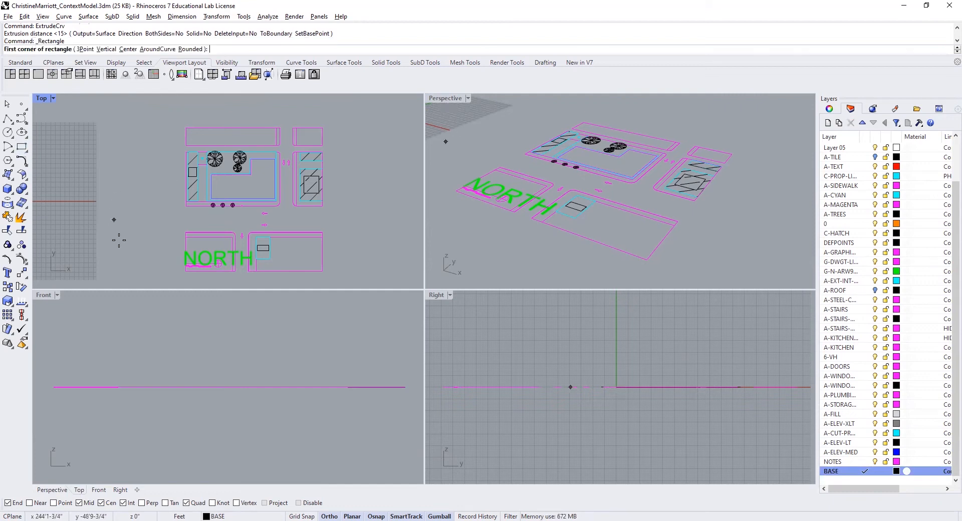
{"action": "left_click", "coordinate": [186, 272]}
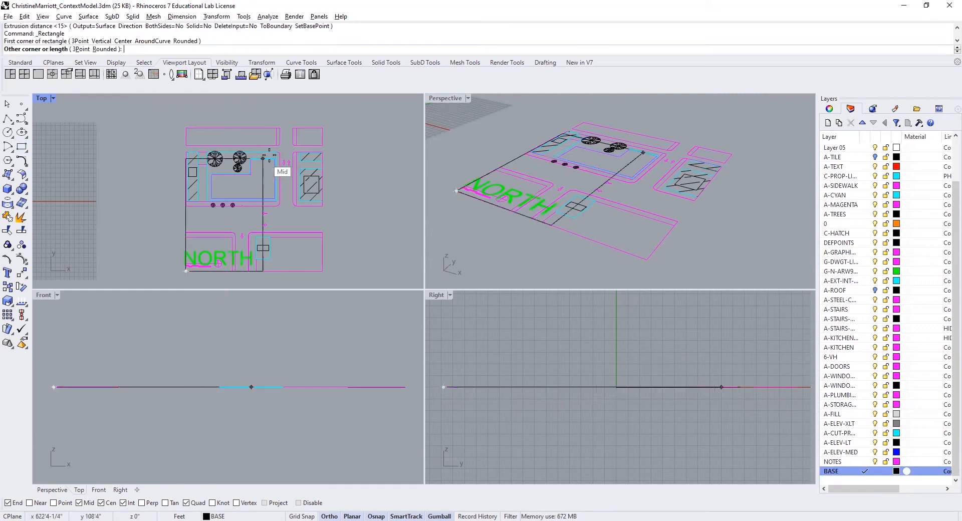
{"action": "left_click", "coordinate": [323, 128]}
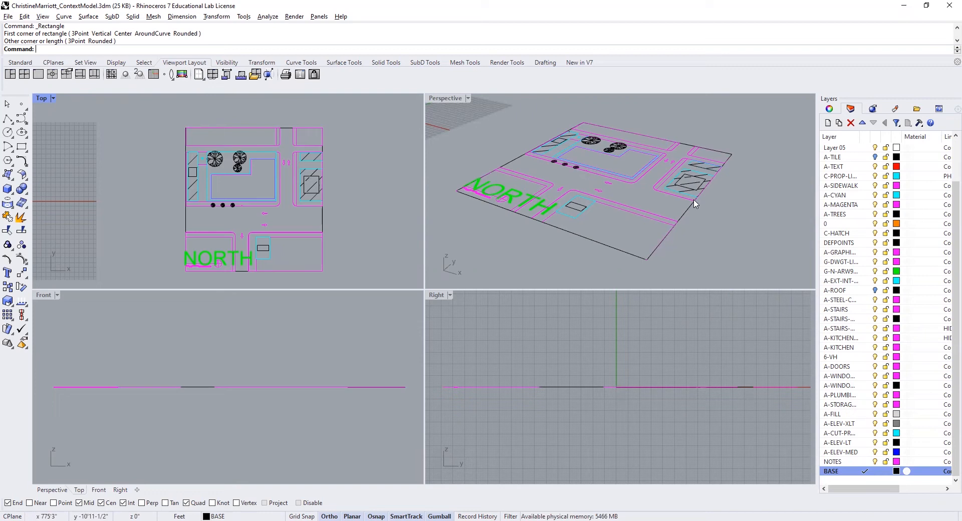
- Extrude the site boundary rectangle 10 feet downward with ExtrudeCrv
{"action": "type", "text": "Ext"}
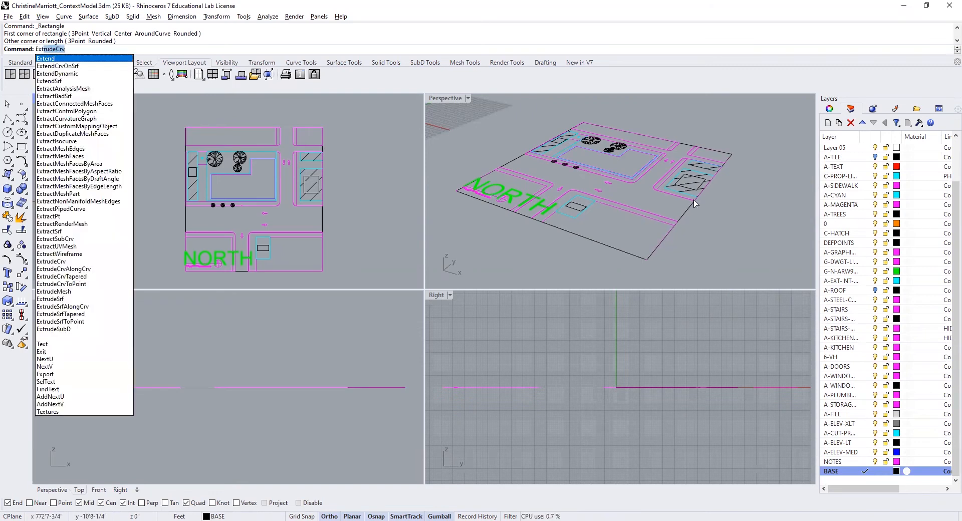
{"action": "key", "text": "Return"}
{"action": "left_click", "coordinate": [690, 211]}
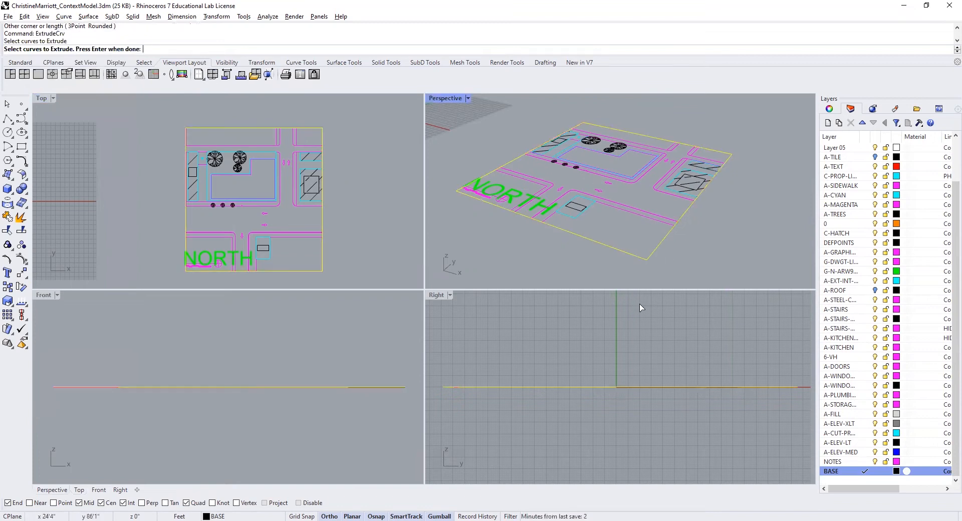
{"action": "key", "text": "Return"}
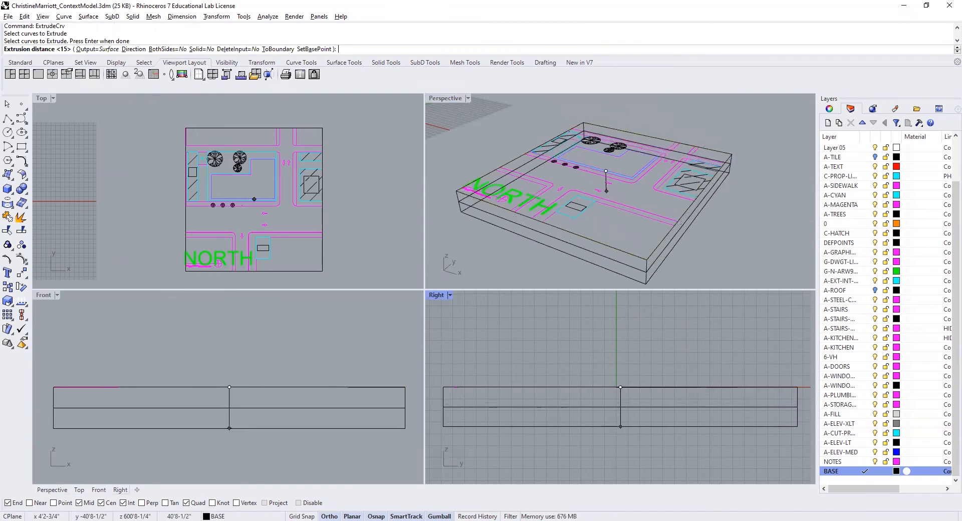
{"action": "type", "text": "10"}
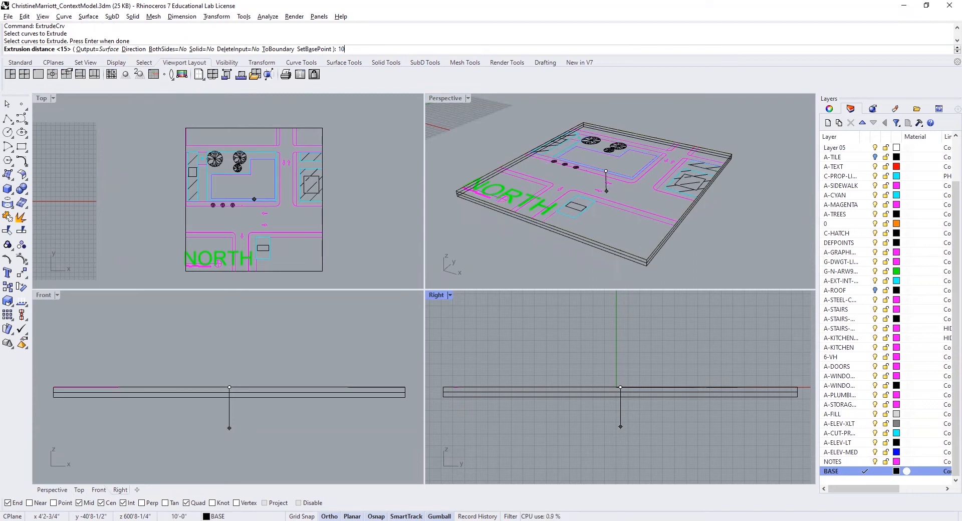
{"action": "key", "text": "Return"}
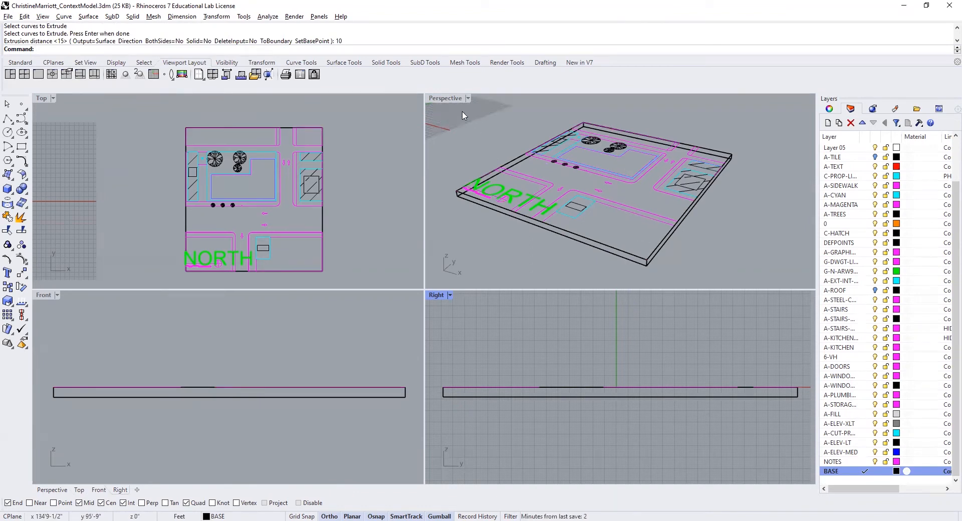
- Set the Perspective viewport to Shaded display and cap the extruded base into a closed solid
{"action": "left_click", "coordinate": [468, 98]}
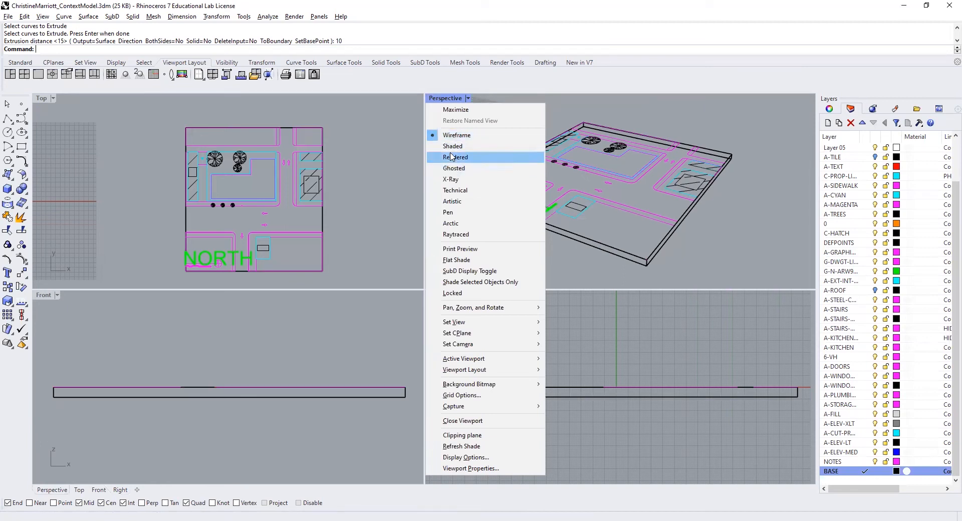
{"action": "left_click", "coordinate": [453, 146]}
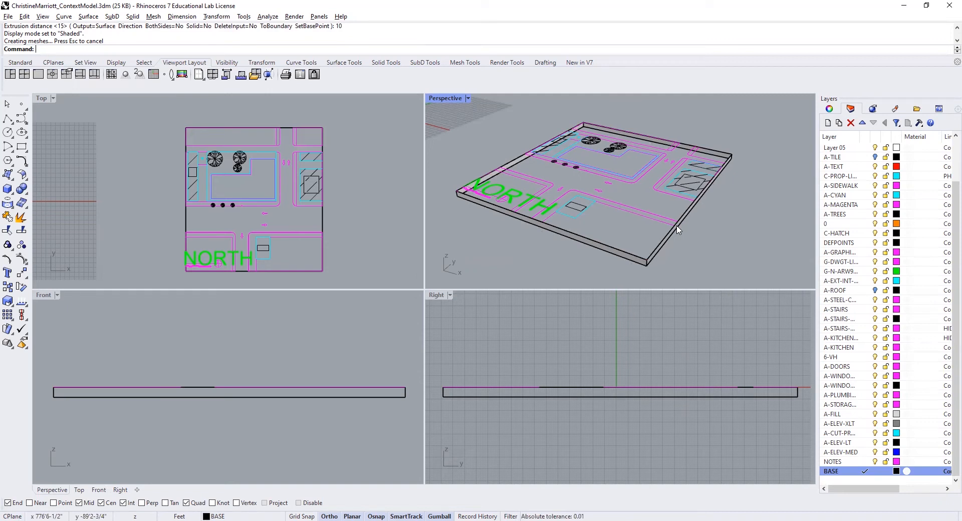
{"action": "type", "text": "ap"}
{"action": "key", "text": "Return"}
{"action": "left_click", "coordinate": [689, 214]}
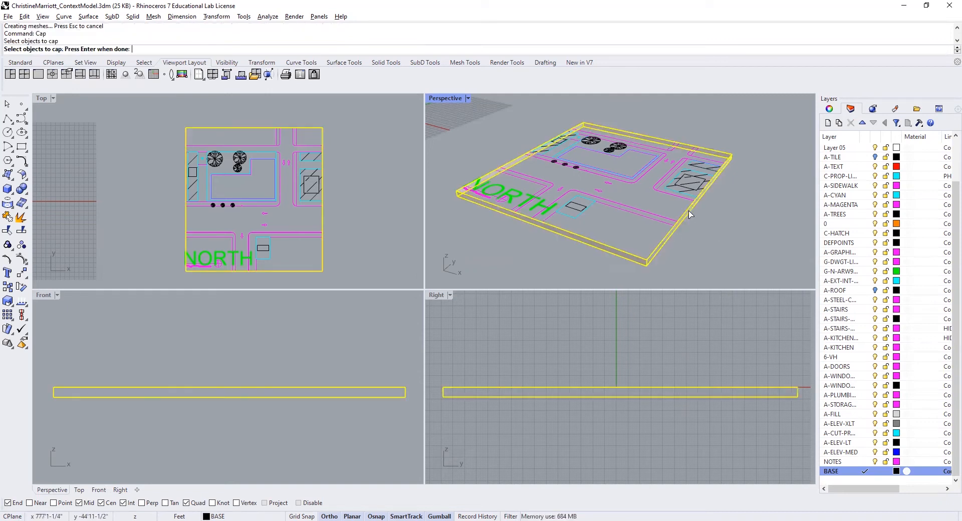
{"action": "key", "text": "Return"}
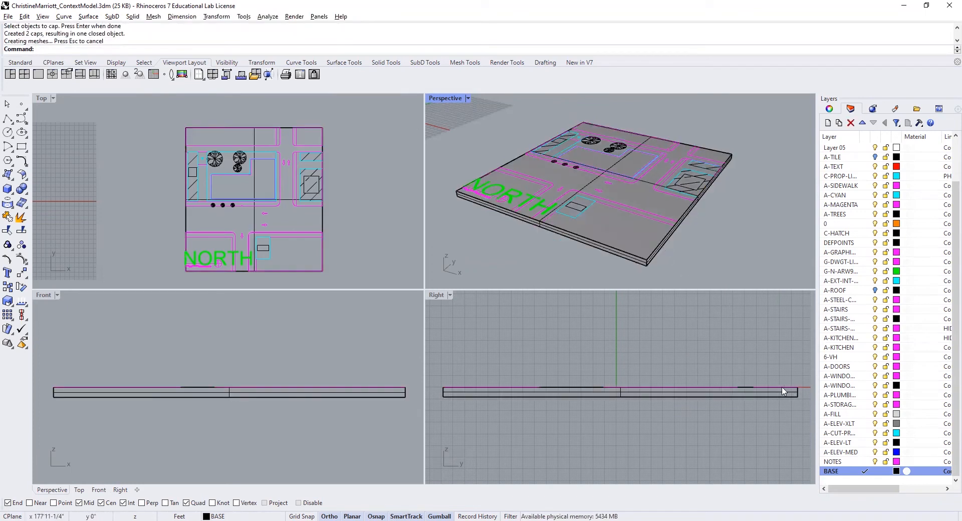
{"action": "scroll", "coordinate": [662, 256], "scroll_direction": "up", "scroll_amount": 3}
{"action": "scroll", "coordinate": [661, 255], "scroll_direction": "down", "scroll_amount": 5}
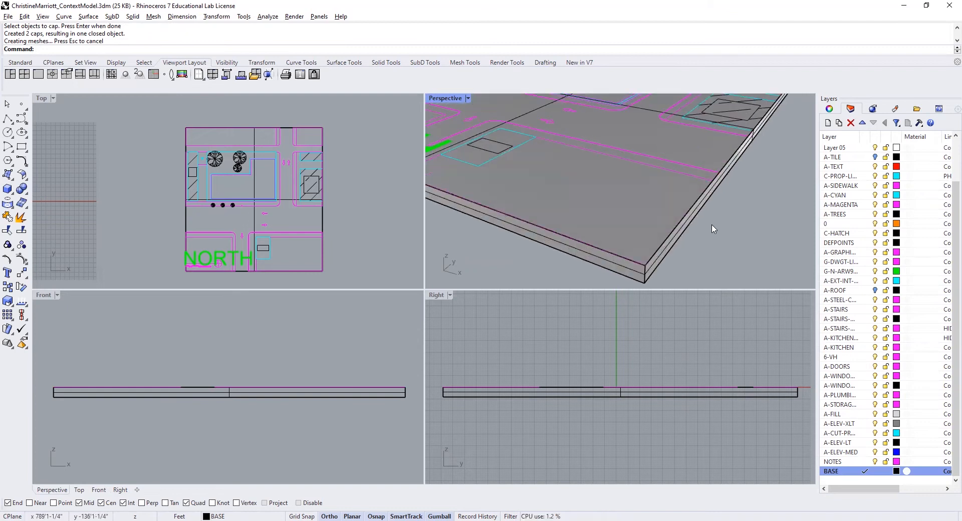
{"action": "scroll", "coordinate": [706, 222], "scroll_direction": "up", "scroll_amount": 4}
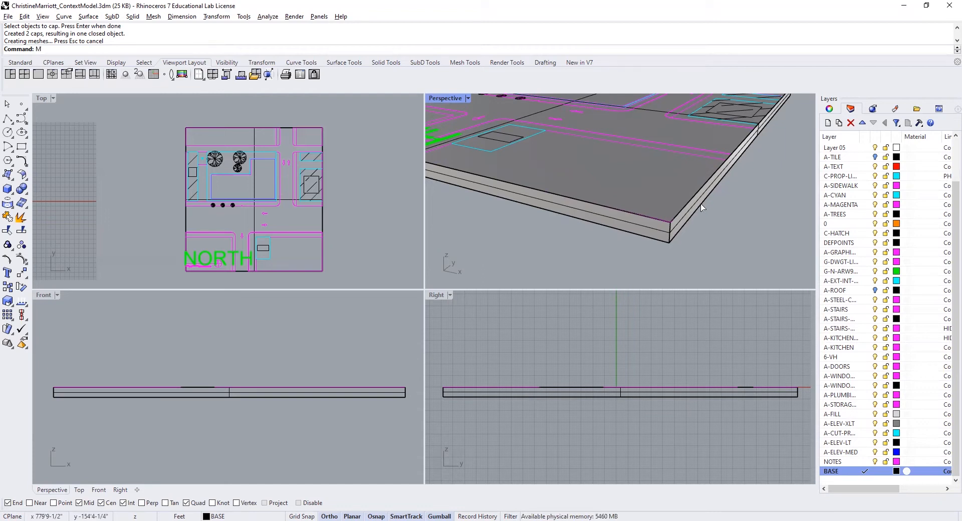
{"action": "key", "text": "Return"}
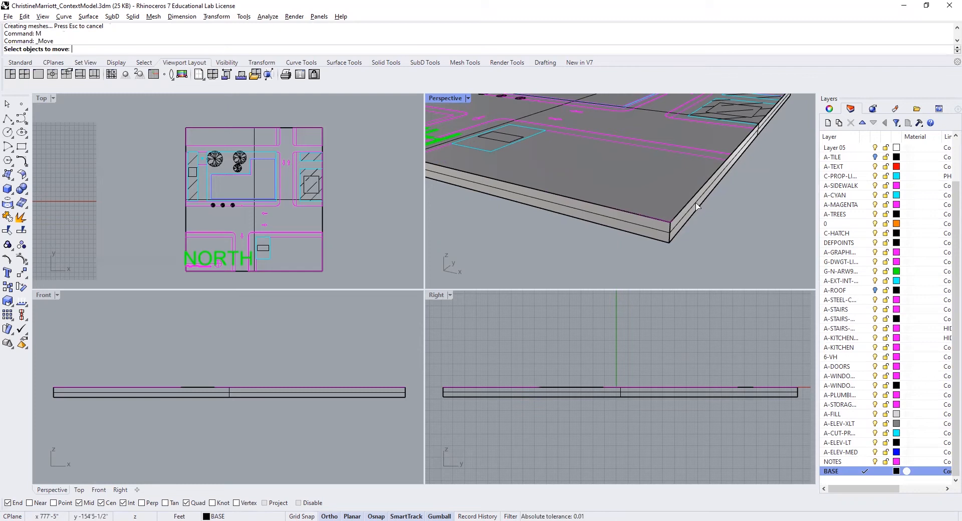
{"action": "left_click", "coordinate": [697, 205]}
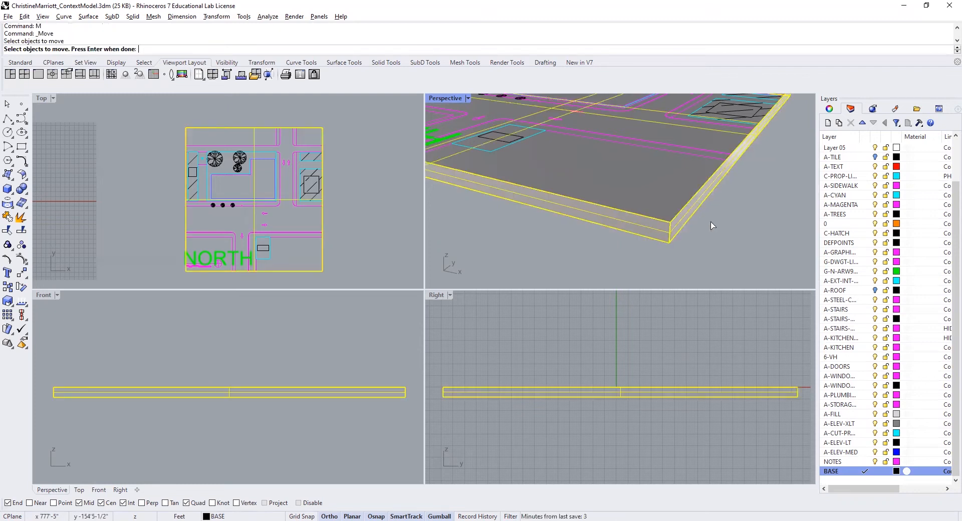
{"action": "scroll", "coordinate": [694, 225], "scroll_direction": "up", "scroll_amount": 3}
{"action": "scroll", "coordinate": [691, 228], "scroll_direction": "down", "scroll_amount": 4}
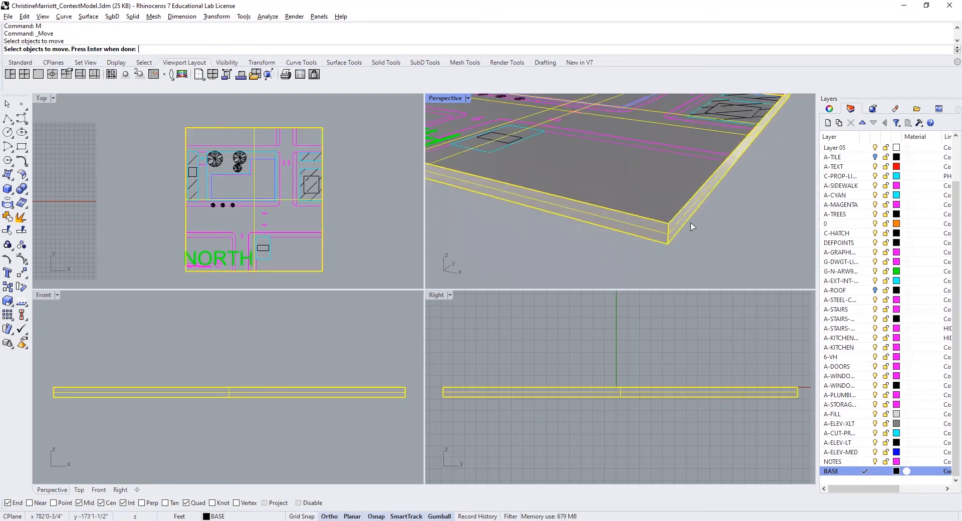
{"action": "key", "text": "Escape"}
- Draw a horizontal reference line outward from the base's top front corner in the Perspective view
{"action": "type", "text": "line"}
{"action": "key", "text": "Return"}
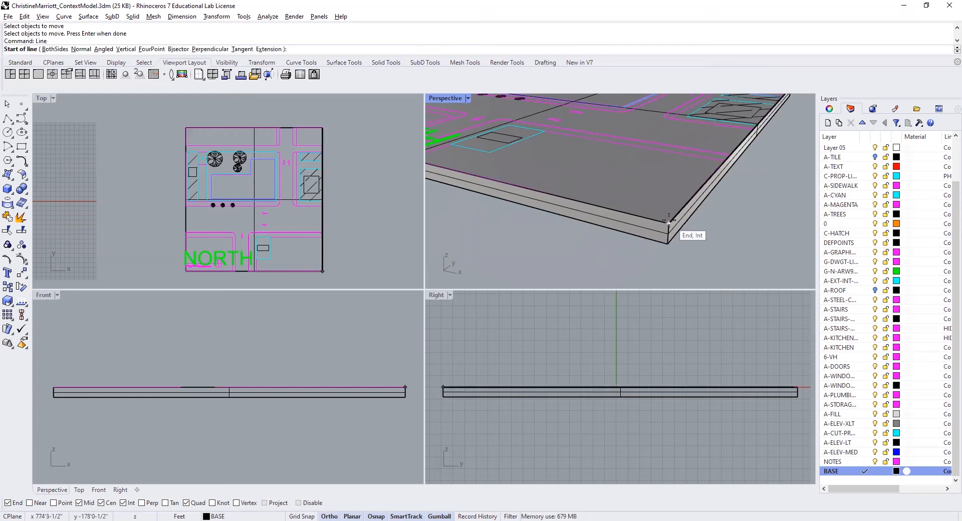
{"action": "left_click", "coordinate": [669, 221]}
{"action": "left_click", "coordinate": [739, 240]}
{"action": "key", "text": "Return"}
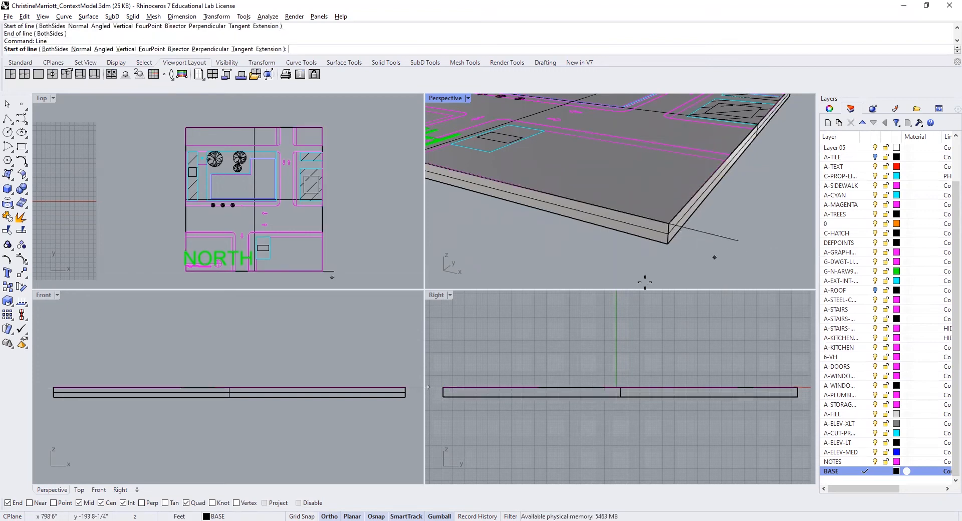
{"action": "scroll", "coordinate": [406, 388], "scroll_direction": "up", "scroll_amount": 5}
{"action": "key", "text": "Escape"}
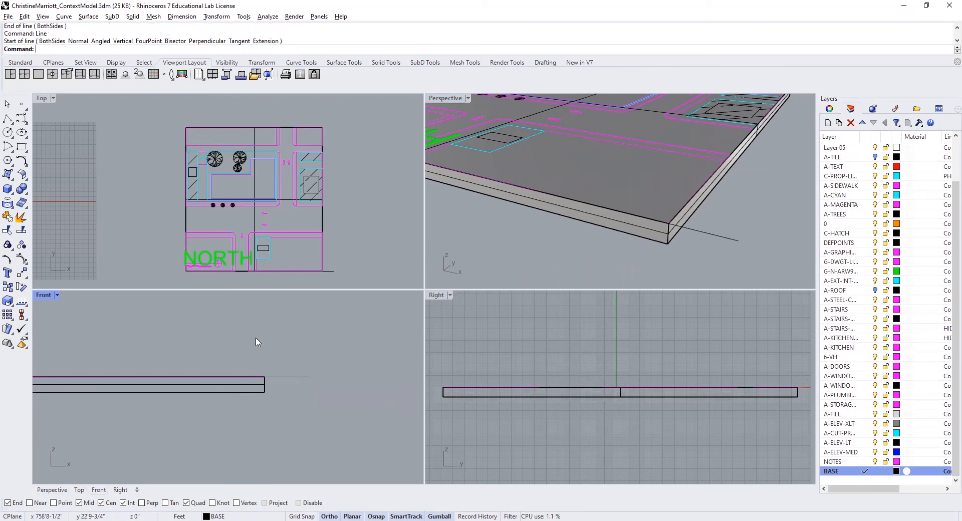
- Move the base solid straight down 1' below the site plan linework and delete the reference line at its corner
{"action": "scroll", "coordinate": [293, 371], "scroll_direction": "up", "scroll_amount": 3}
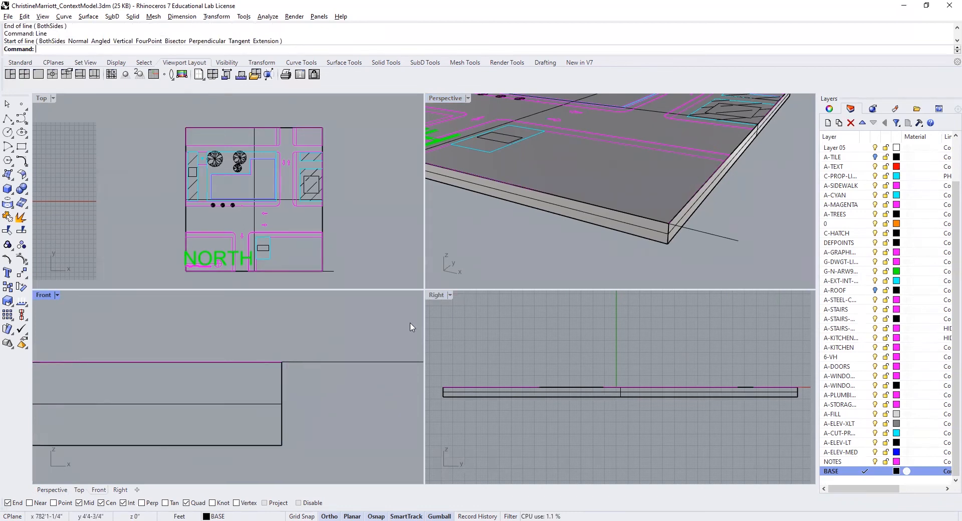
{"action": "type", "text": "M"}
{"action": "key", "text": "Return"}
{"action": "left_click", "coordinate": [655, 233]}
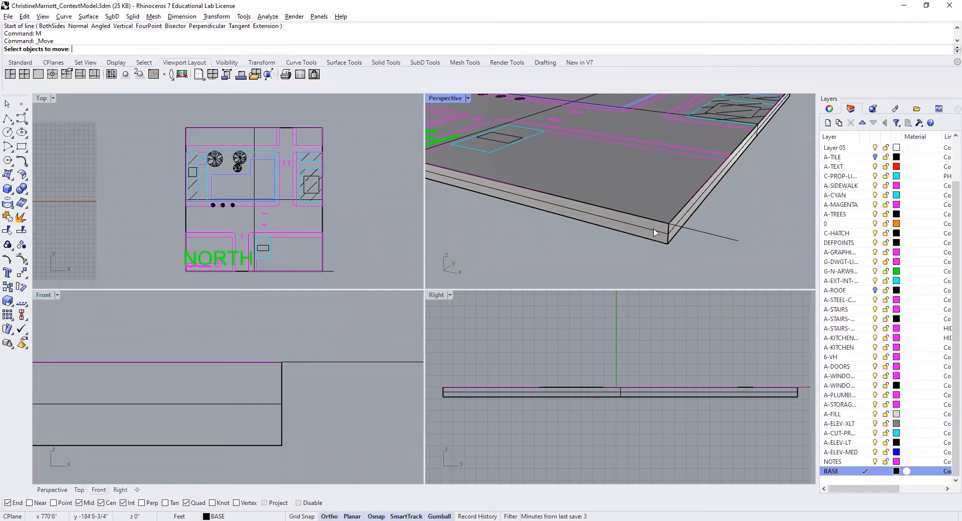
{"action": "key", "text": "Return"}
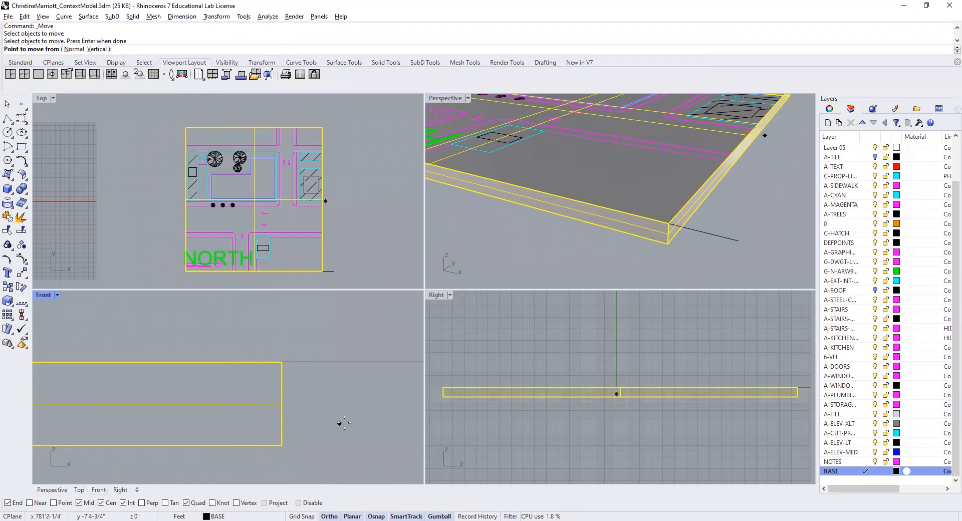
{"action": "left_click", "coordinate": [355, 397]}
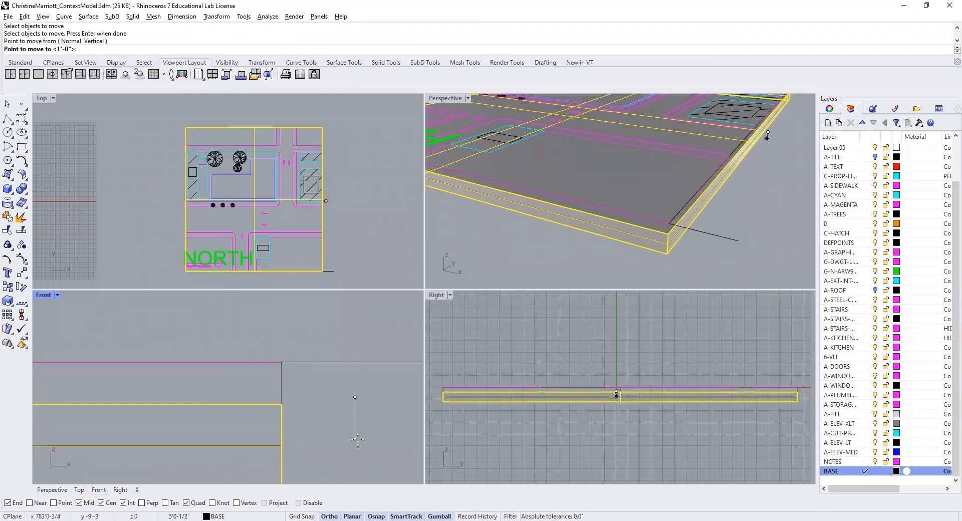
{"action": "type", "text": "1'"}
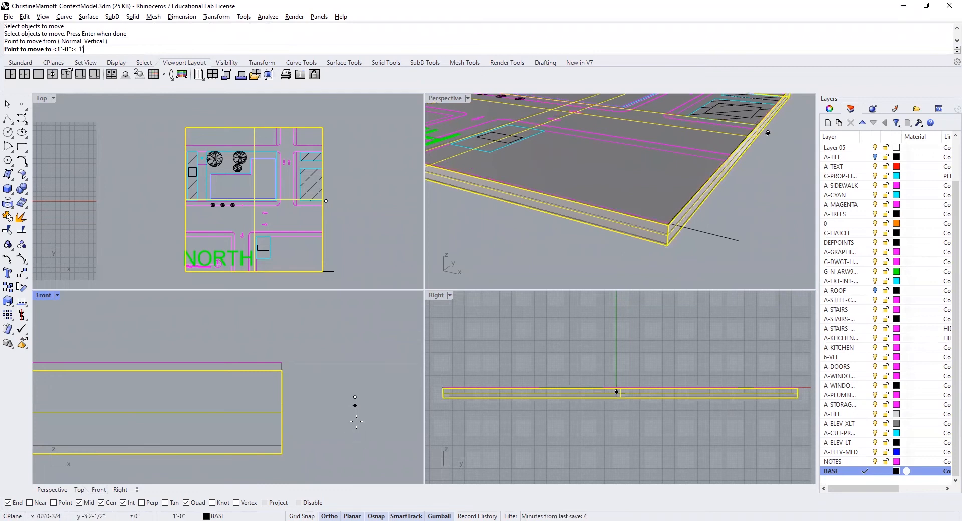
{"action": "key", "text": "Return"}
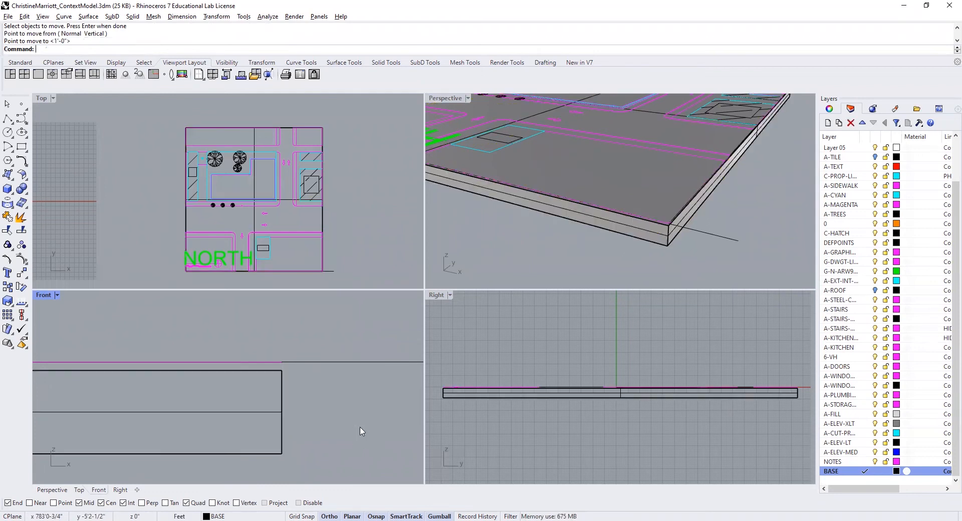
{"action": "left_click", "coordinate": [690, 230]}
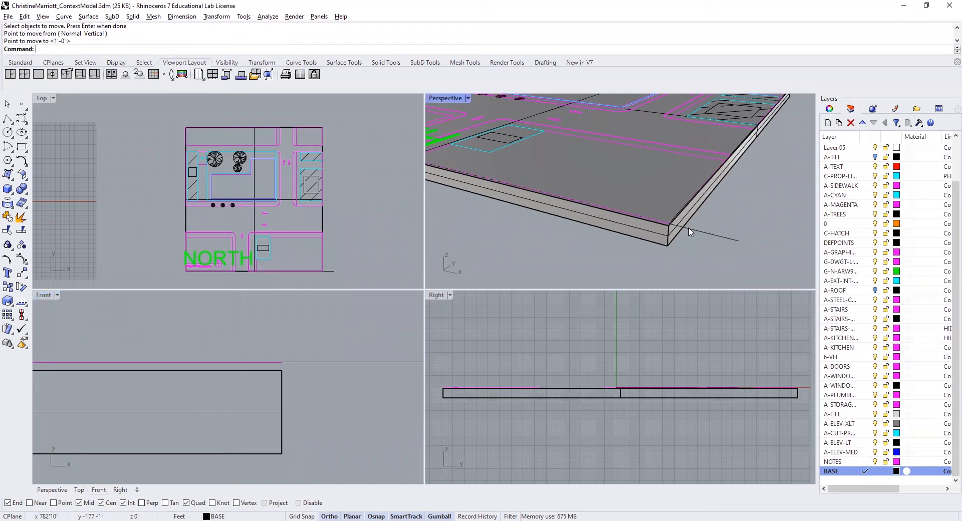
{"action": "key", "text": "Delete"}
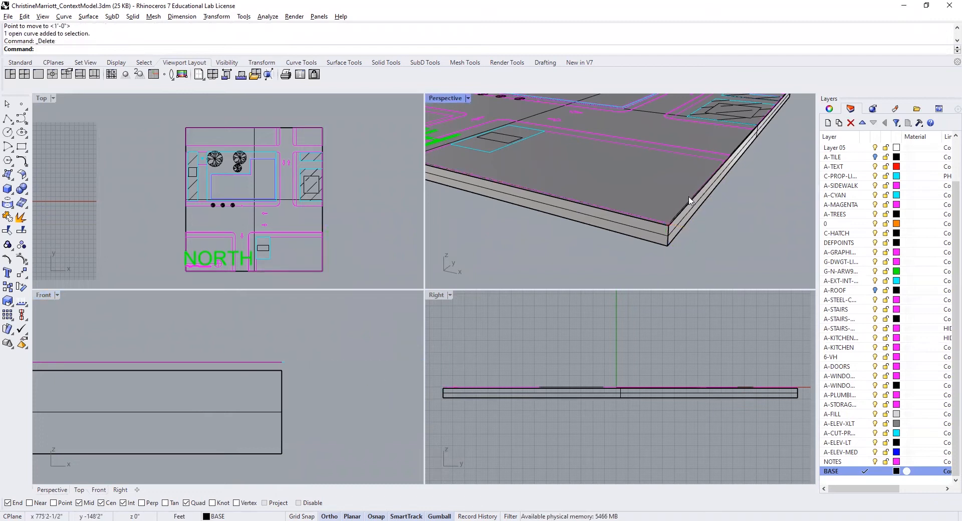
{"action": "scroll", "coordinate": [557, 207], "scroll_direction": "down", "scroll_amount": 4}
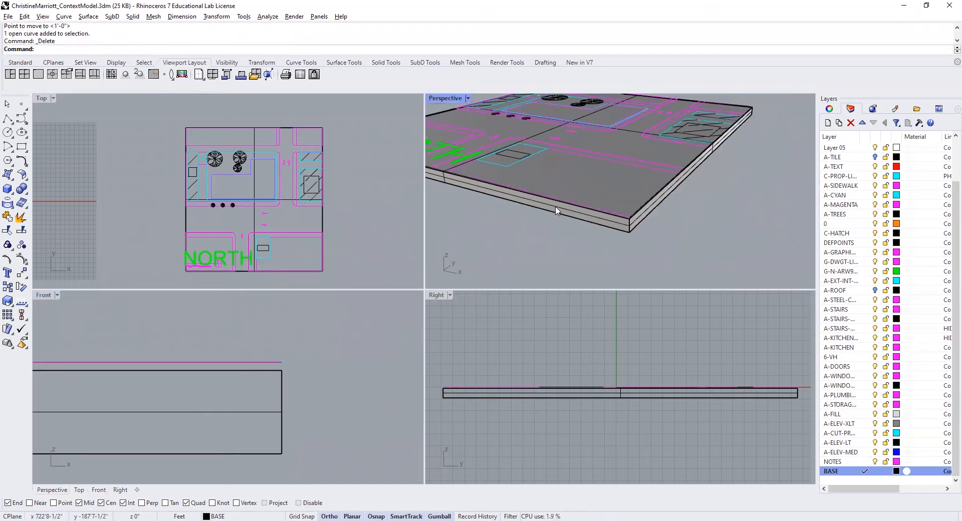
{"action": "right_click_drag", "start_coordinate": [557, 207], "coordinate": [612, 230]}
{"action": "scroll", "coordinate": [617, 192], "scroll_direction": "up", "scroll_amount": 2}
{"action": "scroll", "coordinate": [616, 192], "scroll_direction": "up", "scroll_amount": 2}
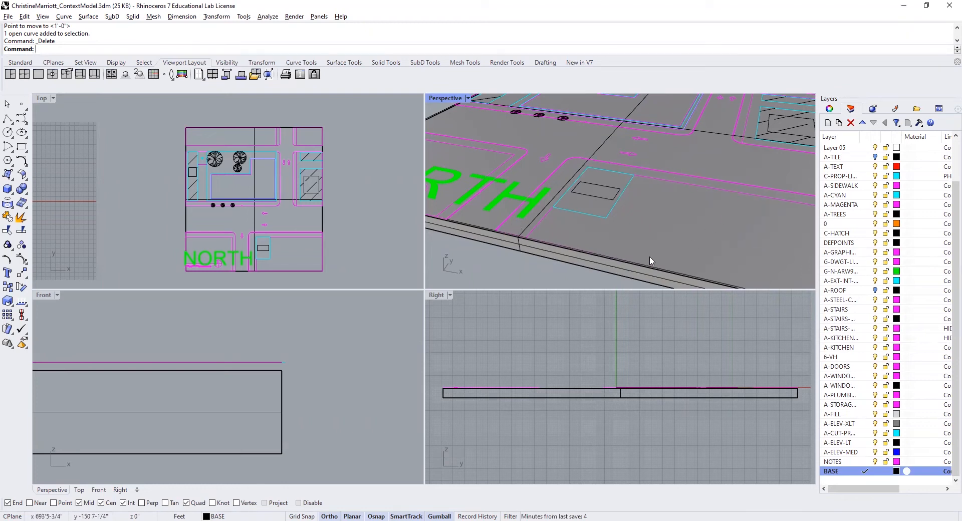
{"action": "scroll", "coordinate": [600, 213], "scroll_direction": "down", "scroll_amount": 1}
{"action": "scroll", "coordinate": [600, 212], "scroll_direction": "down", "scroll_amount": 1}
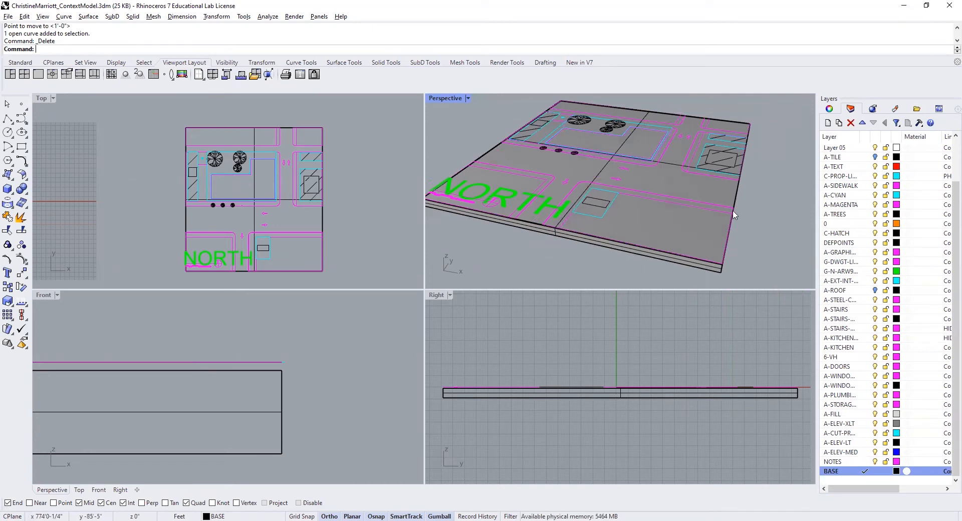
- Extrude the closed A-SIDEWALK outline of the southeast block 1 foot downward with ExtrudeCrv
{"action": "scroll", "coordinate": [733, 213], "scroll_direction": "up", "scroll_amount": 3}
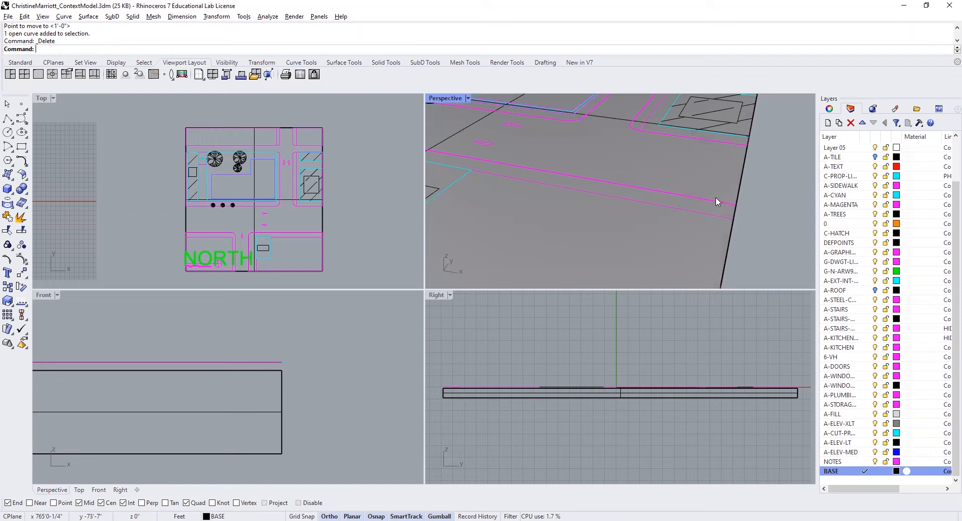
{"action": "left_click", "coordinate": [717, 203]}
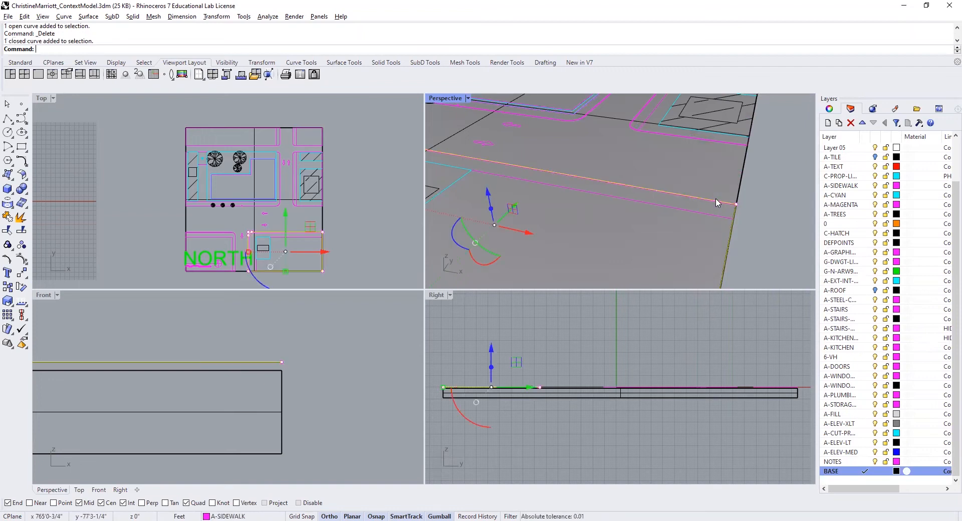
{"action": "scroll", "coordinate": [718, 203], "scroll_direction": "down", "scroll_amount": 3}
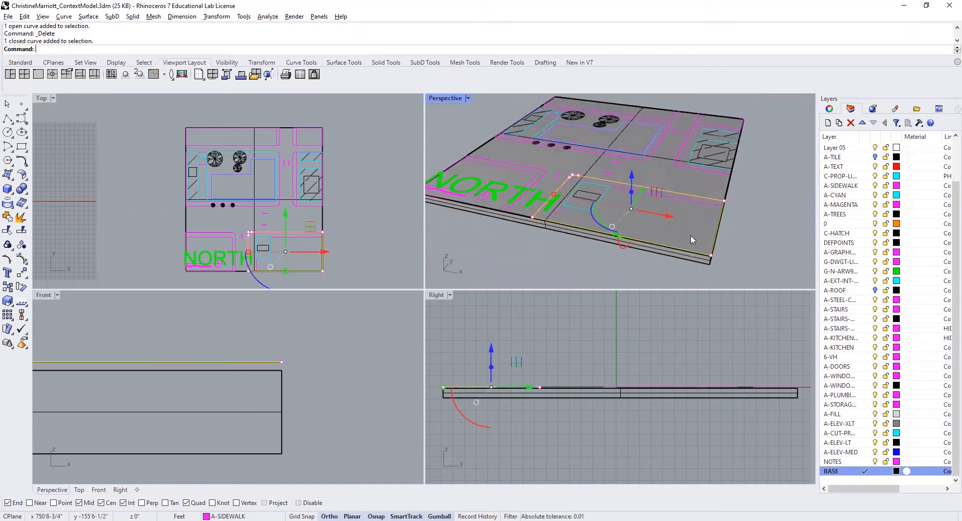
{"action": "type", "text": "ExtrudeCrv"}
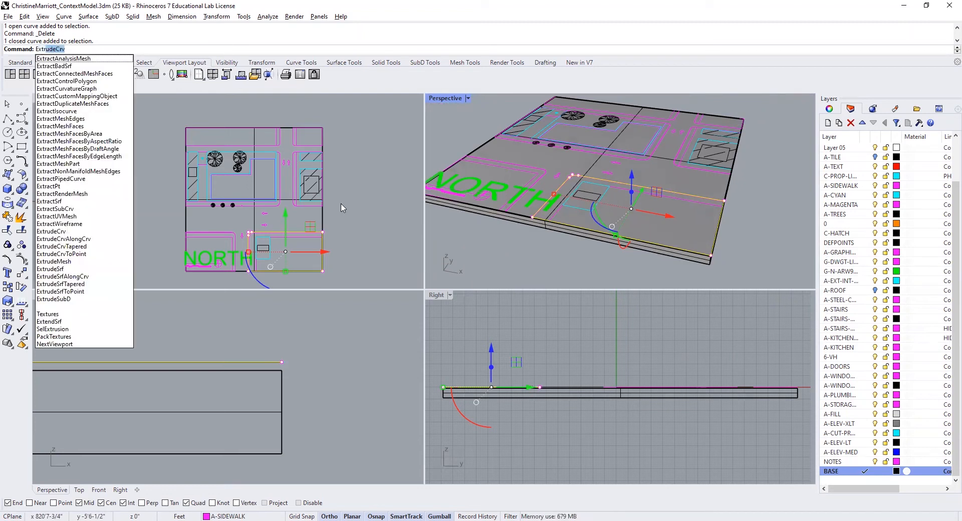
{"action": "key", "text": "Return"}
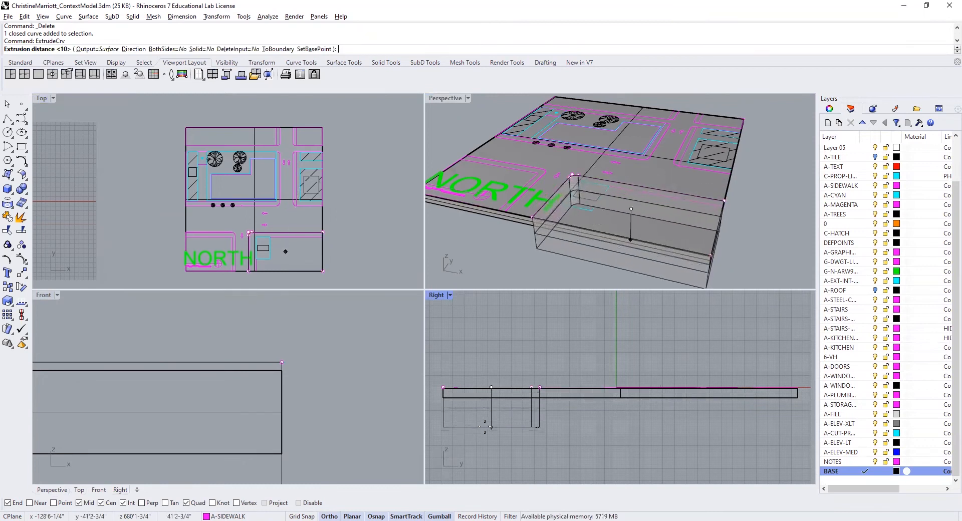
{"action": "type", "text": "1"}
{"action": "key", "text": "Return"}
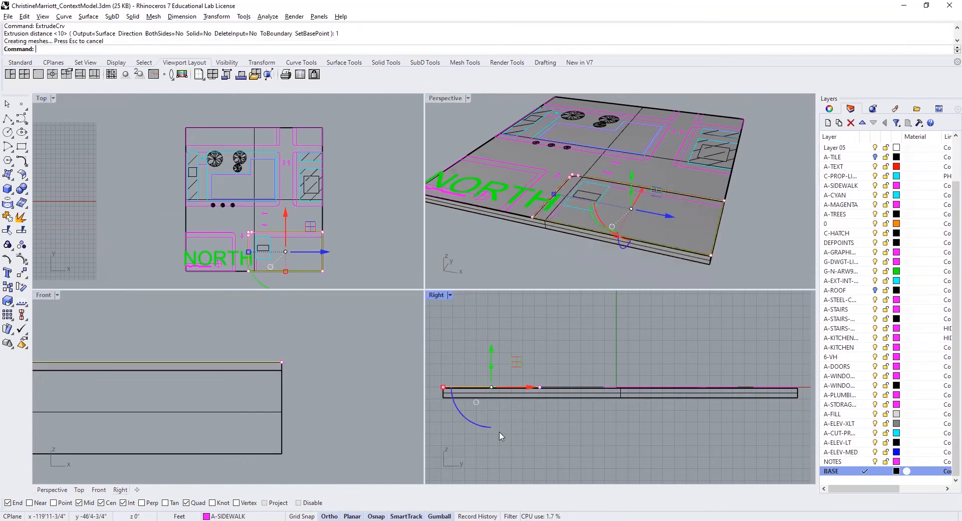
{"action": "key", "text": "Escape"}
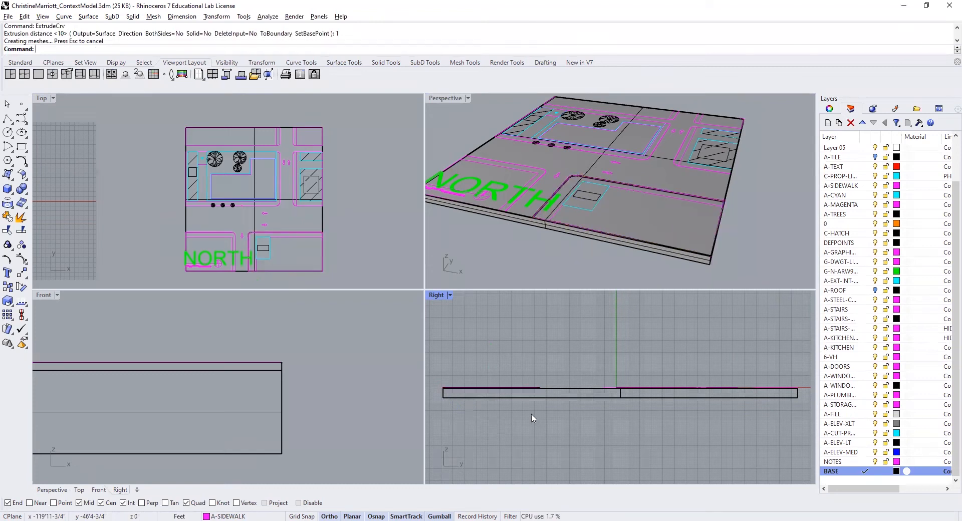
- Cap the southeast sidewalk block's extrusion into a closed solid
{"action": "scroll", "coordinate": [569, 200], "scroll_direction": "up", "scroll_amount": 6}
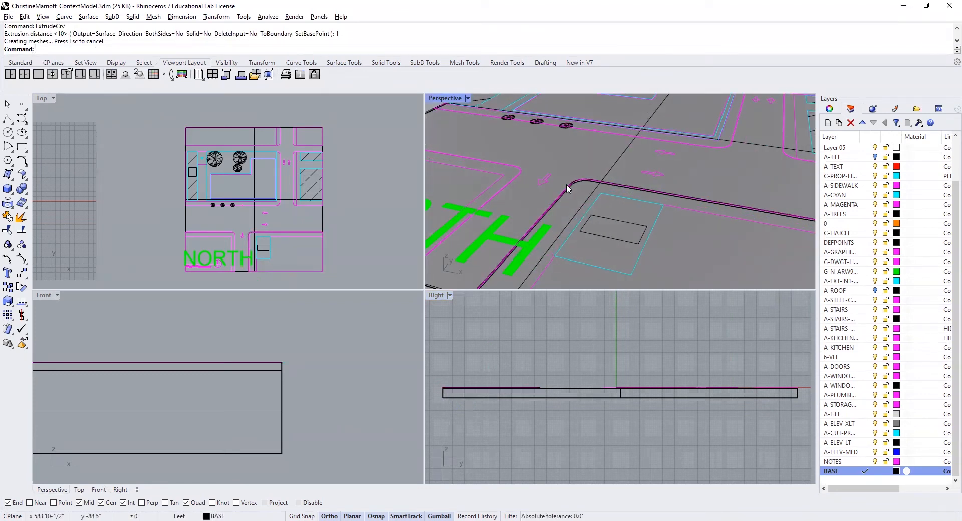
{"action": "left_click", "coordinate": [571, 202]}
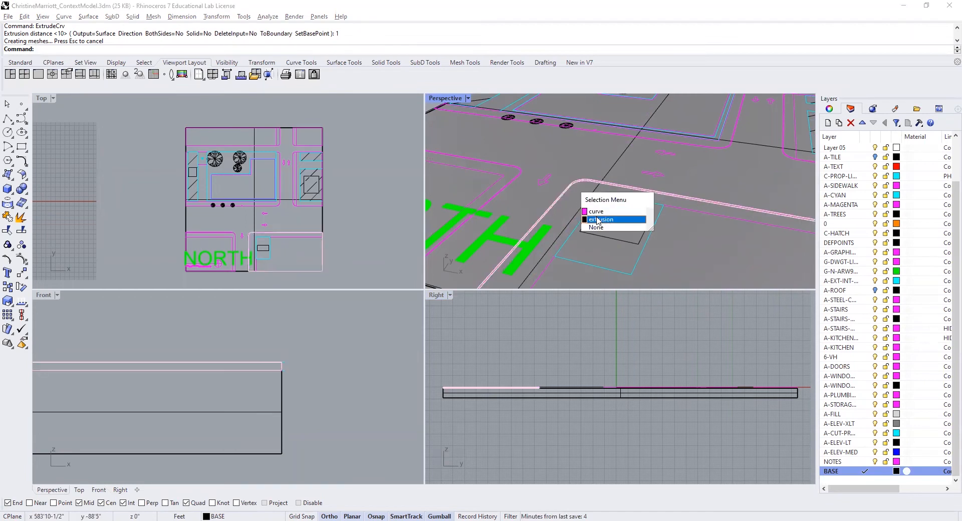
{"action": "left_click", "coordinate": [598, 220]}
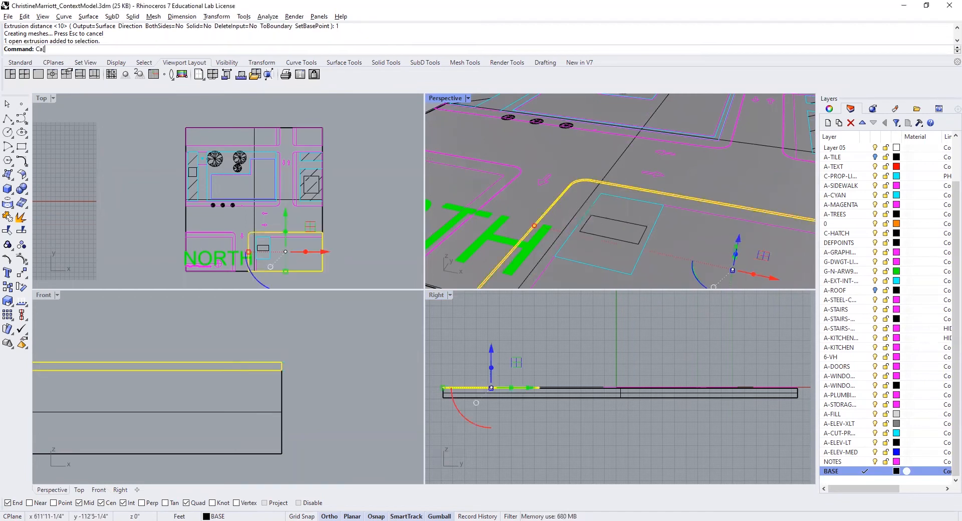
{"action": "key", "text": "Return"}
{"action": "type", "text": "C"}
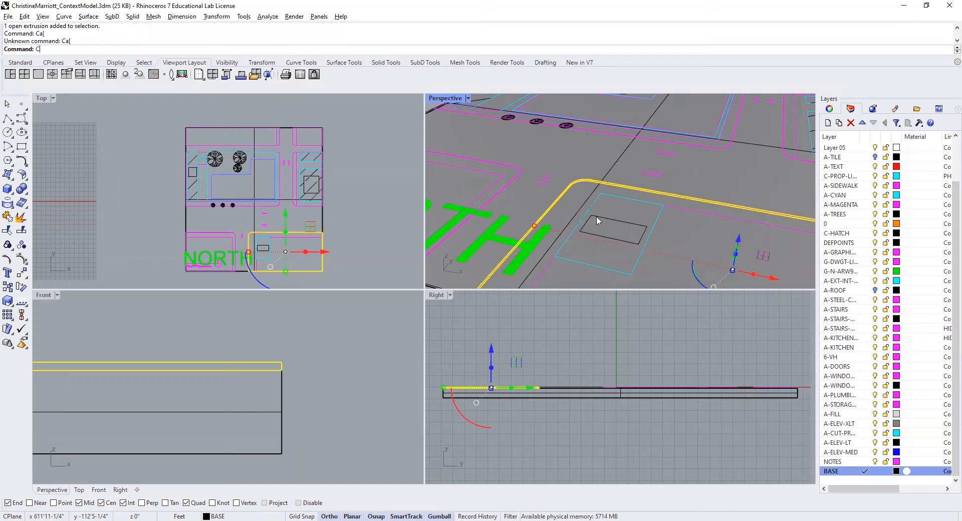
{"action": "type", "text": "ap"}
{"action": "key", "text": "Return"}
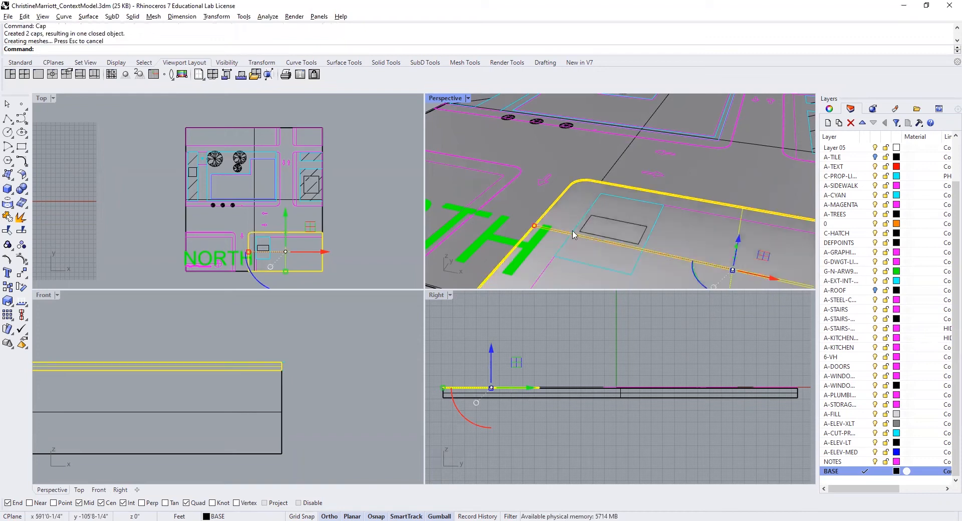
{"action": "scroll", "coordinate": [543, 222], "scroll_direction": "down", "scroll_amount": 3}
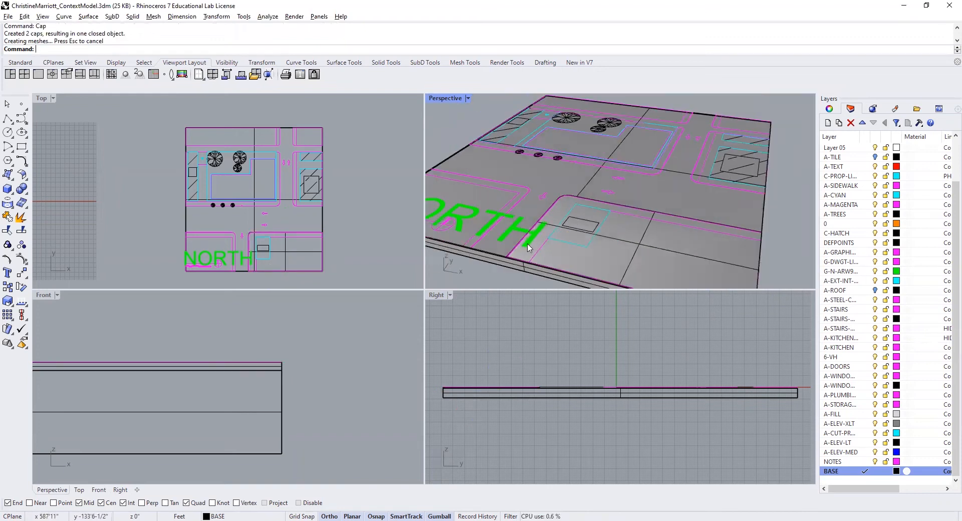
{"action": "scroll", "coordinate": [526, 250], "scroll_direction": "down", "scroll_amount": 3}
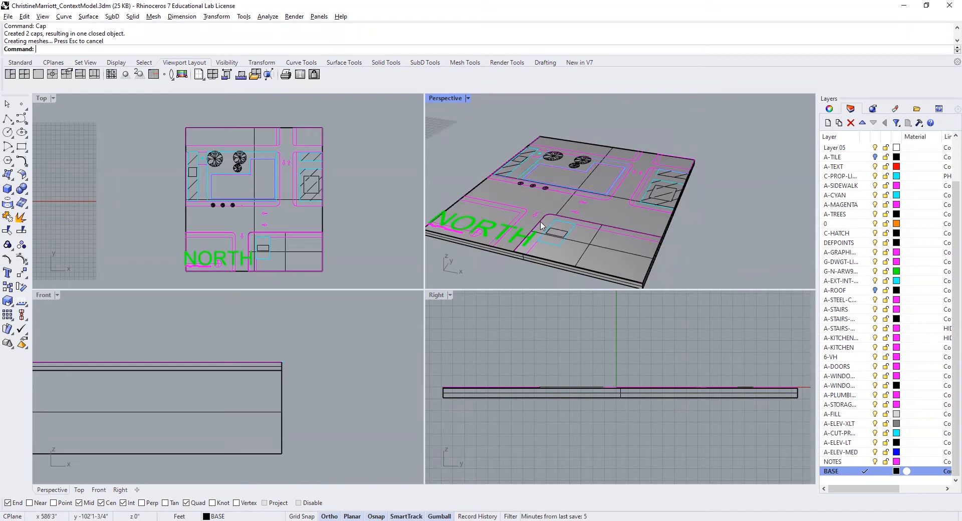
- Extrude the four sidewalk block outlines around the northern street intersection 1 foot downward
{"action": "scroll", "coordinate": [541, 226], "scroll_direction": "up", "scroll_amount": 4}
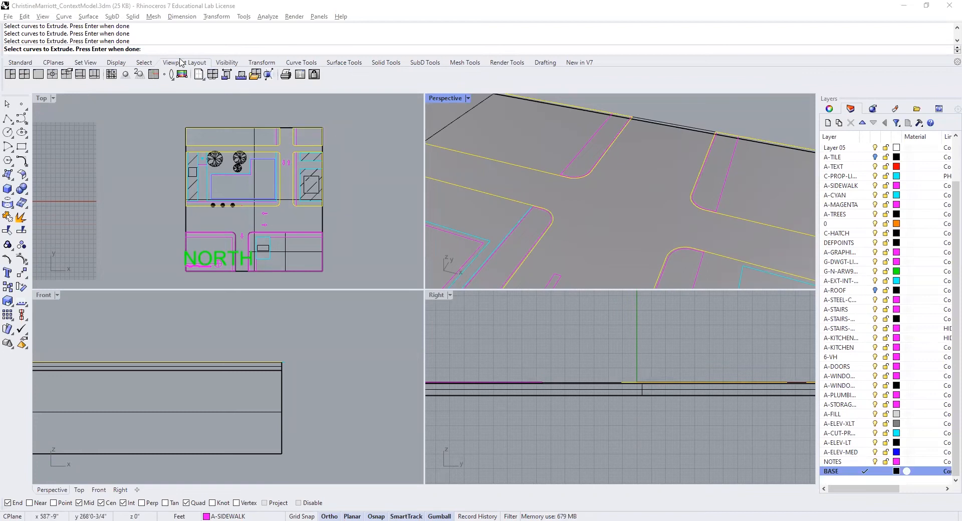
{"action": "key", "text": "Return"}
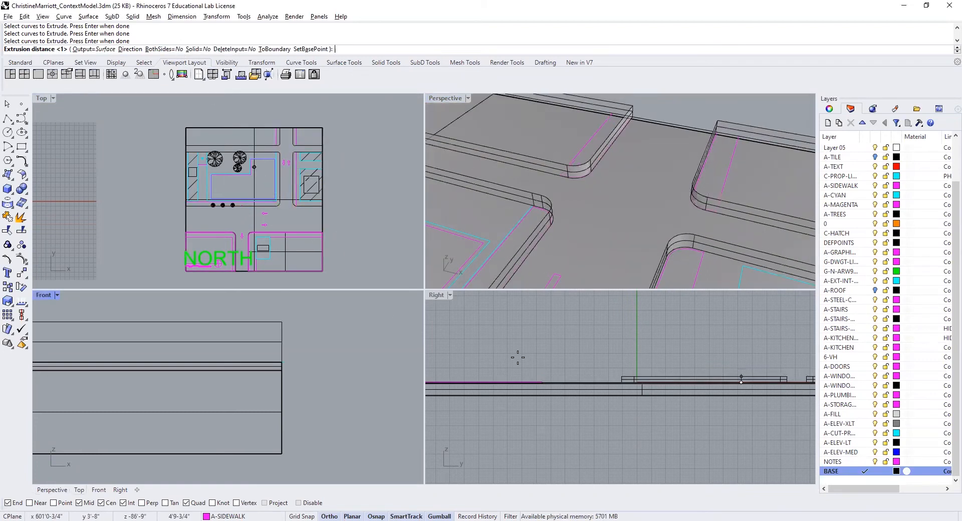
{"action": "type", "text": "1"}
{"action": "key", "text": "Return"}
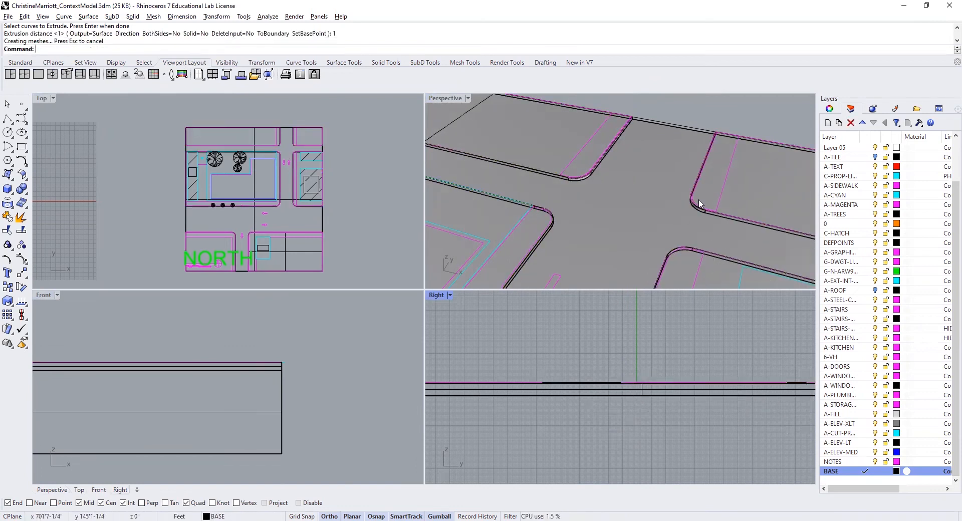
- Cap the four extruded sidewalk blocks around the northern intersection into closed solids
{"action": "scroll", "coordinate": [702, 226], "scroll_direction": "up", "scroll_amount": 5}
{"action": "scroll", "coordinate": [702, 221], "scroll_direction": "down", "scroll_amount": 5}
{"action": "type", "text": "Cap"}
{"action": "key", "text": "Return"}
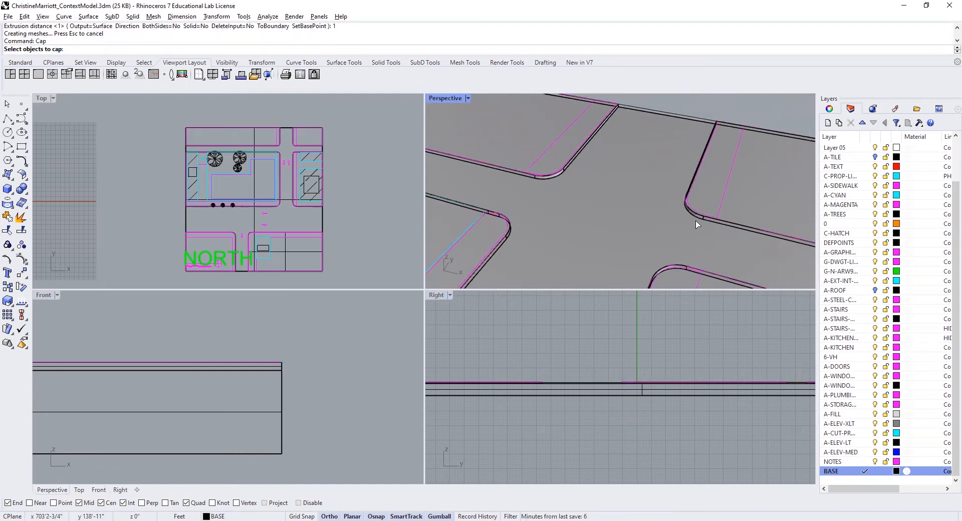
{"action": "left_click", "coordinate": [699, 223]}
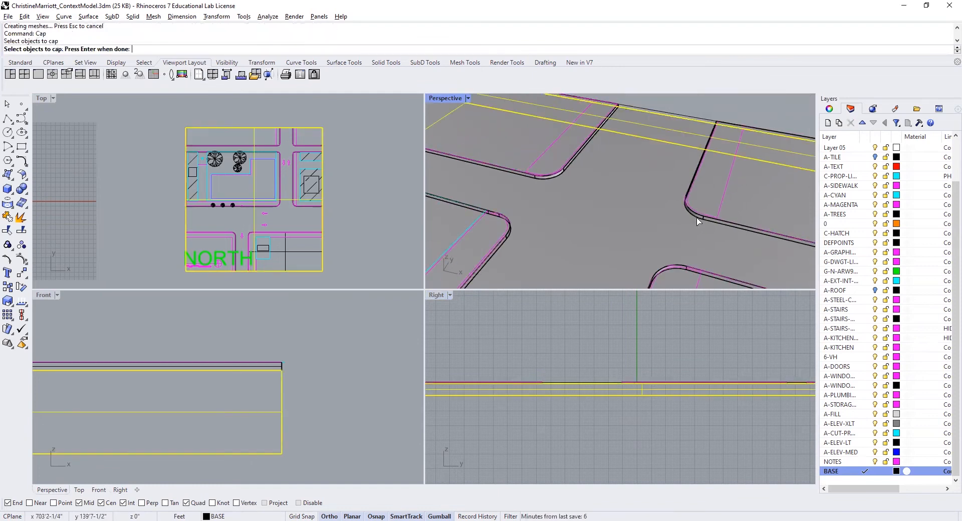
{"action": "left_click", "coordinate": [558, 176]}
{"action": "left_click", "coordinate": [511, 235]}
{"action": "left_click", "coordinate": [669, 270]}
{"action": "key", "text": "Return"}
{"action": "scroll", "coordinate": [599, 211], "scroll_direction": "down", "scroll_amount": 5}
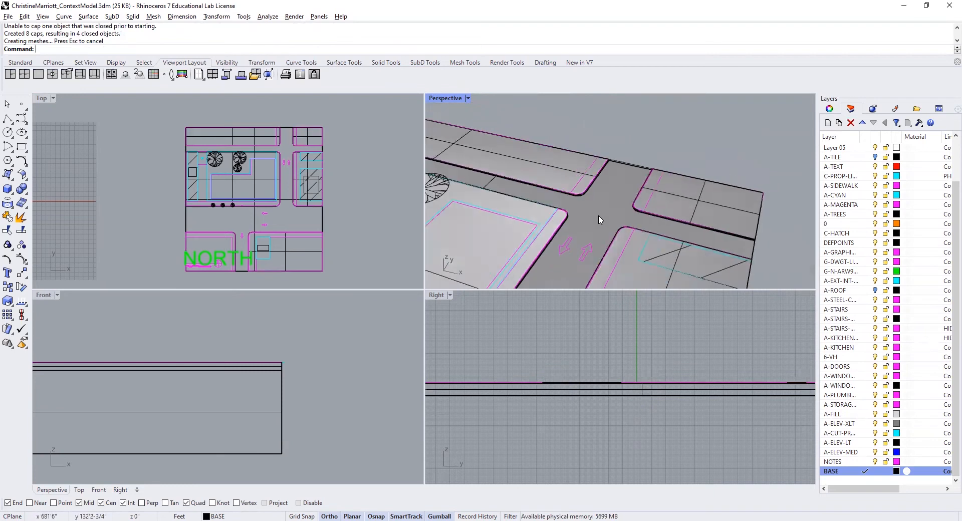
- Cap the remaining southwest sidewalk block beneath the NORTH label into a closed solid
{"action": "scroll", "coordinate": [600, 219], "scroll_direction": "down", "scroll_amount": 8}
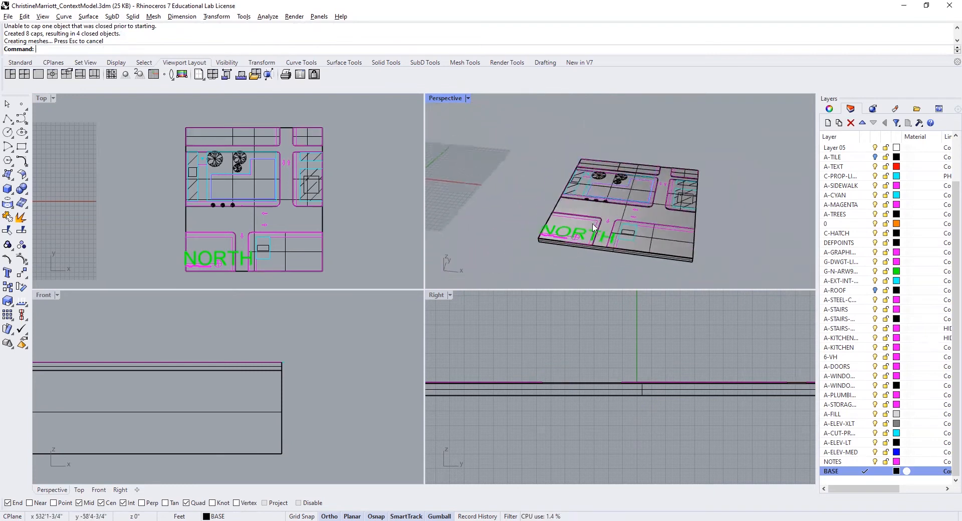
{"action": "scroll", "coordinate": [594, 227], "scroll_direction": "up", "scroll_amount": 10}
{"action": "key", "text": "Return"}
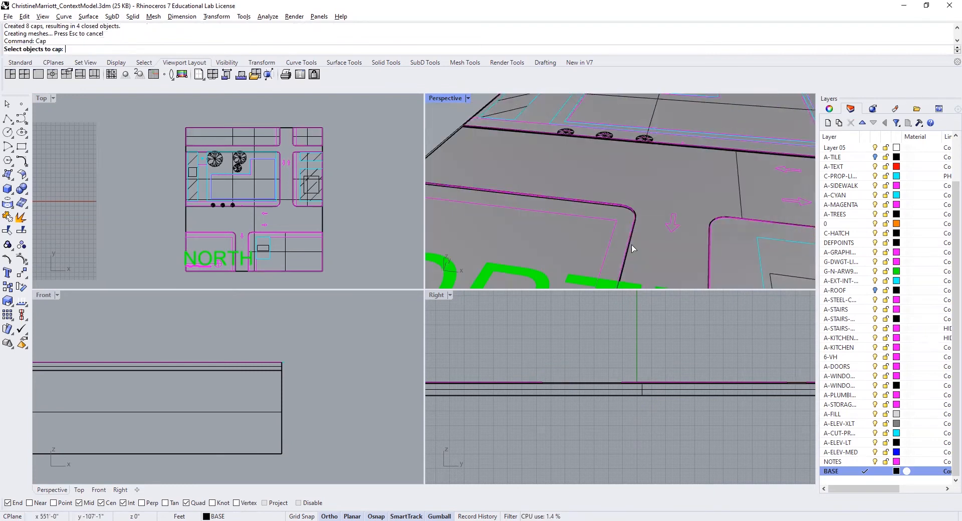
{"action": "left_click", "coordinate": [630, 253]}
{"action": "left_click", "coordinate": [662, 281]}
{"action": "key", "text": "Return"}
{"action": "scroll", "coordinate": [626, 232], "scroll_direction": "down", "scroll_amount": 10}
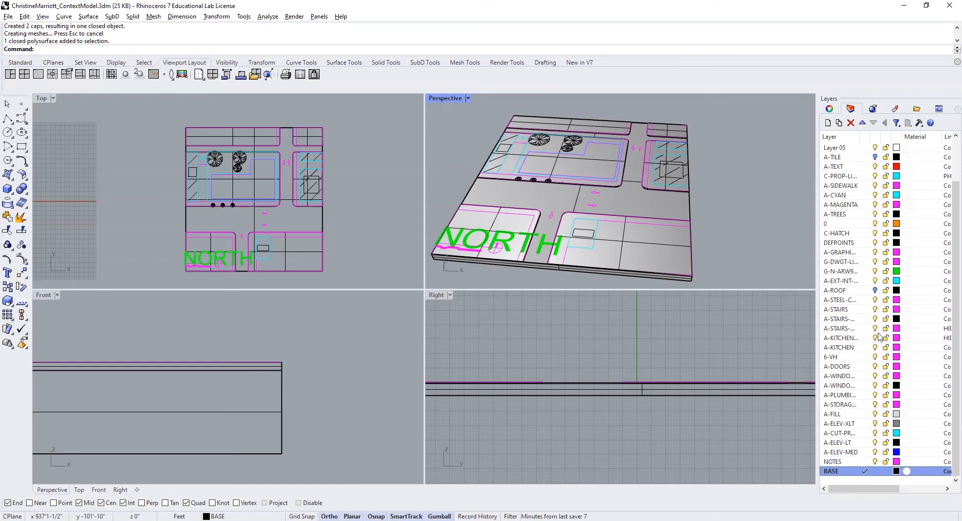
- Hide the A-SIDEWALK, A-MAGENTA, A-TREES, C-HATCH, A-GRAPHI..., G-DWGT-LI... and G-N-ARW9... layers
{"action": "left_click", "coordinate": [876, 185]}
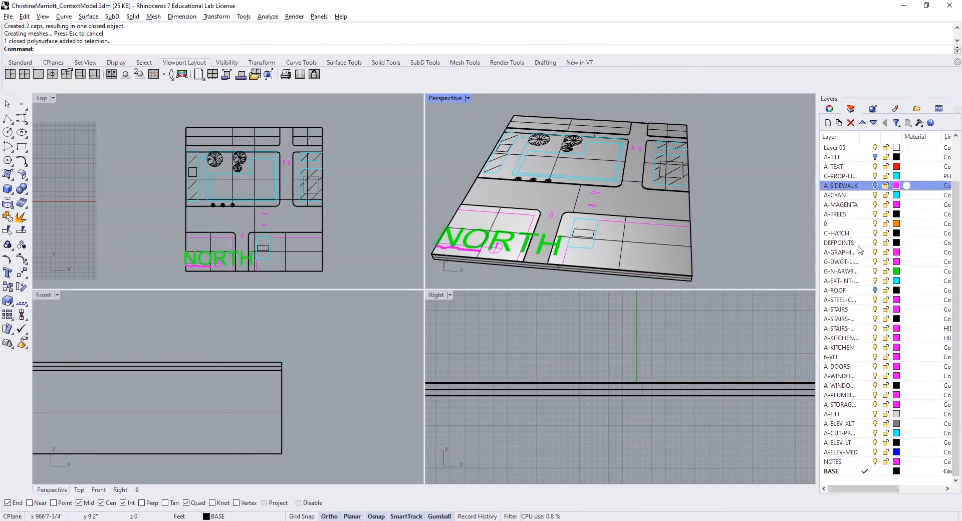
{"action": "left_click", "coordinate": [876, 215]}
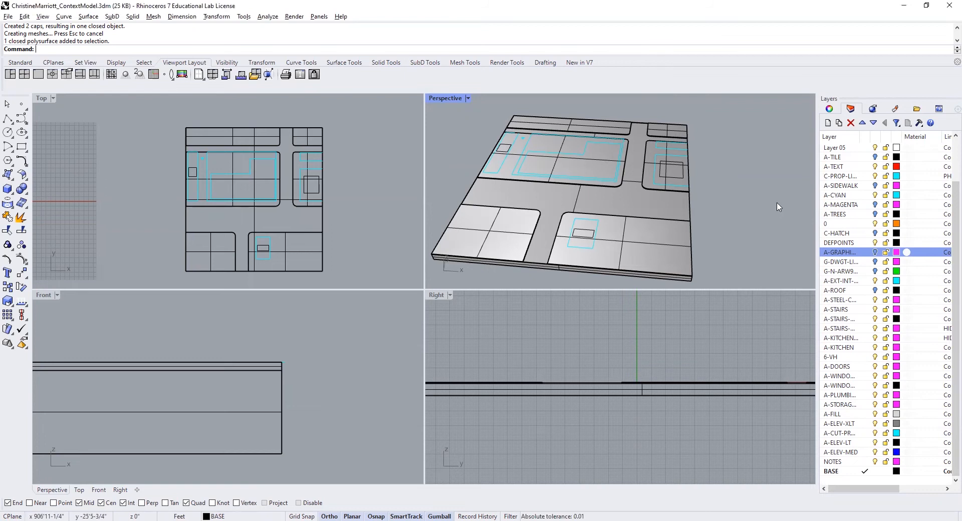
- Create a BUILDINGS layer, make it current and set its color to orange (#FF5200)
{"action": "left_click", "coordinate": [828, 123]}
{"action": "type", "text": "BUILDINGS"}
{"action": "key", "text": "Return"}
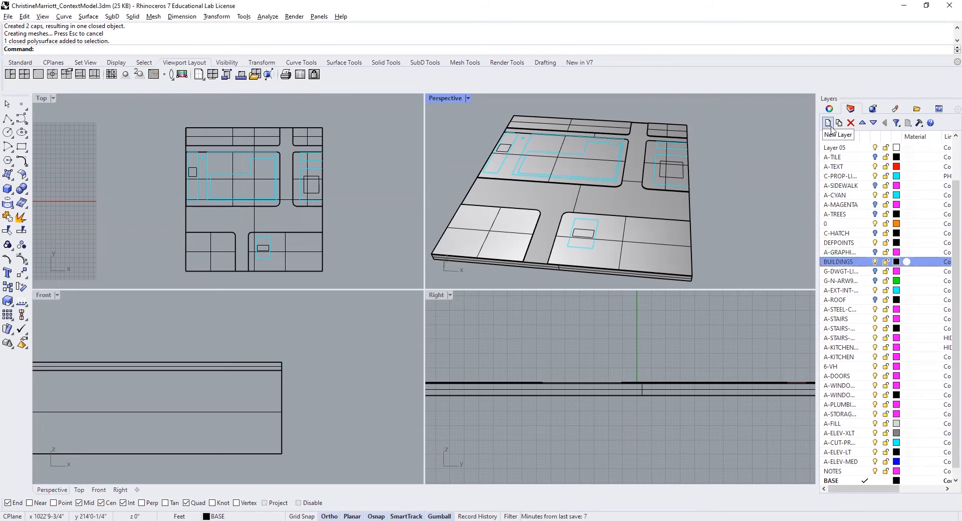
{"action": "left_click", "coordinate": [864, 265]}
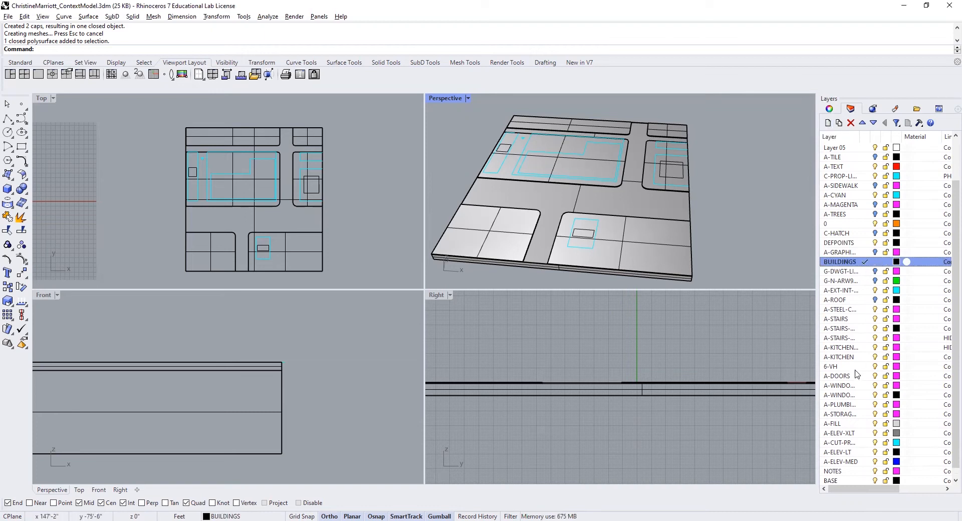
{"action": "left_click", "coordinate": [897, 262]}
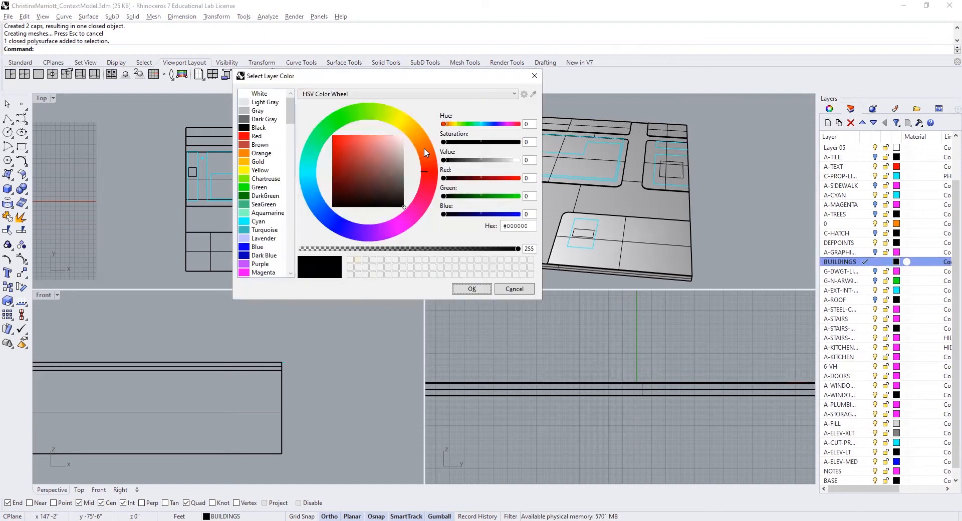
{"action": "left_click", "coordinate": [423, 150]}
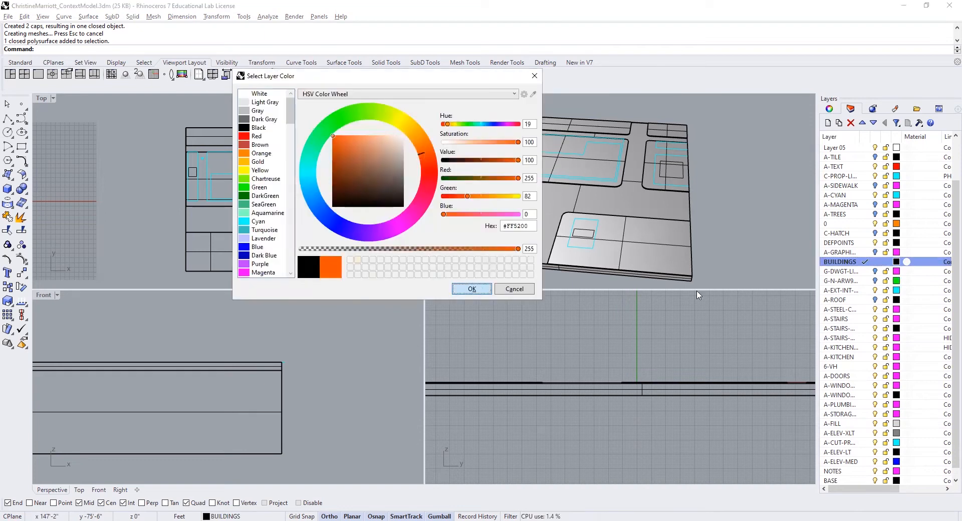
{"action": "key", "text": "Return"}
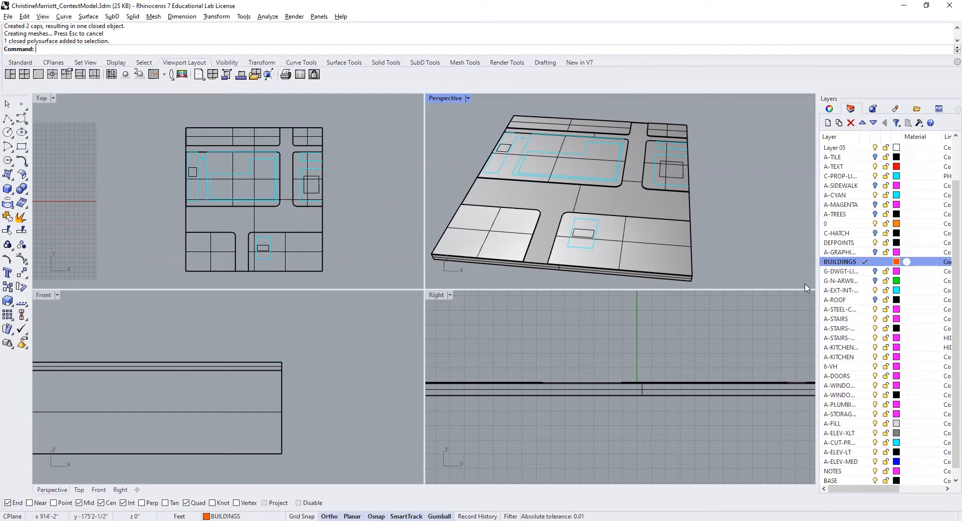
- Hide the BASE layer and select individual building and property outlines in the Perspective view to check whether they are closed curves
{"action": "left_click", "coordinate": [875, 481]}
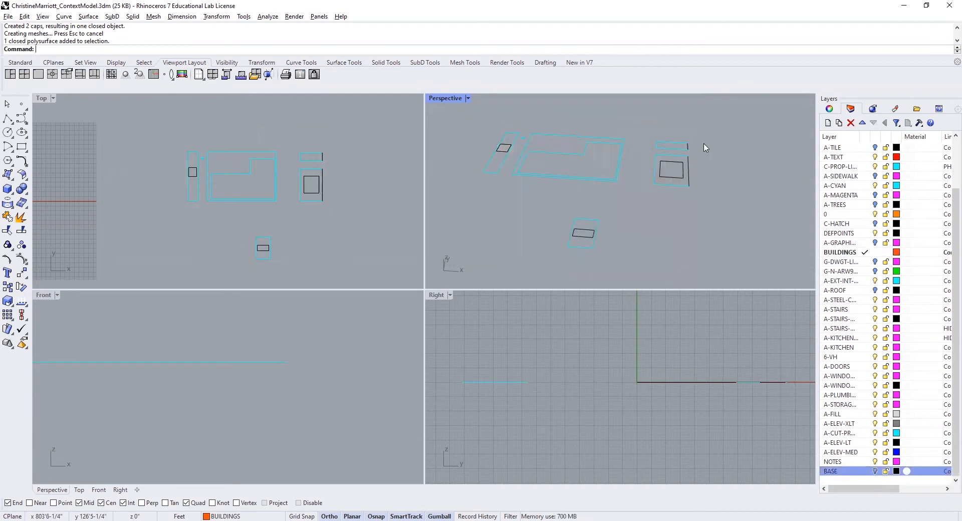
{"action": "left_click", "coordinate": [677, 178]}
{"action": "left_click", "coordinate": [588, 236]}
{"action": "key", "text": "Escape"}
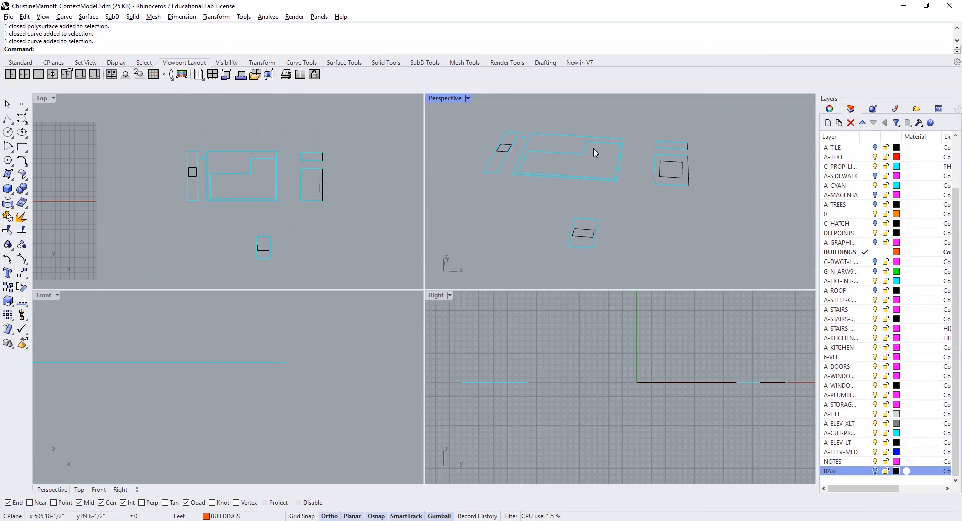
{"action": "left_click", "coordinate": [531, 146]}
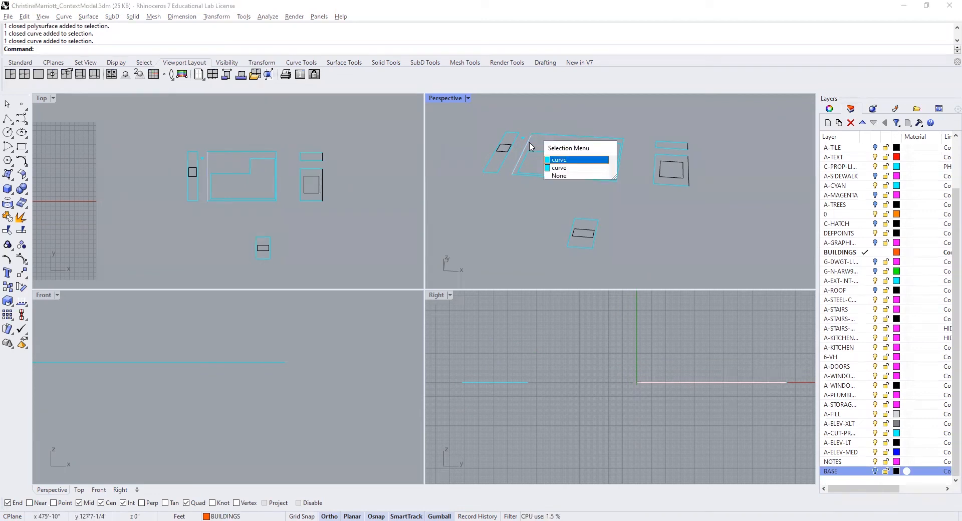
{"action": "left_click", "coordinate": [557, 137]}
{"action": "left_click", "coordinate": [559, 135]}
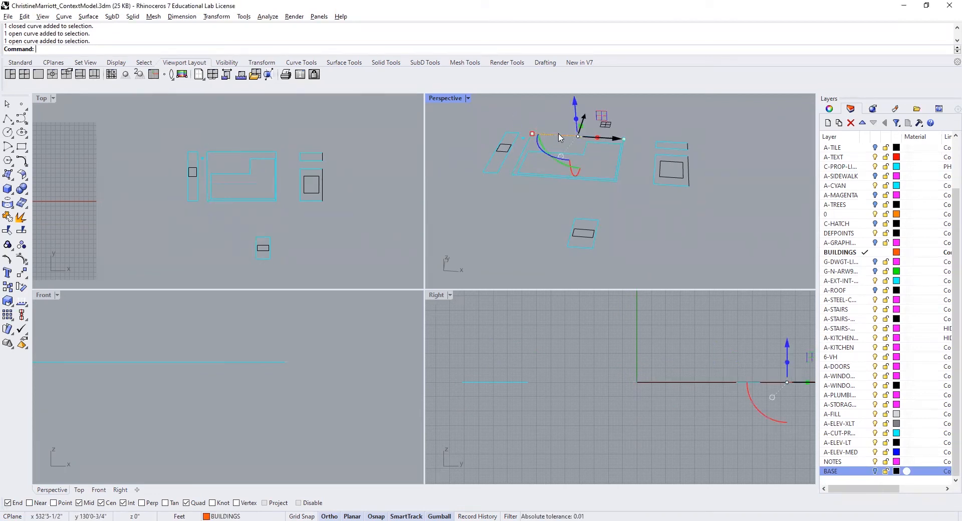
{"action": "key", "text": "Delete"}
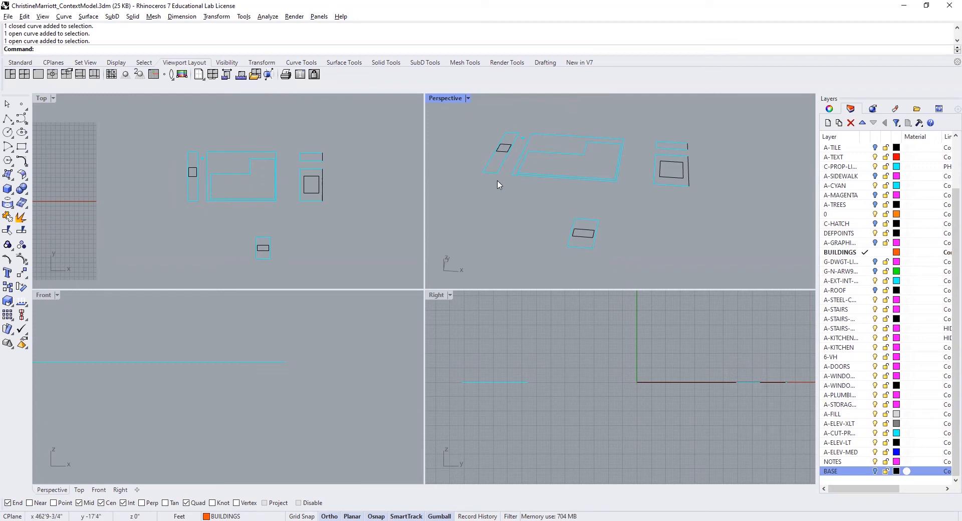
- Join the four open lines of the southernmost building outline into one closed curve
{"action": "left_click", "coordinate": [596, 249]}
{"action": "left_click", "coordinate": [606, 259]}
{"action": "type", "text": "j"}
{"action": "key", "text": "Return"}
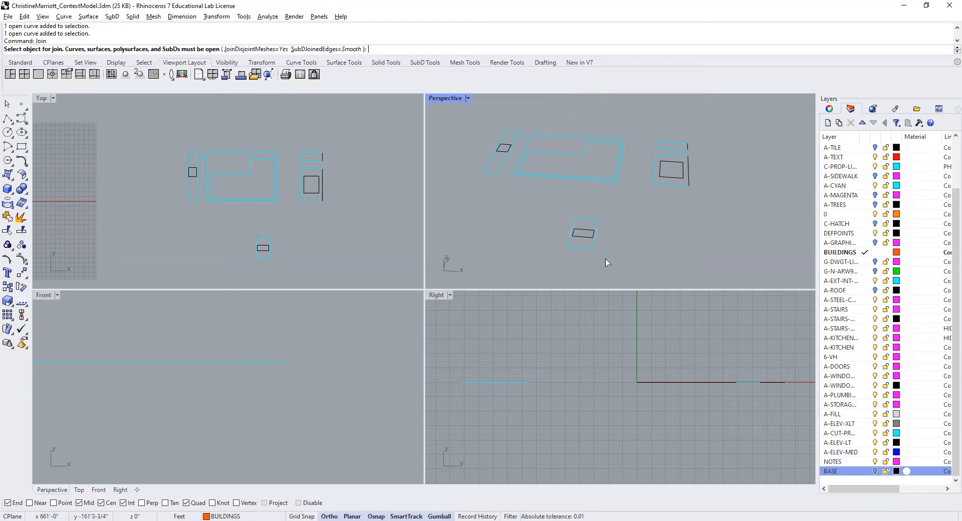
{"action": "left_click", "coordinate": [594, 246]}
{"action": "left_click", "coordinate": [585, 220]}
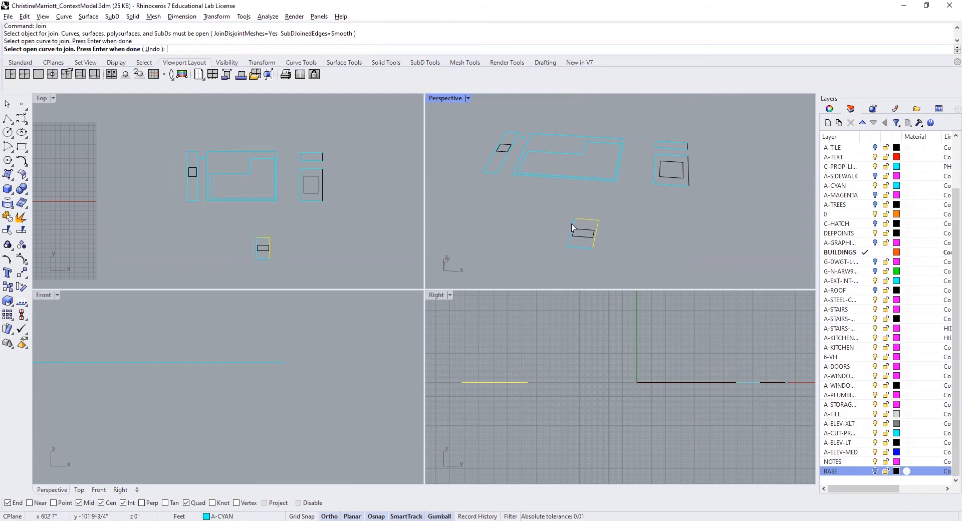
{"action": "left_click", "coordinate": [572, 226]}
{"action": "left_click", "coordinate": [582, 247]}
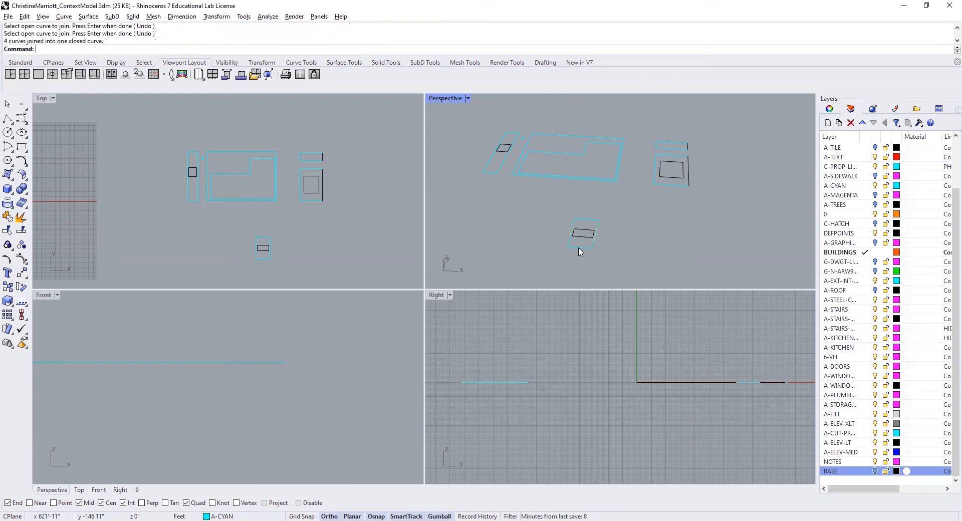
{"action": "left_click", "coordinate": [585, 254]}
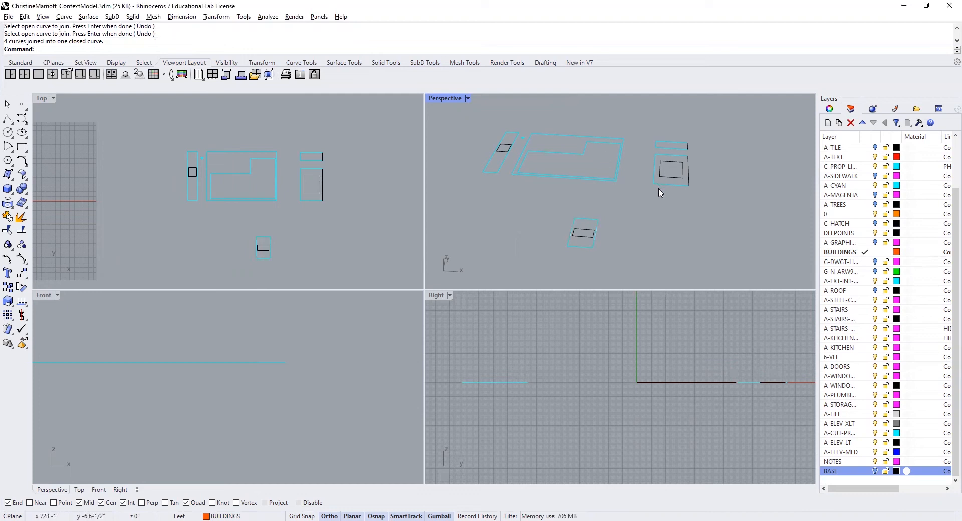
- Select the eastern and western outlines in the Perspective view to check whether they are closed curves
{"action": "left_click", "coordinate": [689, 171]}
{"action": "left_click", "coordinate": [678, 168]}
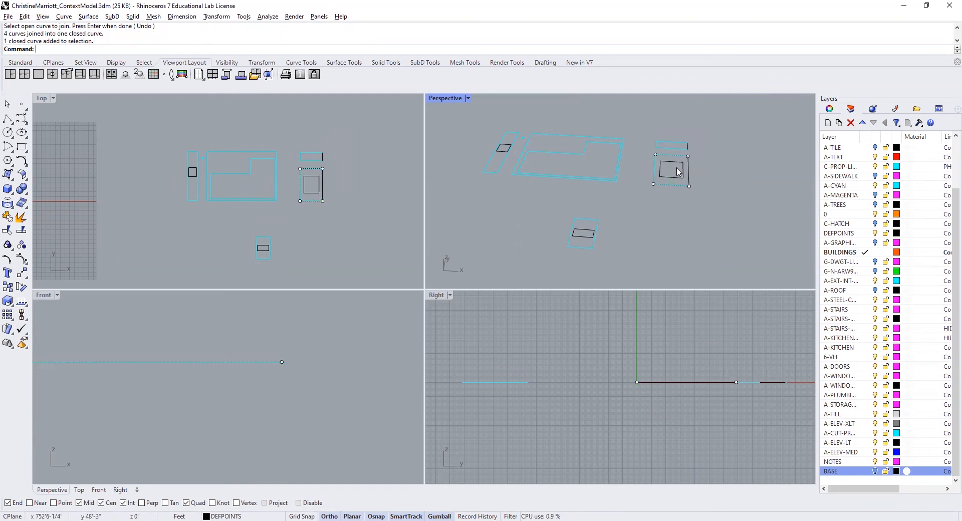
{"action": "left_click", "coordinate": [690, 169]}
{"action": "left_click", "coordinate": [665, 146]}
{"action": "left_click", "coordinate": [668, 150]}
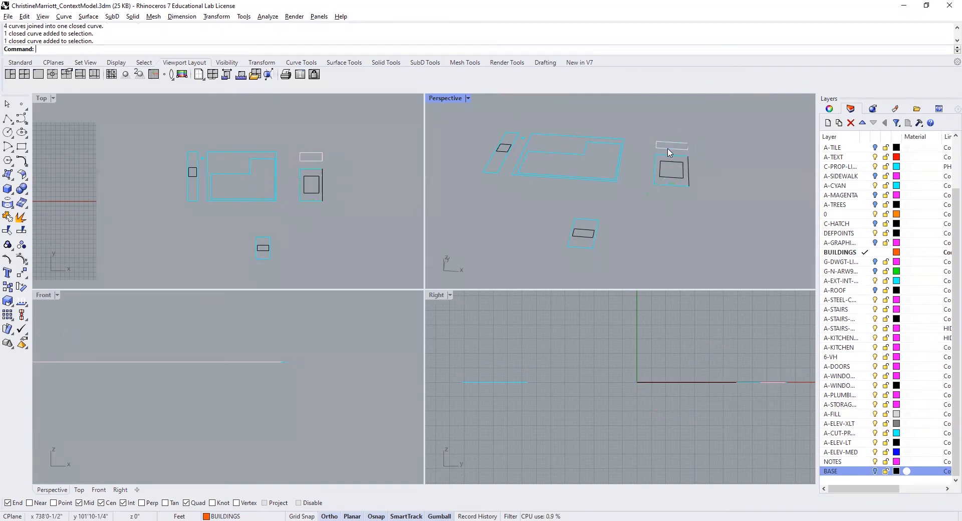
{"action": "left_click", "coordinate": [669, 153]}
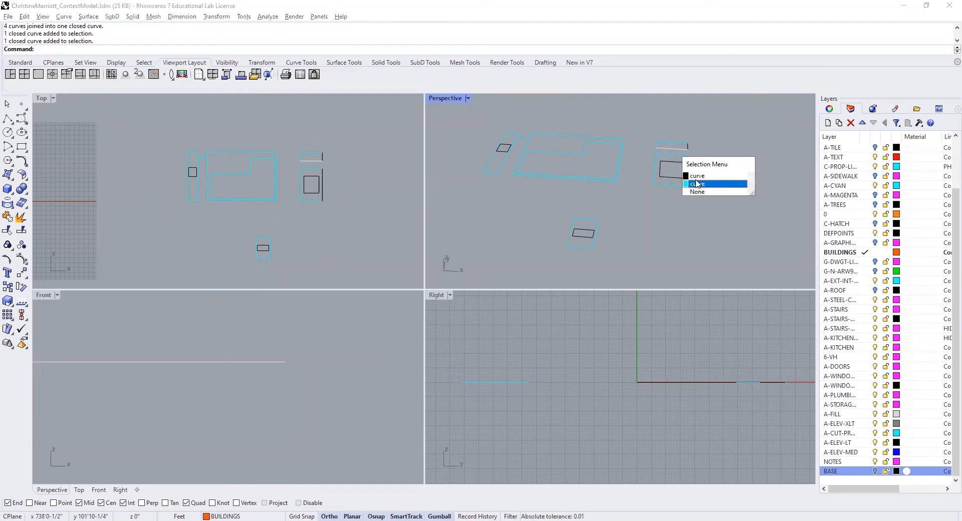
{"action": "left_click", "coordinate": [505, 161]}
{"action": "left_click", "coordinate": [505, 162]}
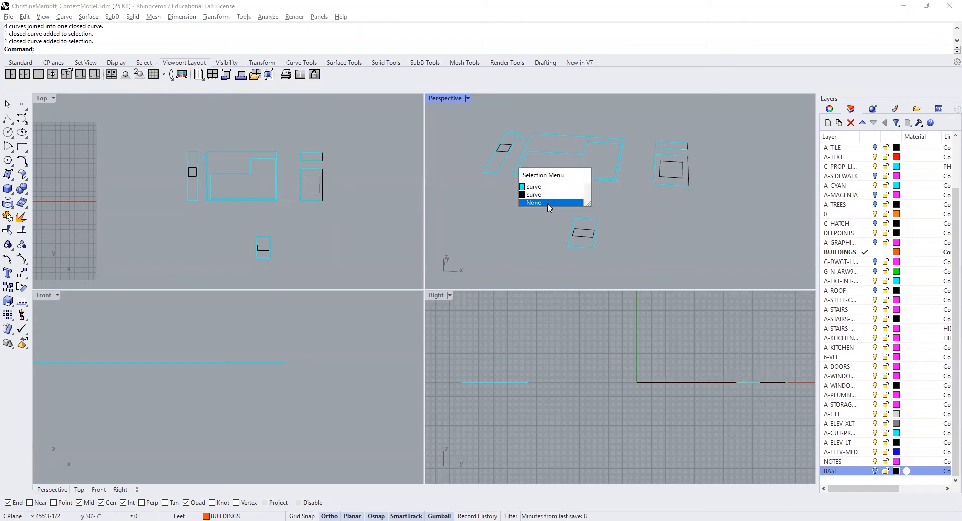
{"action": "left_click", "coordinate": [550, 208]}
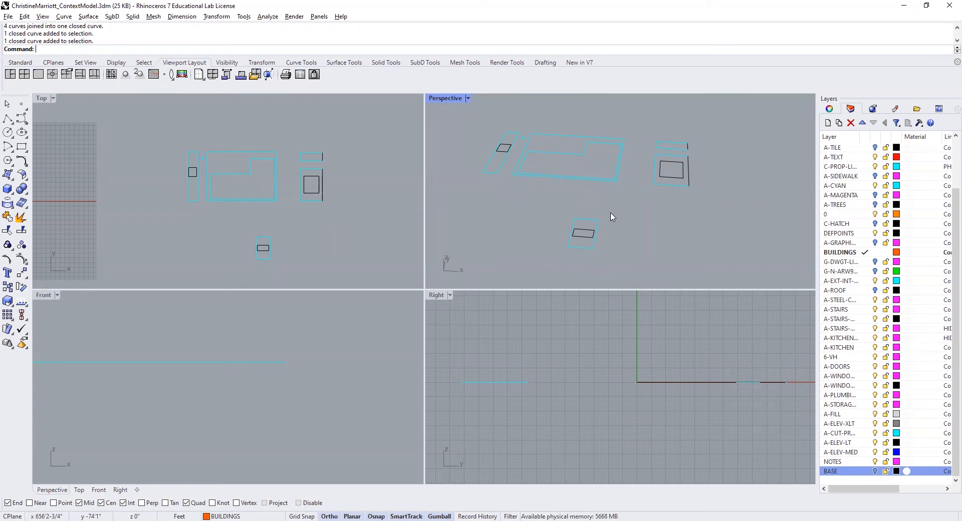
- Extrude the southernmost building's closed outer outline upward 15' with ExtrudeCrv
{"action": "type", "text": "Ex"}
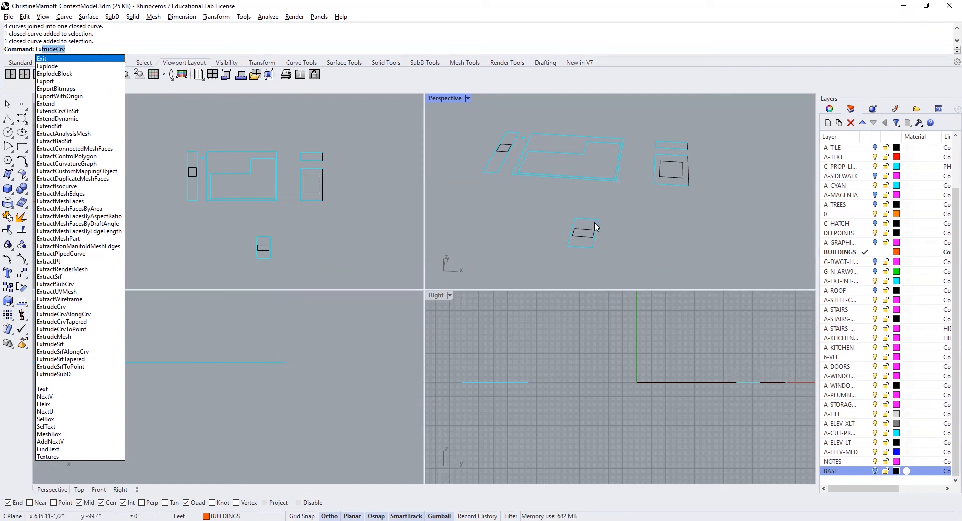
{"action": "type", "text": "Ex"}
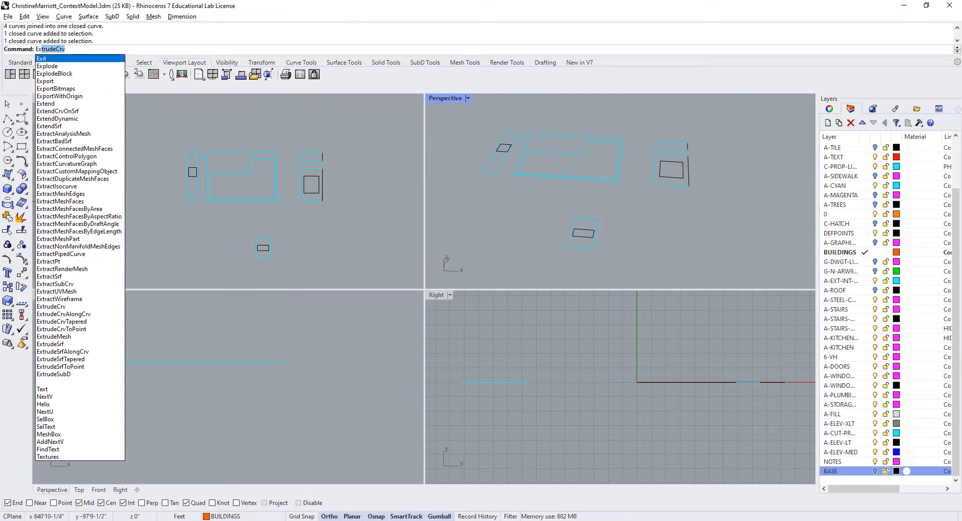
{"action": "type", "text": "t"}
{"action": "key", "text": "Return"}
{"action": "left_click", "coordinate": [594, 247]}
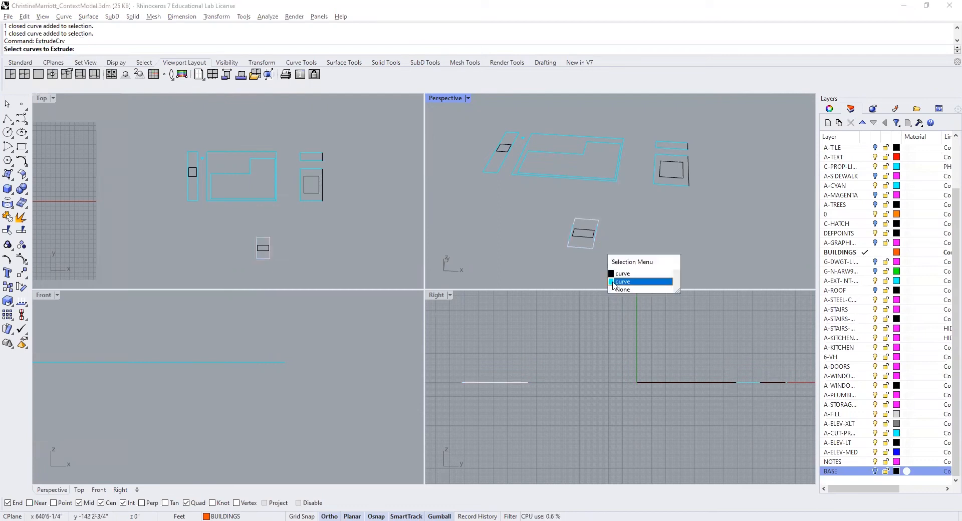
{"action": "left_click", "coordinate": [622, 276]}
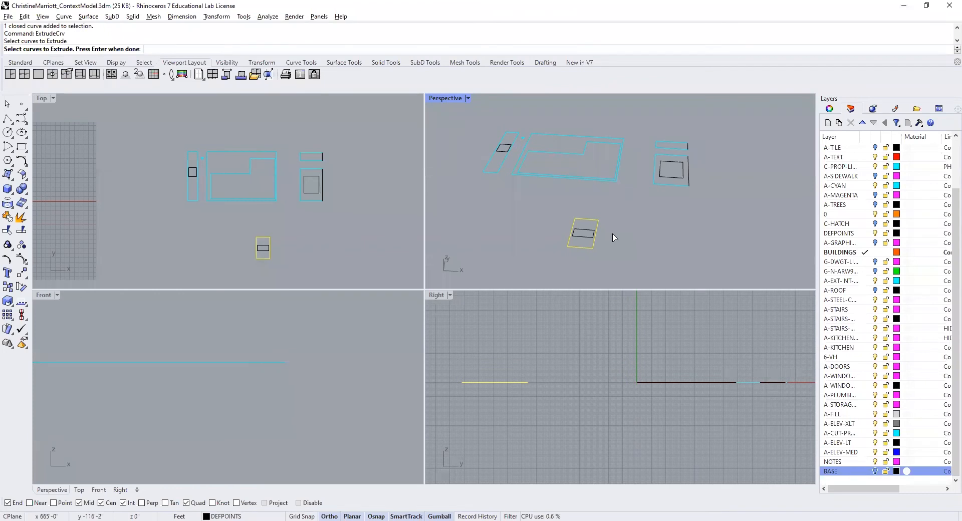
{"action": "key", "text": "Return"}
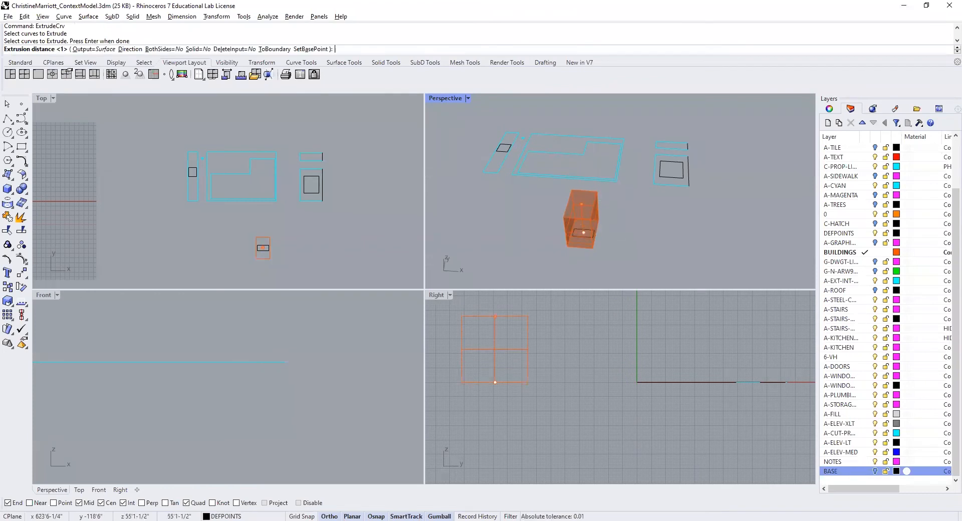
{"action": "type", "text": "15"}
{"action": "key", "text": "Return"}
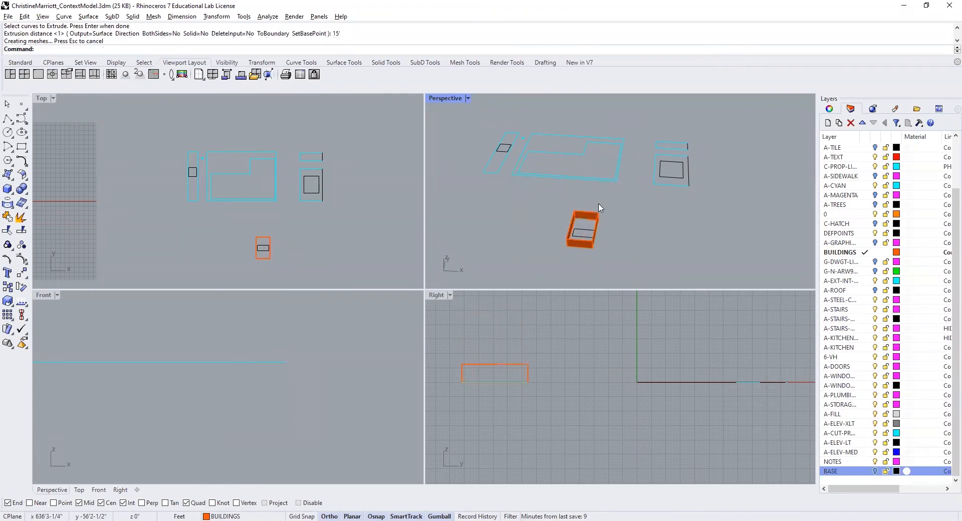
- Cap the extruded southernmost building into a closed solid
{"action": "type", "text": "Cap"}
{"action": "key", "text": "Return"}
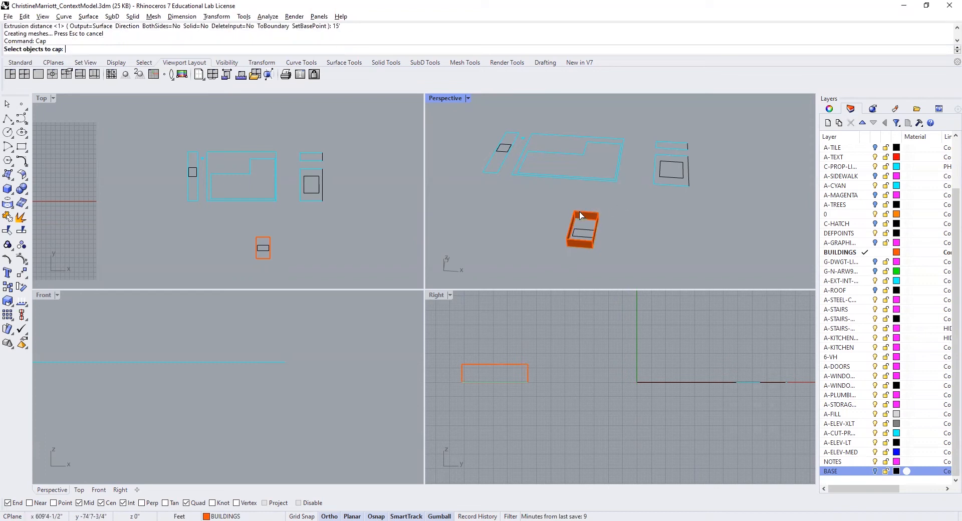
{"action": "left_click", "coordinate": [582, 213]}
{"action": "key", "text": "Return"}
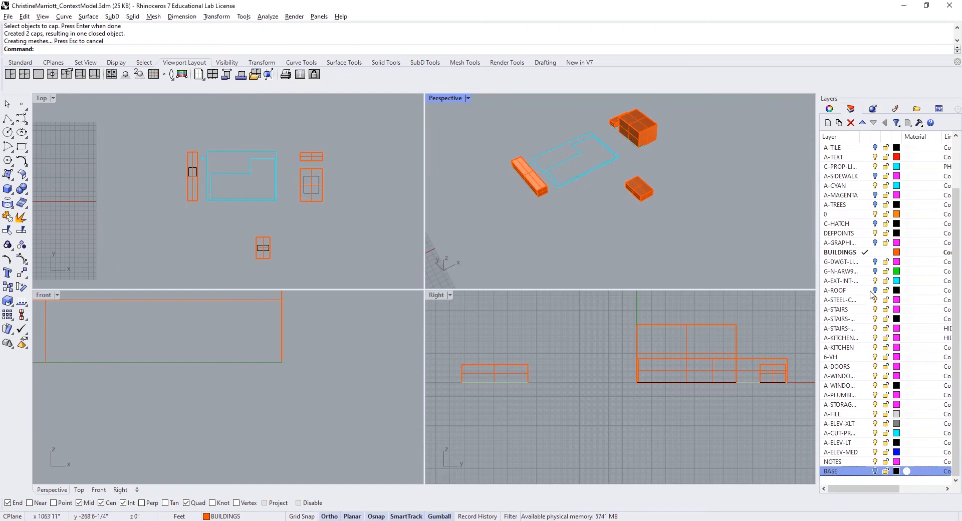
- Show the BASE layer again and inspect the buildings on the base from several angles
{"action": "left_click", "coordinate": [876, 471]}
{"action": "right_click_drag", "start_coordinate": [702, 254], "coordinate": [582, 242]}
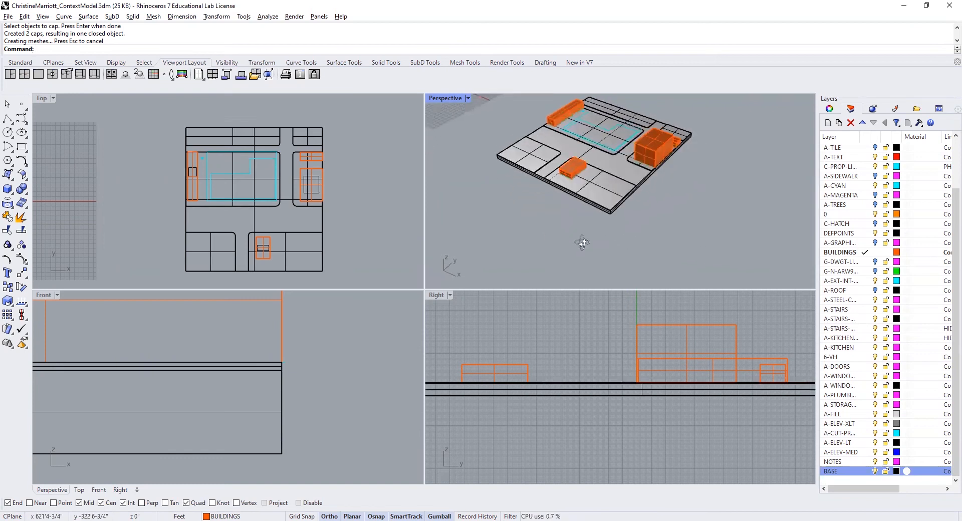
{"action": "scroll", "coordinate": [550, 215], "scroll_direction": "up", "scroll_amount": 5}
{"action": "scroll", "coordinate": [567, 203], "scroll_direction": "down", "scroll_amount": 2}
{"action": "right_click_drag", "start_coordinate": [566, 202], "coordinate": [658, 203]}
{"action": "right_click_drag", "start_coordinate": [481, 183], "coordinate": [563, 172]}
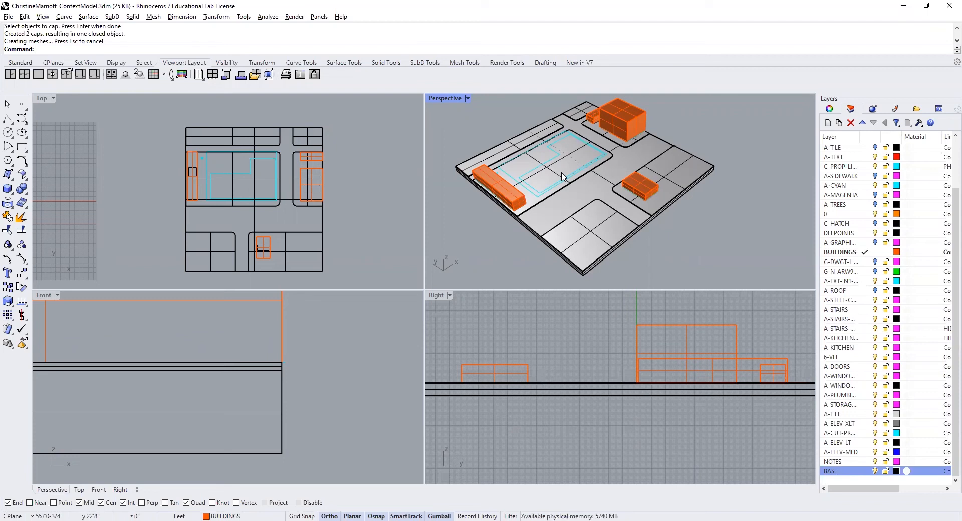
{"action": "right_click_drag", "start_coordinate": [702, 216], "coordinate": [661, 214]}
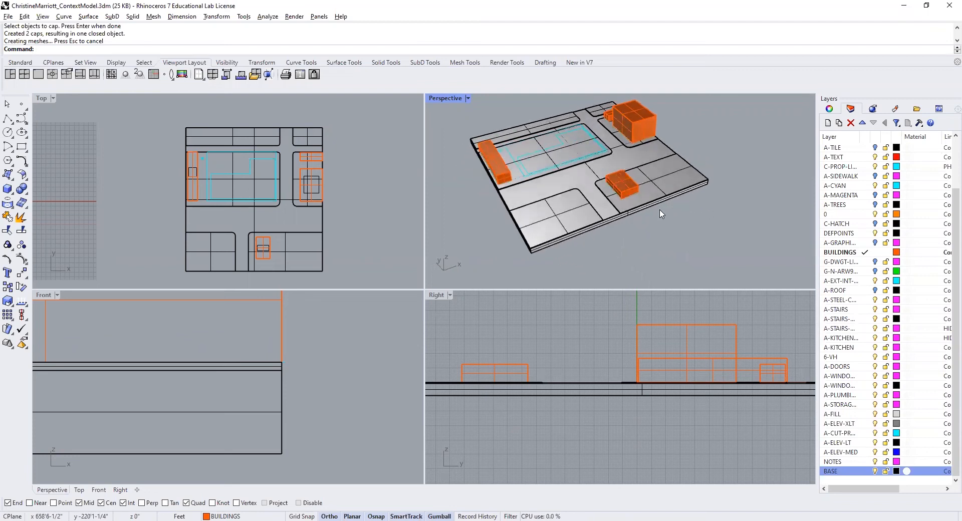
- Show the A-TREES layer and create a new layer named TREES
{"action": "left_click", "coordinate": [875, 204]}
{"action": "scroll", "coordinate": [509, 183], "scroll_direction": "up", "scroll_amount": 5}
{"action": "scroll", "coordinate": [509, 183], "scroll_direction": "up", "scroll_amount": 5}
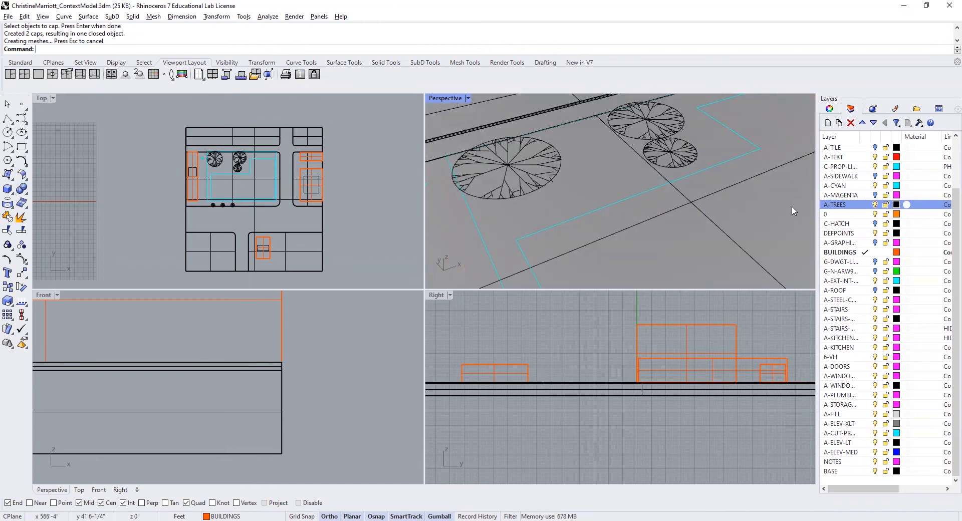
{"action": "left_click", "coordinate": [828, 123]}
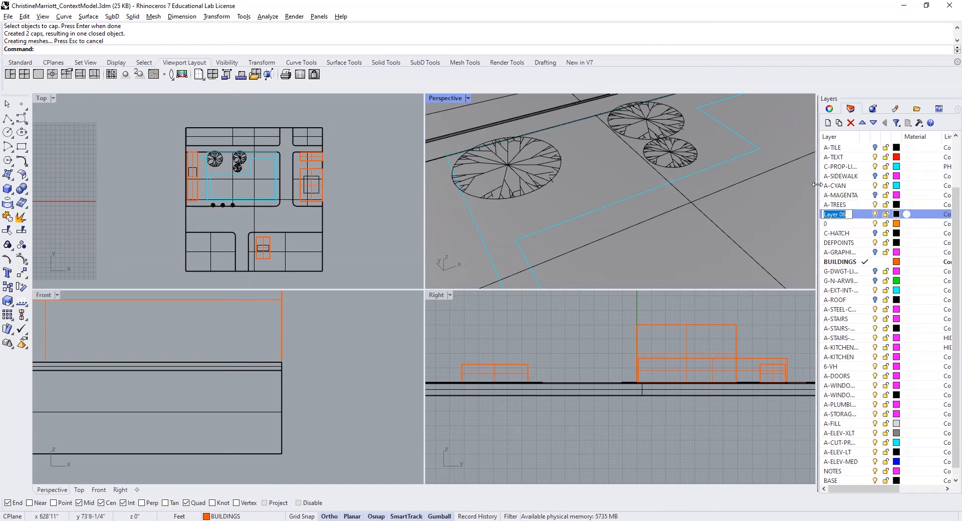
{"action": "type", "text": "tREES"}
{"action": "key", "text": "Return"}
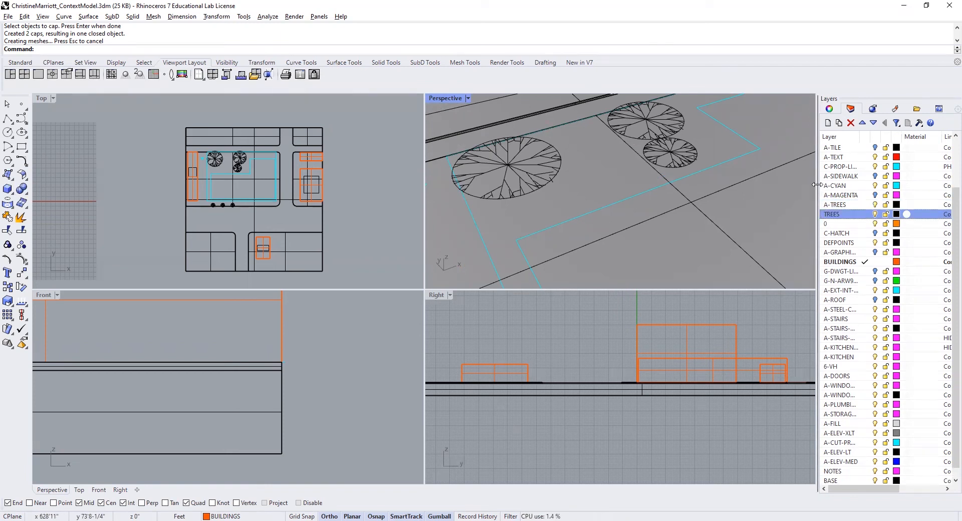
- Create a vertical solid cylinder trunk at the center of the large northwest tree symbol, with radius 1 and height 20'
{"action": "left_click", "coordinate": [12, 195]}
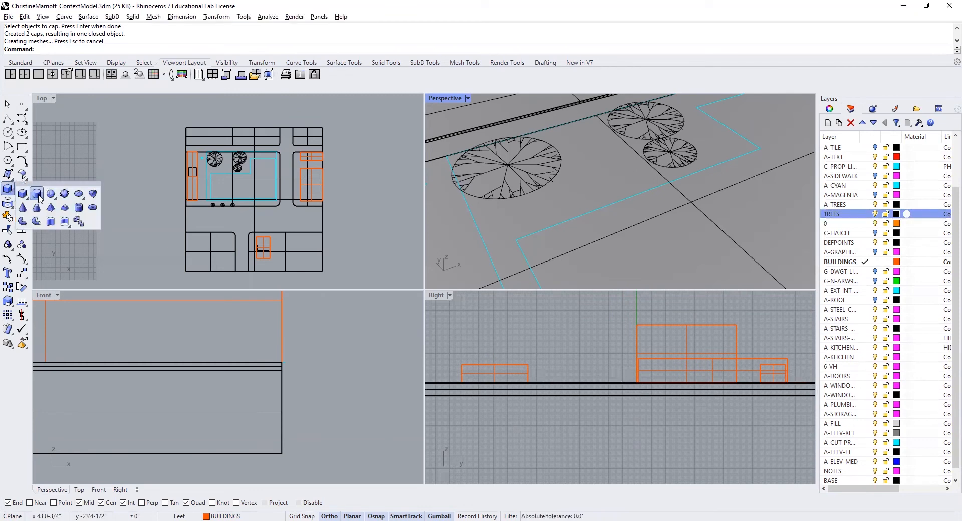
{"action": "left_click", "coordinate": [37, 193]}
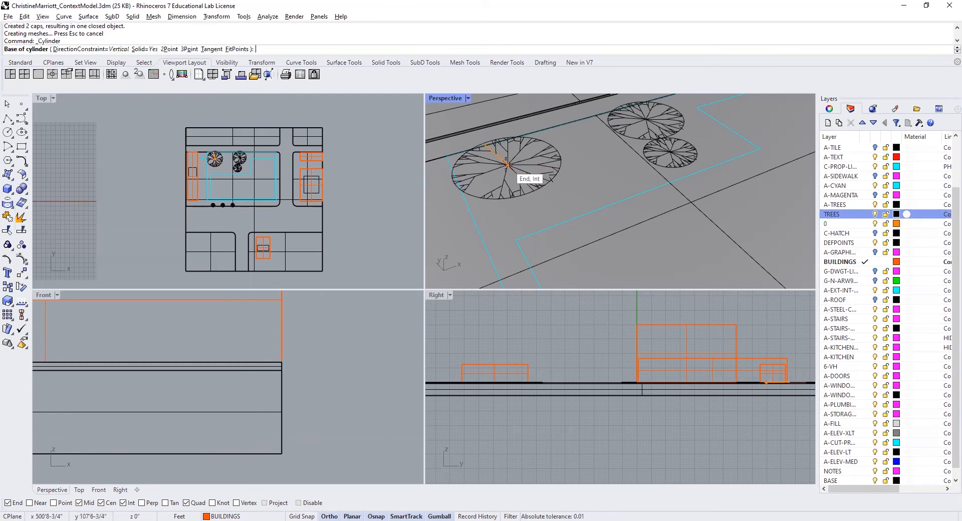
{"action": "left_click", "coordinate": [508, 164]}
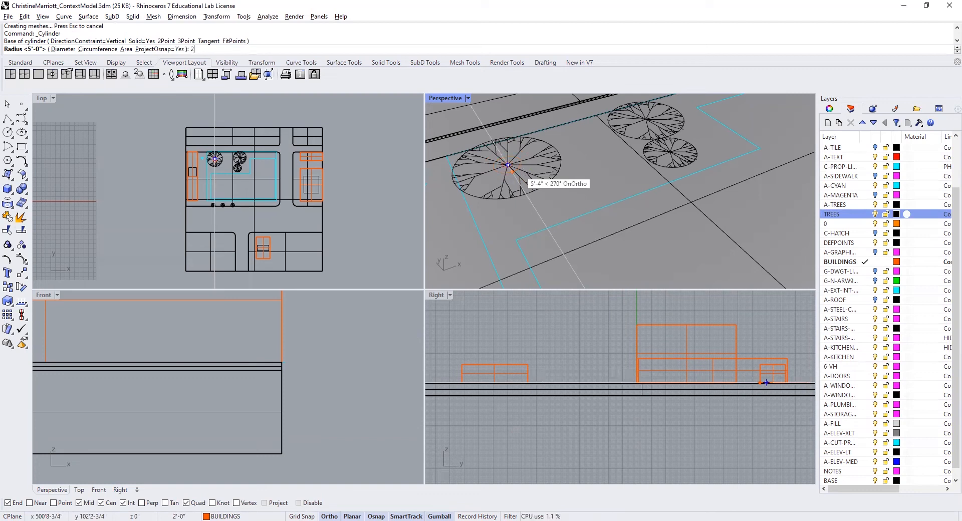
{"action": "type", "text": "1"}
{"action": "key", "text": "Return"}
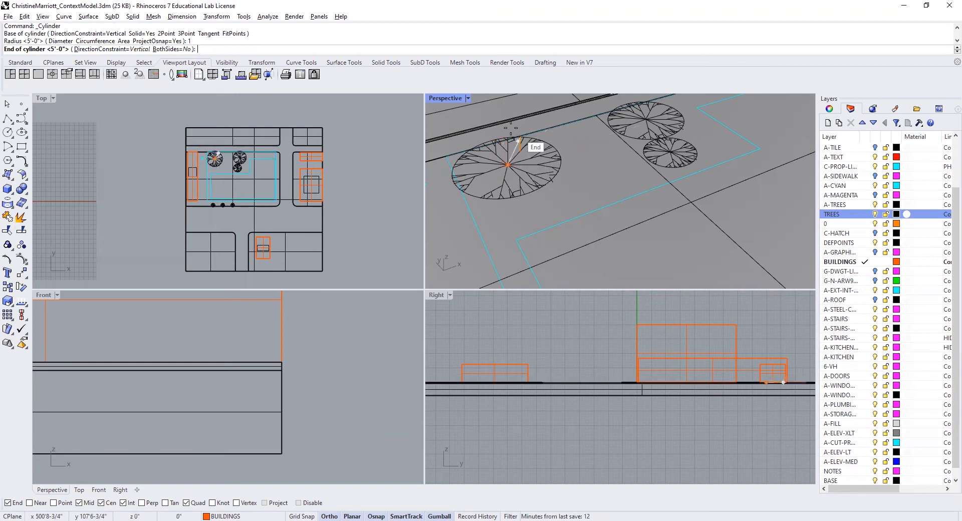
{"action": "scroll", "coordinate": [762, 343], "scroll_direction": "up", "scroll_amount": 3}
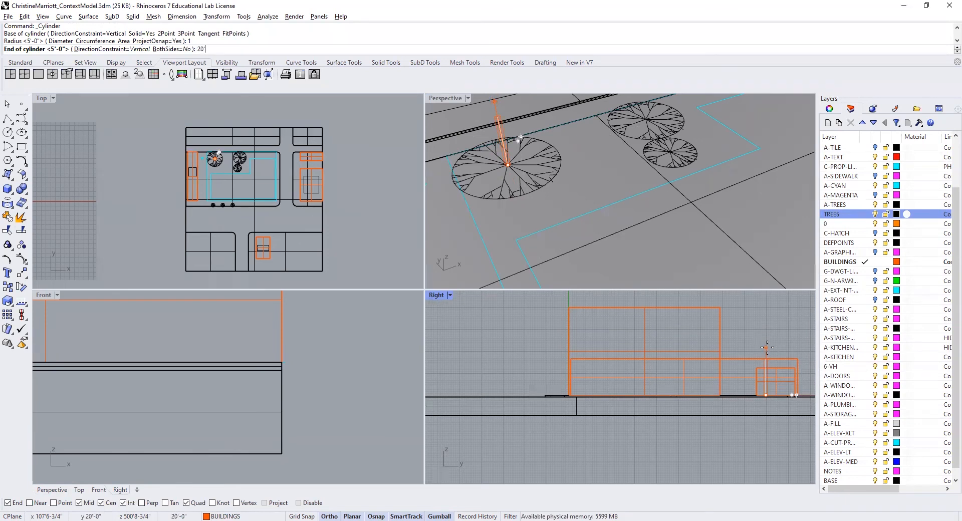
{"action": "type", "text": "20'"}
{"action": "key", "text": "Return"}
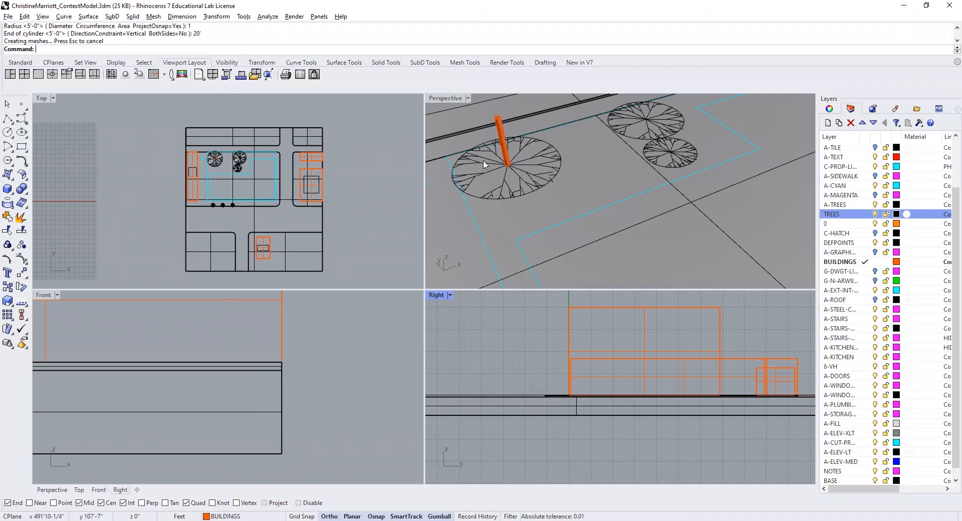
- Move the tree trunk cylinder from the BUILDINGS layer to the TREES layer
{"action": "left_click", "coordinate": [763, 365]}
{"action": "key", "text": "Escape"}
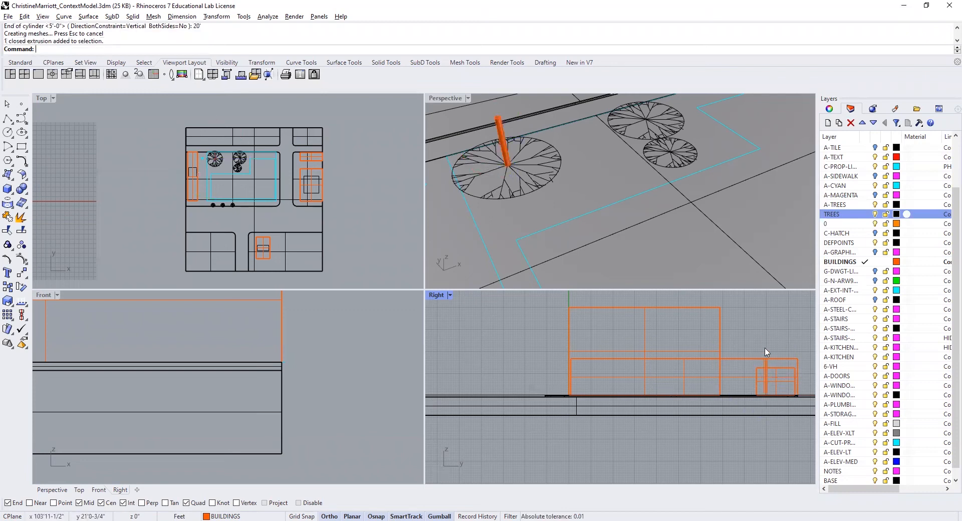
{"action": "left_click", "coordinate": [501, 127]}
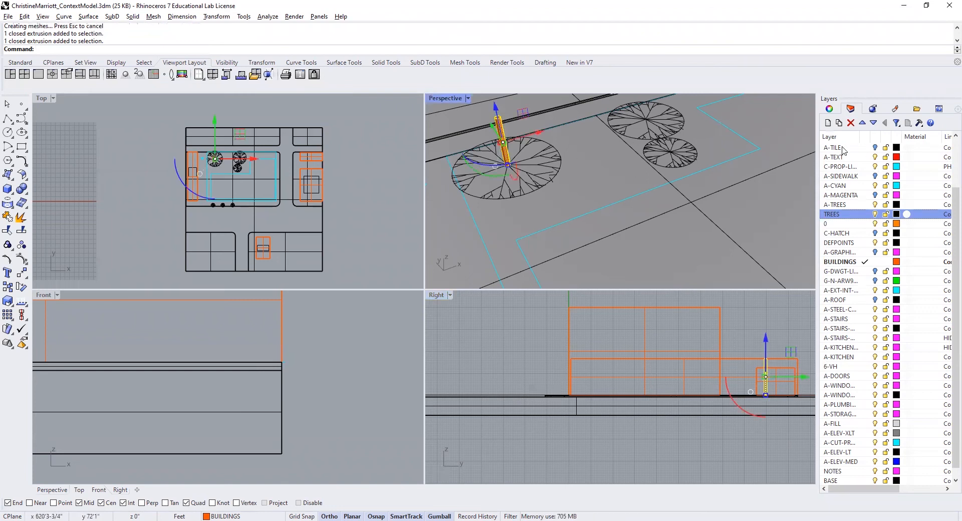
{"action": "left_click", "coordinate": [830, 109]}
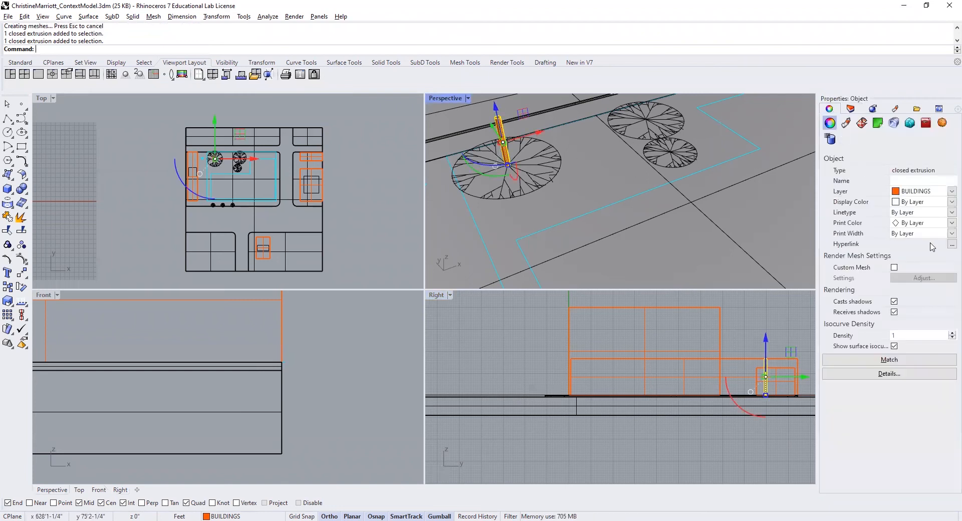
{"action": "left_click", "coordinate": [949, 192]}
{"action": "left_click", "coordinate": [949, 192]}
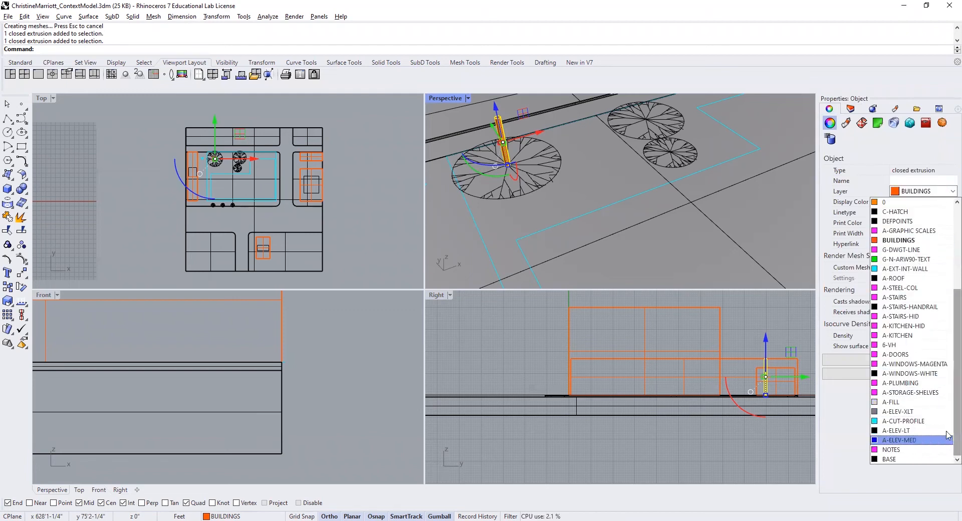
{"action": "scroll", "coordinate": [948, 436], "scroll_direction": "up", "scroll_amount": 5}
{"action": "left_click", "coordinate": [889, 326]}
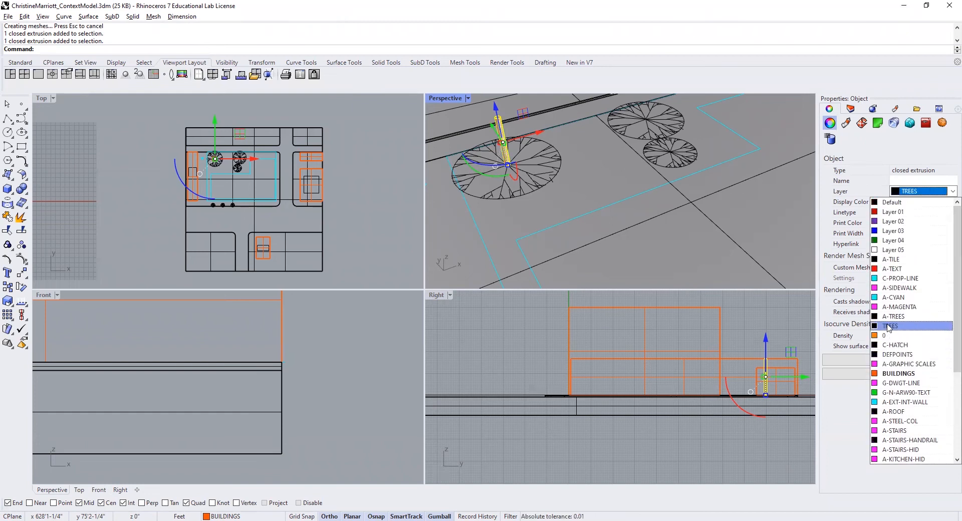
{"action": "left_click", "coordinate": [851, 109]}
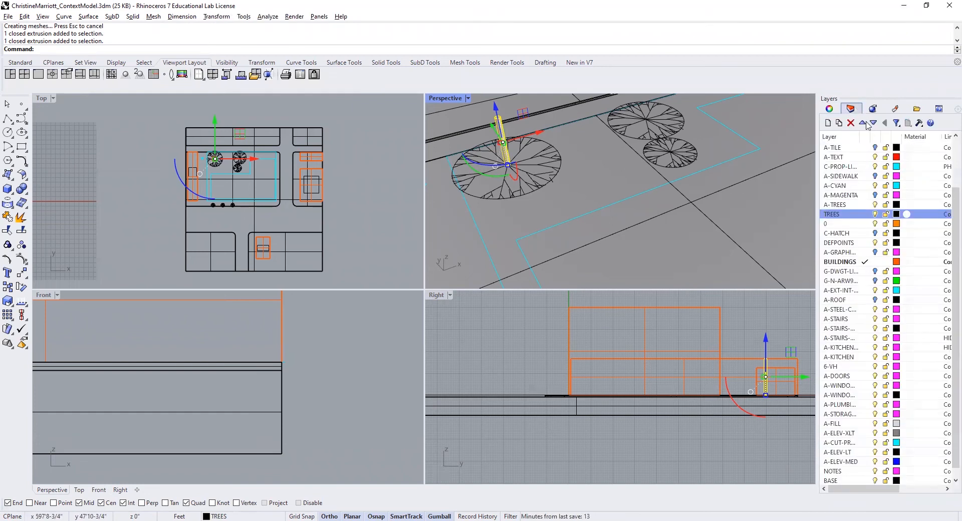
- Set the TREES layer's color to Aquamarine and deselect the trunk
{"action": "left_click", "coordinate": [897, 214]}
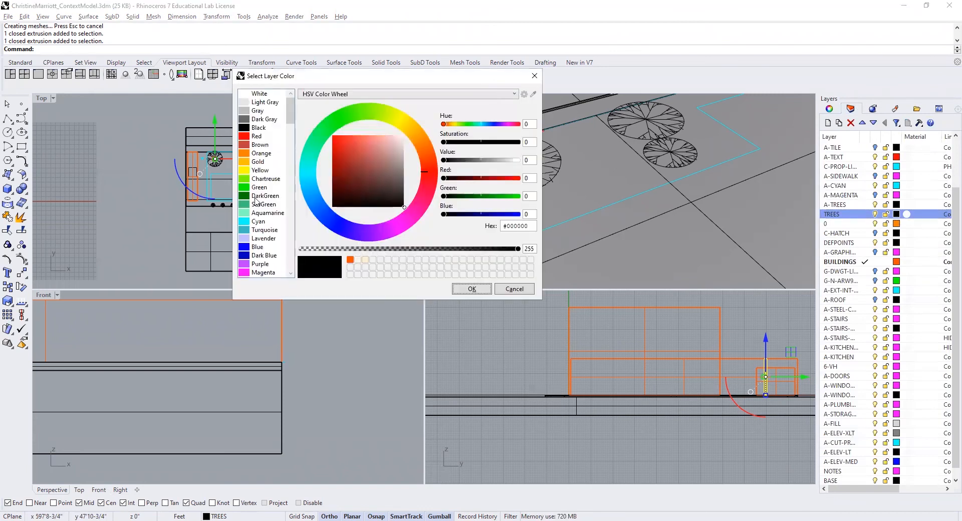
{"action": "left_click", "coordinate": [244, 213]}
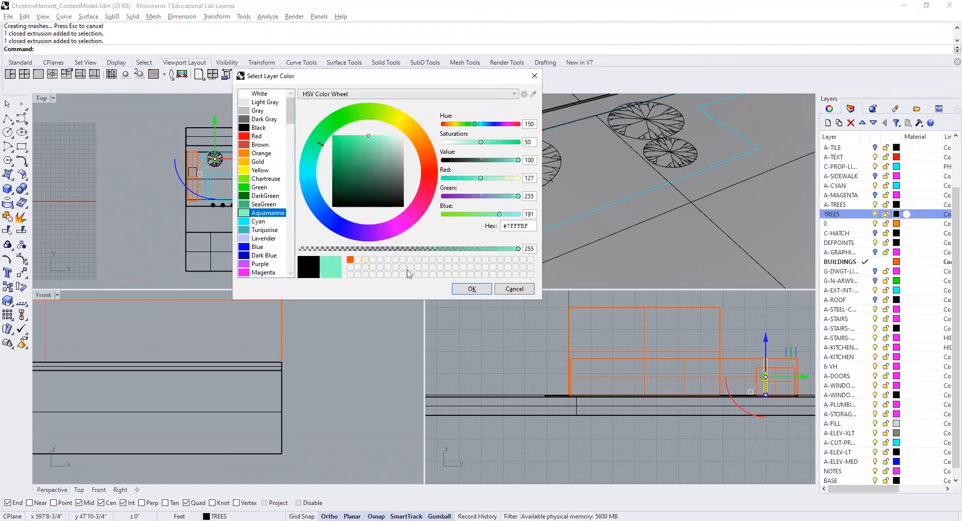
{"action": "left_click", "coordinate": [485, 291]}
{"action": "left_click", "coordinate": [554, 208]}
{"action": "key", "text": "Escape"}
{"action": "scroll", "coordinate": [494, 168], "scroll_direction": "down", "scroll_amount": 2}
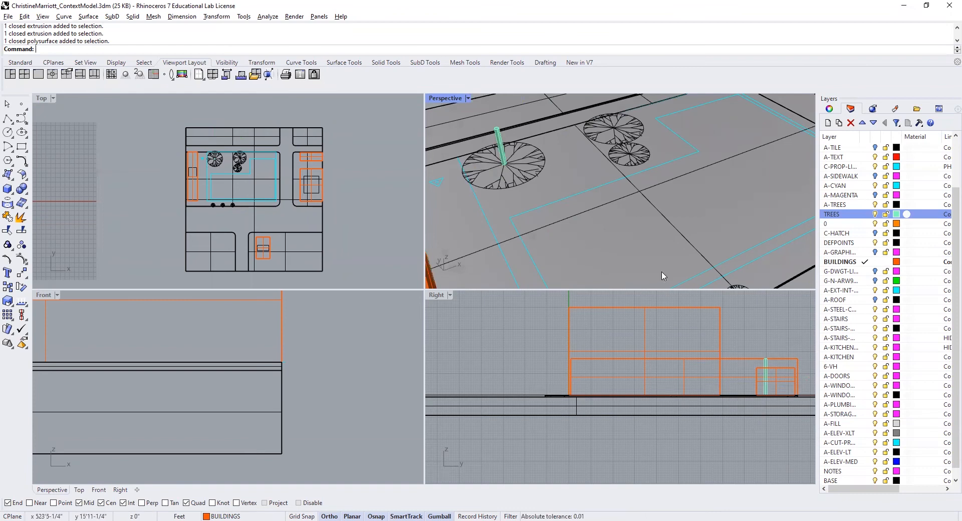
{"action": "left_click", "coordinate": [12, 193]}
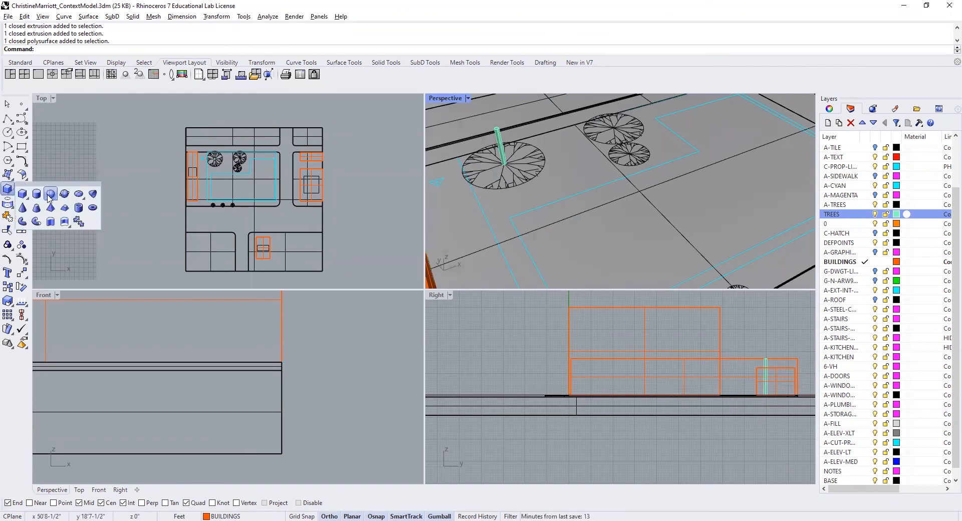
{"action": "left_click", "coordinate": [50, 194]}
{"action": "key", "text": "Escape"}
- Measure the distance from the center of the large northwest tree symbol to its outer edge
{"action": "type", "text": "Distance"}
{"action": "key", "text": "Return"}
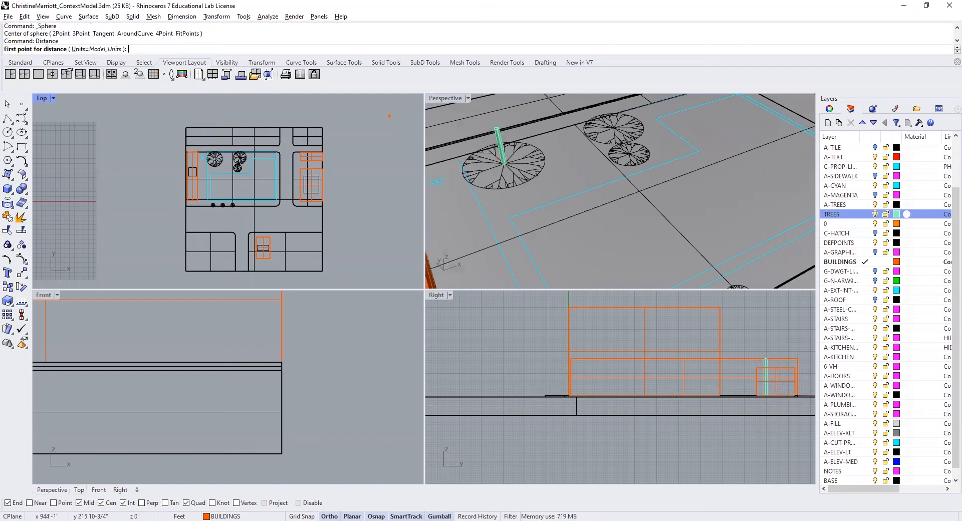
{"action": "left_click", "coordinate": [505, 164]}
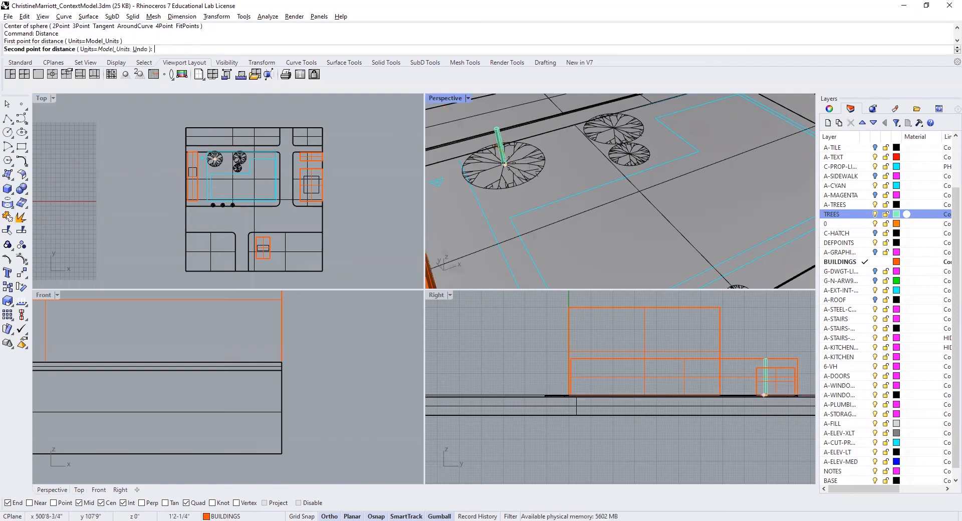
{"action": "left_click", "coordinate": [547, 155]}
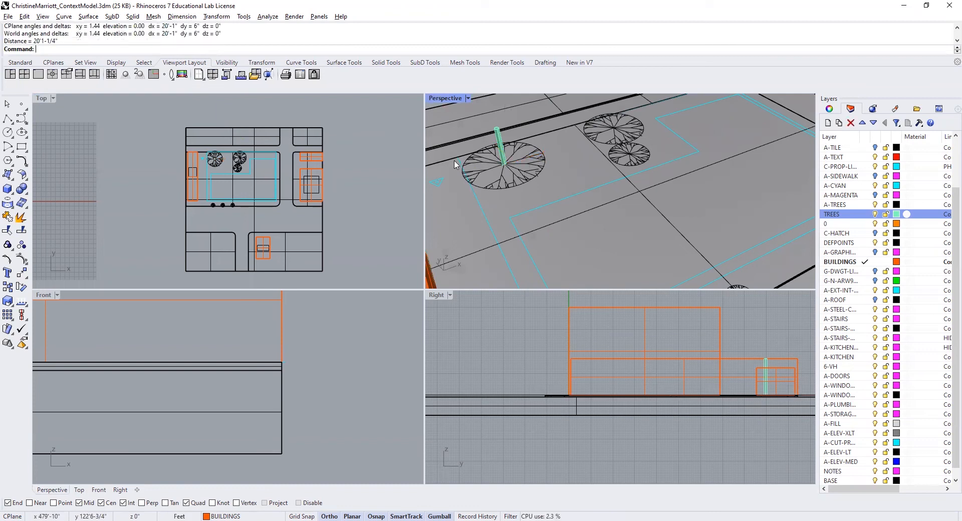
- Create a sphere for the tree canopy with radius 20, centered on the trunk cylinder's top face using the center snap
{"action": "left_click", "coordinate": [11, 193]}
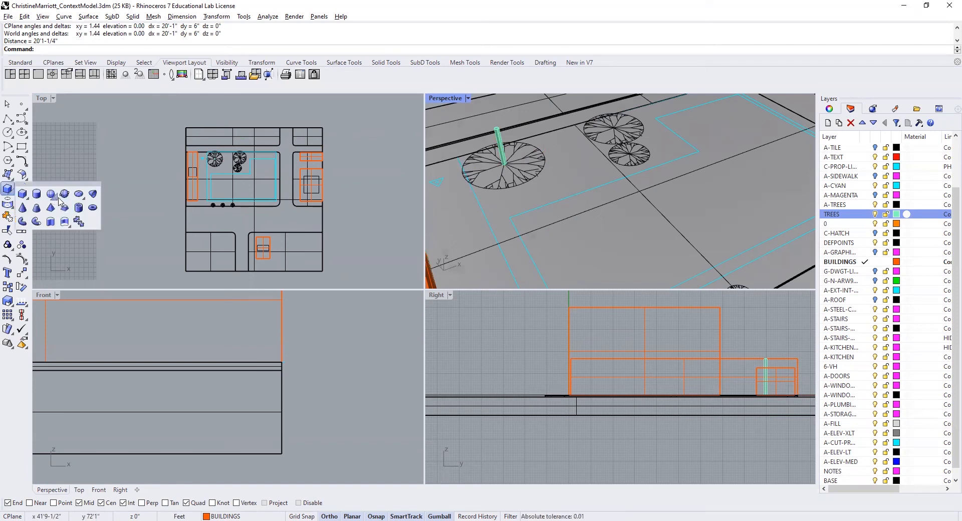
{"action": "left_click", "coordinate": [50, 194]}
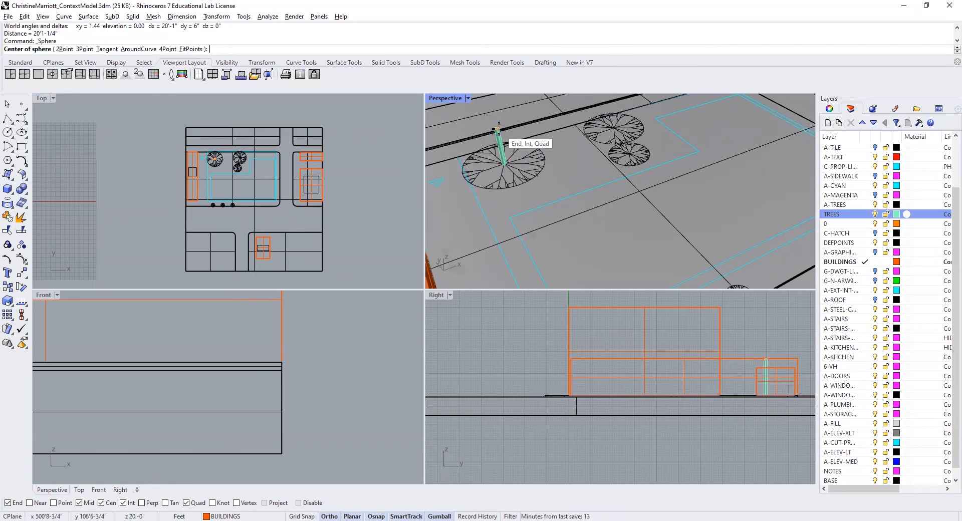
{"action": "scroll", "coordinate": [491, 124], "scroll_direction": "up", "scroll_amount": 3}
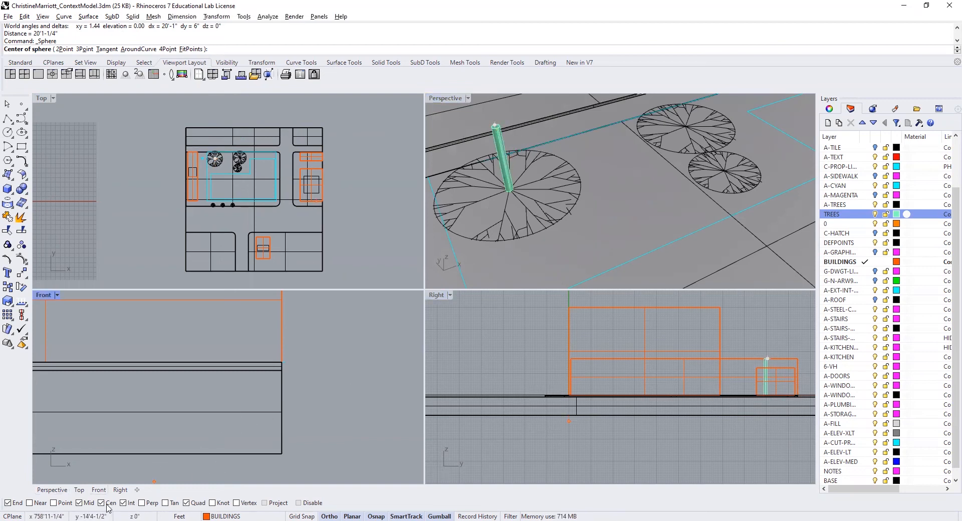
{"action": "scroll", "coordinate": [538, 128], "scroll_direction": "up", "scroll_amount": 5}
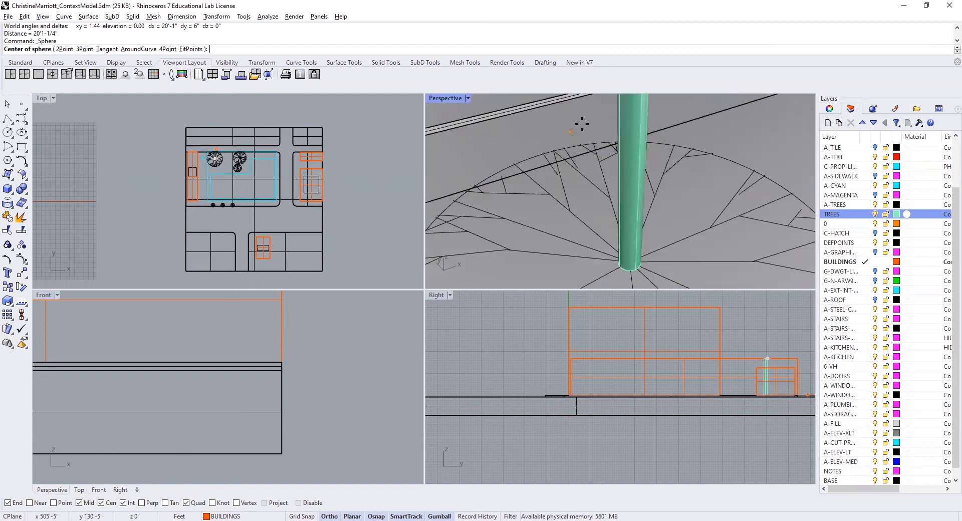
{"action": "scroll", "coordinate": [582, 125], "scroll_direction": "down", "scroll_amount": 3}
{"action": "scroll", "coordinate": [593, 188], "scroll_direction": "down", "scroll_amount": 2}
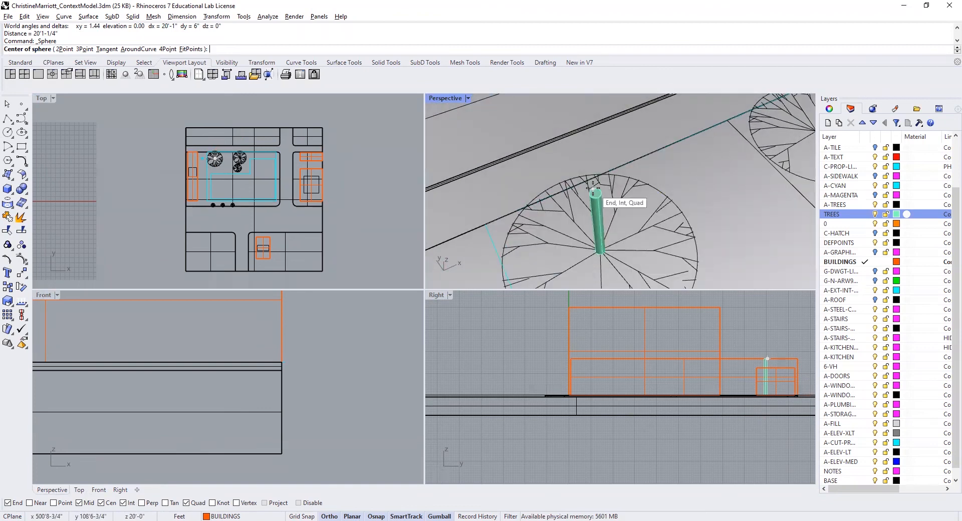
{"action": "scroll", "coordinate": [594, 190], "scroll_direction": "up", "scroll_amount": 1}
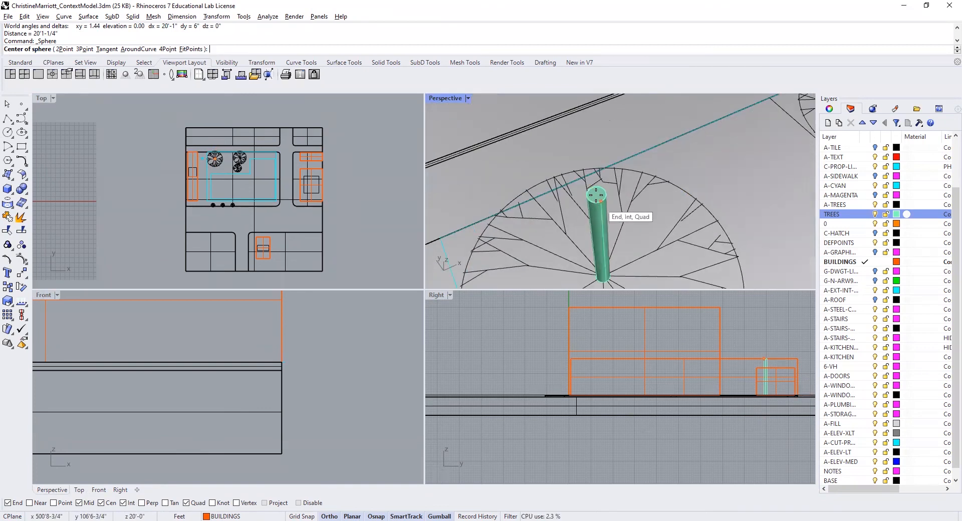
{"action": "key", "text": "Return"}
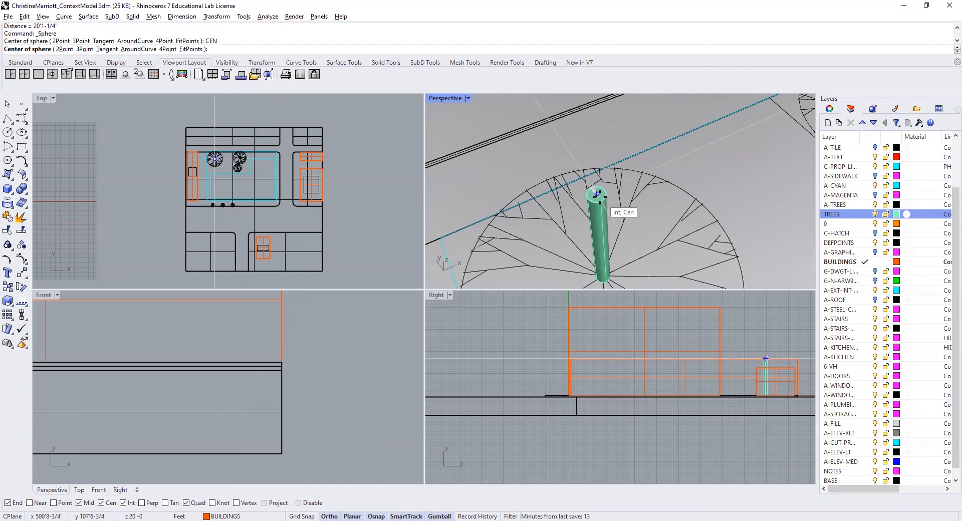
{"action": "left_click", "coordinate": [596, 194]}
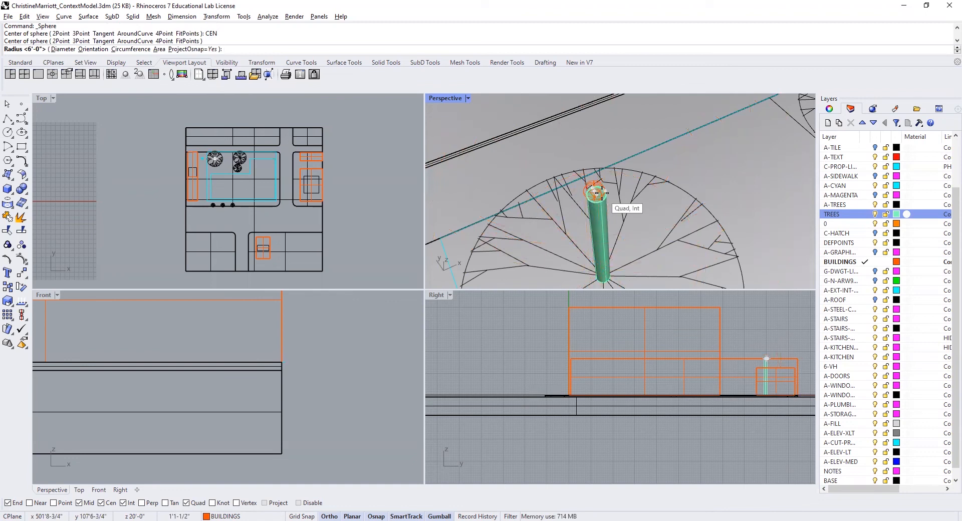
{"action": "type", "text": "20"}
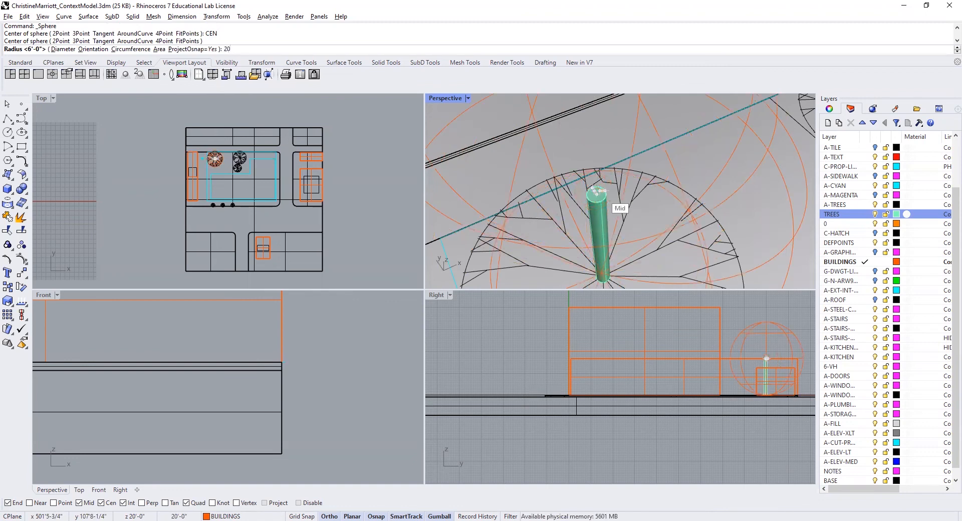
{"action": "key", "text": "Return"}
{"action": "scroll", "coordinate": [595, 144], "scroll_direction": "down", "scroll_amount": 4}
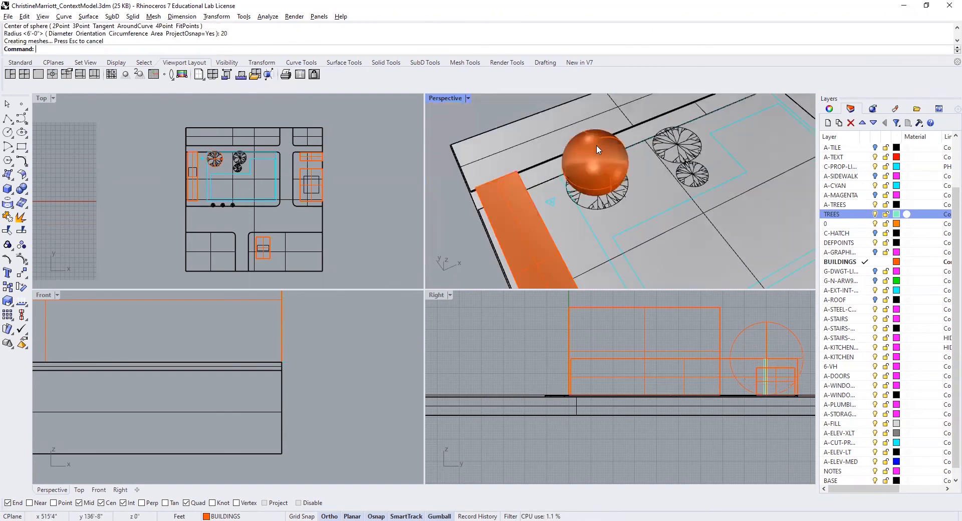
- Move the canopy sphere from the BUILDINGS layer to the TREES layer
{"action": "left_click", "coordinate": [598, 147]}
{"action": "left_click", "coordinate": [830, 108]}
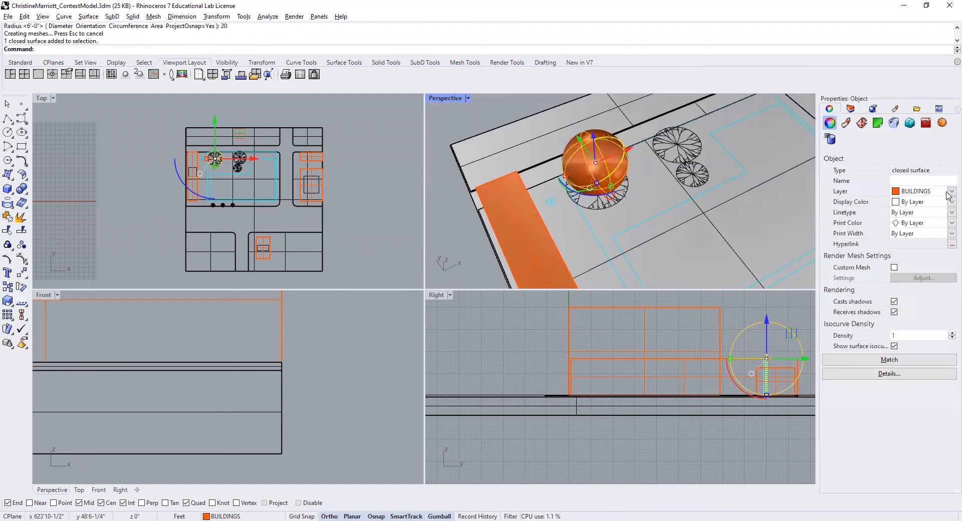
{"action": "left_click", "coordinate": [923, 191]}
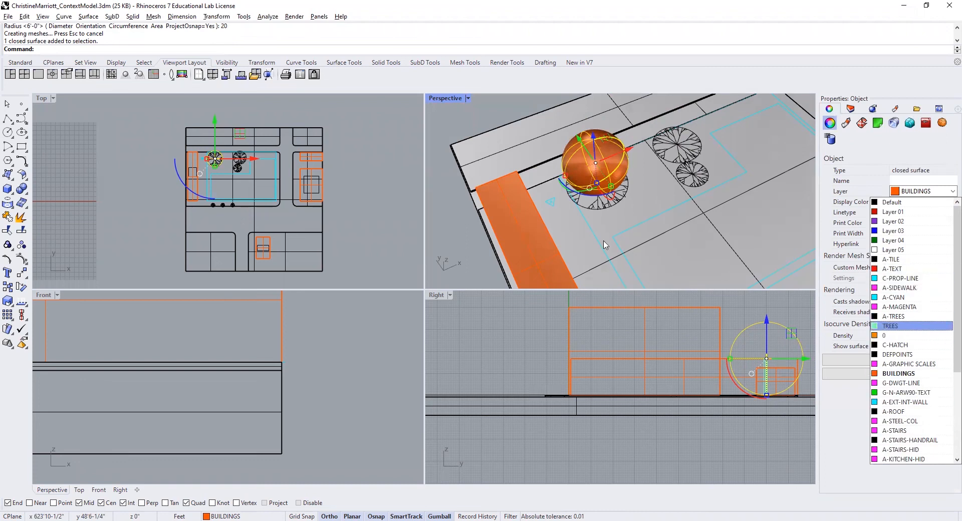
{"action": "key", "text": "Escape"}
- Try to raise the canopy sphere freehand above the trunk in the Right view, and undo the move
{"action": "right_click_drag", "start_coordinate": [770, 344], "coordinate": [710, 372]}
{"action": "left_click", "coordinate": [698, 338]}
{"action": "scroll", "coordinate": [733, 324], "scroll_direction": "down", "scroll_amount": 3}
{"action": "left_click_drag", "start_coordinate": [673, 347], "coordinate": [676, 318]}
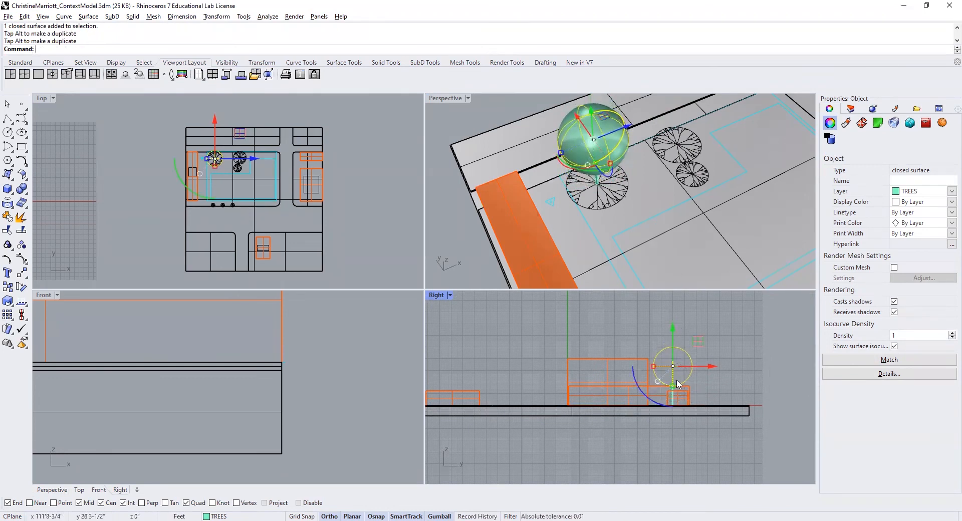
{"action": "key", "text": "Escape"}
{"action": "type", "text": "u"}
{"action": "key", "text": "Return"}
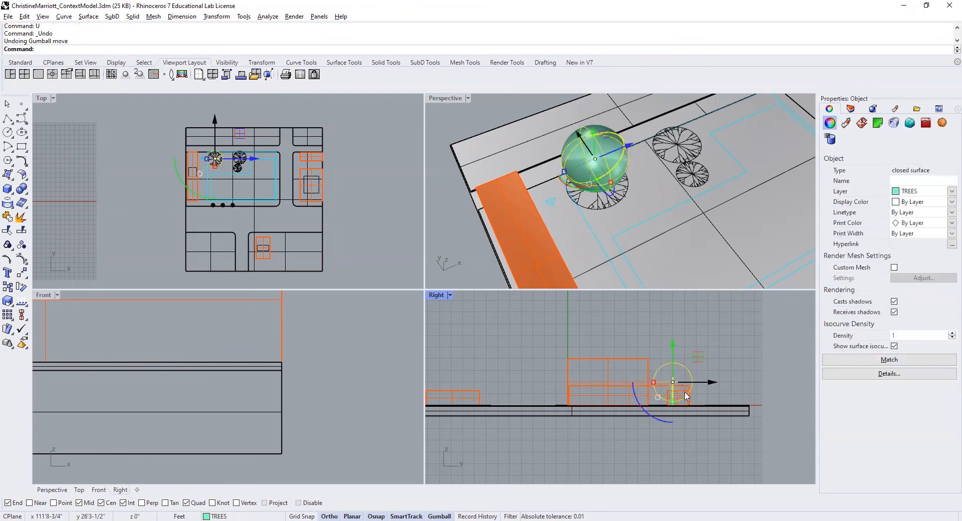
- Move the canopy sphere vertically upward by exactly 20' in the Right view and deselect it
{"action": "left_click", "coordinate": [674, 345]}
{"action": "type", "text": "20"}
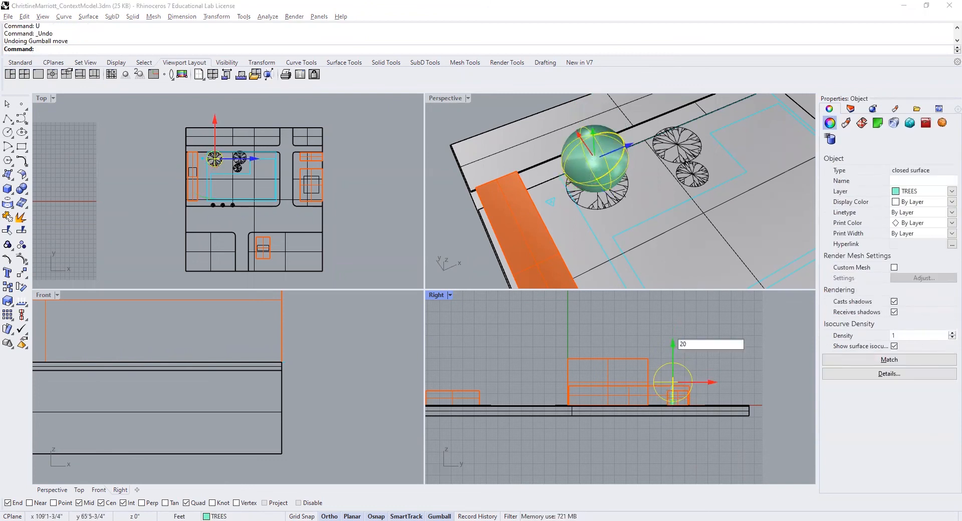
{"action": "key", "text": "Return"}
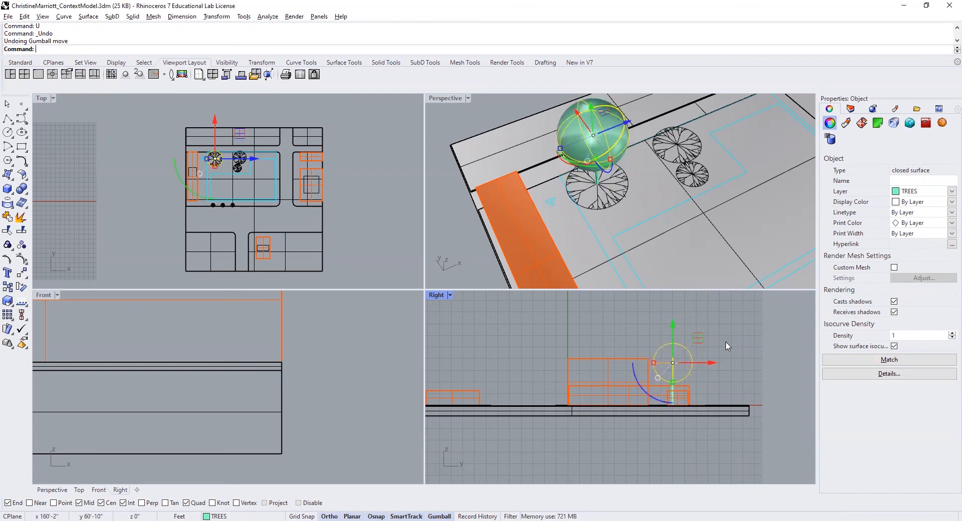
{"action": "key", "text": "Escape"}
- Lower the canopy sphere slightly in the Right view so its bottom meets the top of the trunk
{"action": "scroll", "coordinate": [675, 386], "scroll_direction": "up", "scroll_amount": 2}
{"action": "scroll", "coordinate": [675, 386], "scroll_direction": "up", "scroll_amount": 2}
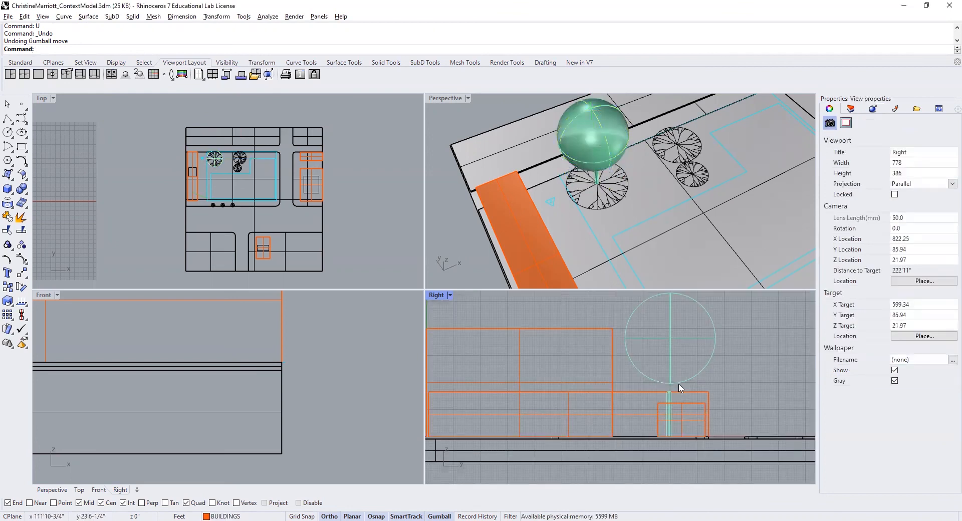
{"action": "left_click", "coordinate": [674, 384]}
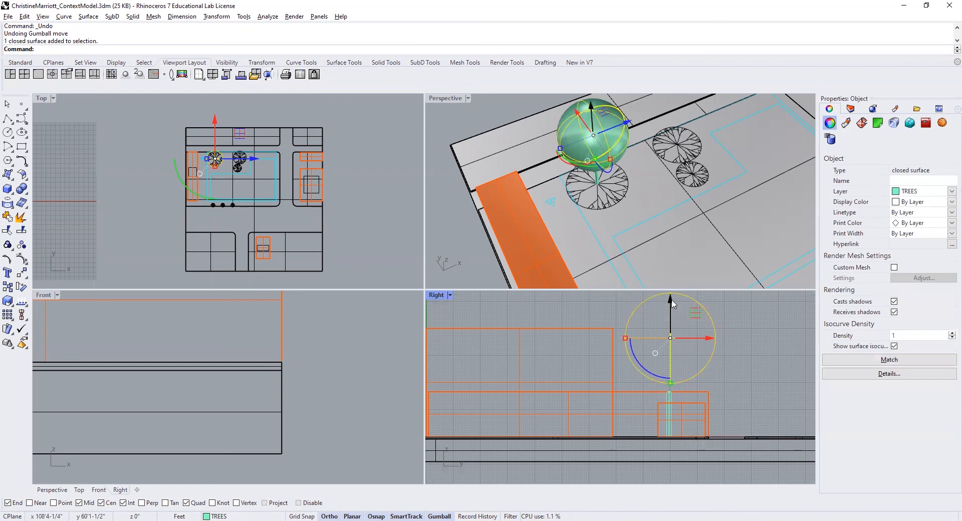
{"action": "left_click_drag", "start_coordinate": [671, 302], "coordinate": [668, 311]}
{"action": "left_click", "coordinate": [747, 320]}
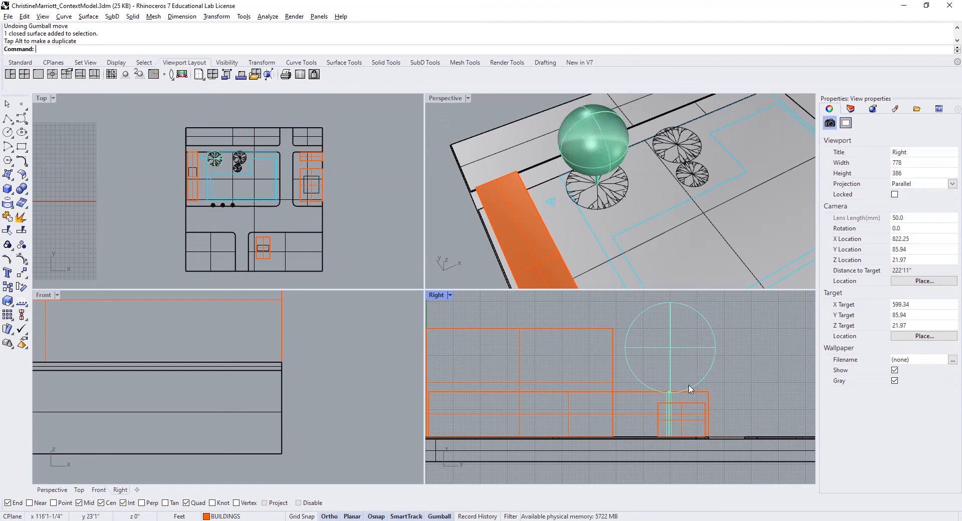
{"action": "scroll", "coordinate": [687, 388], "scroll_direction": "down", "scroll_amount": 6}
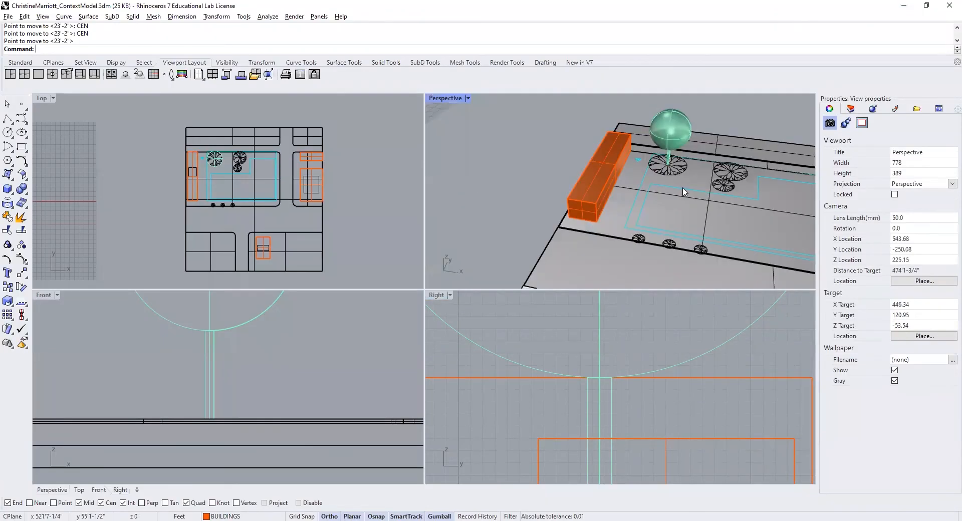
- Set the Top view to Wireframe display mode and inspect the context model from another side in the Perspective view
{"action": "right_click_drag", "start_coordinate": [685, 192], "coordinate": [626, 168], "text": "shift"}
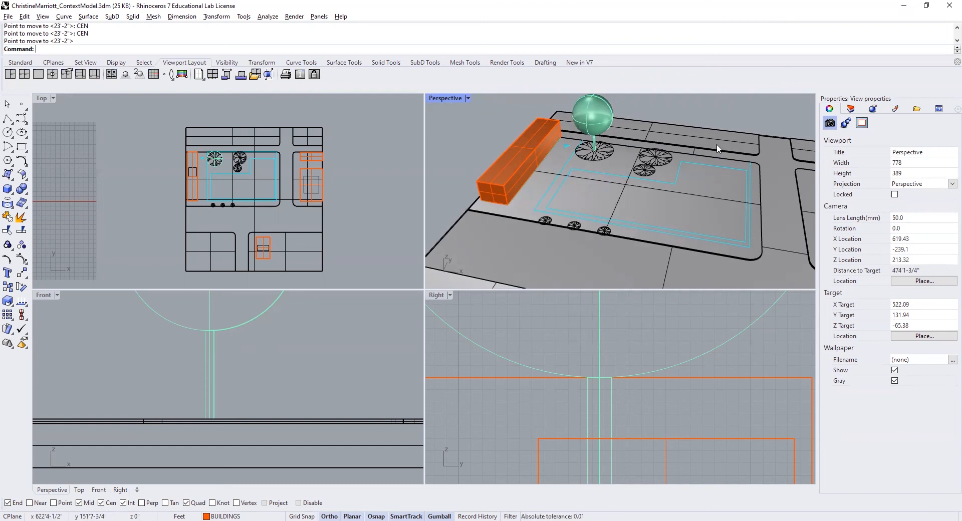
{"action": "scroll", "coordinate": [749, 103], "scroll_direction": "down", "scroll_amount": 3}
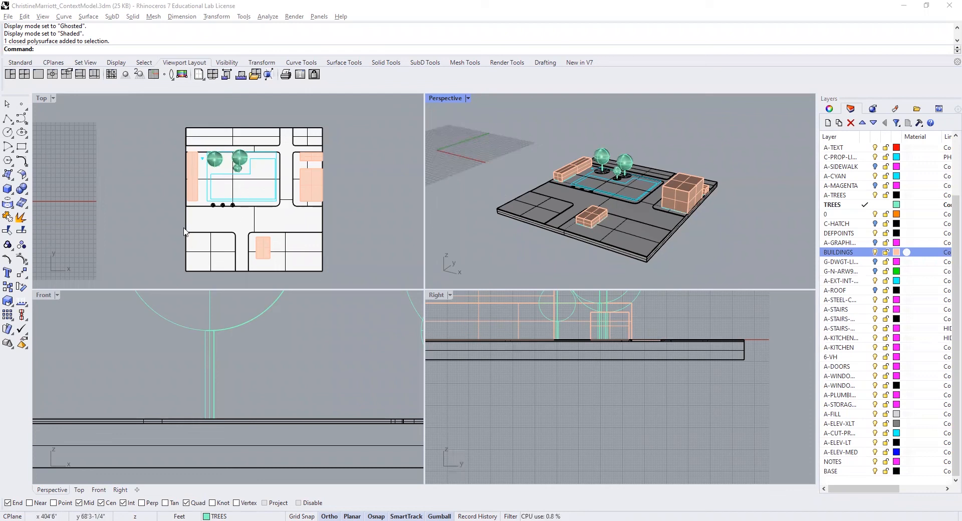
{"action": "left_click", "coordinate": [53, 98]}
{"action": "left_click", "coordinate": [56, 135]}
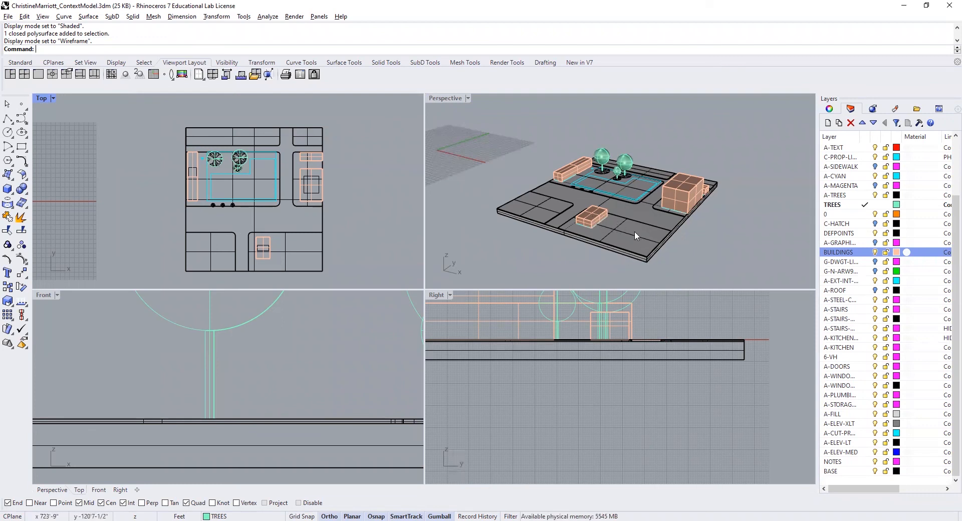
{"action": "right_click_drag", "start_coordinate": [533, 256], "coordinate": [677, 224]}
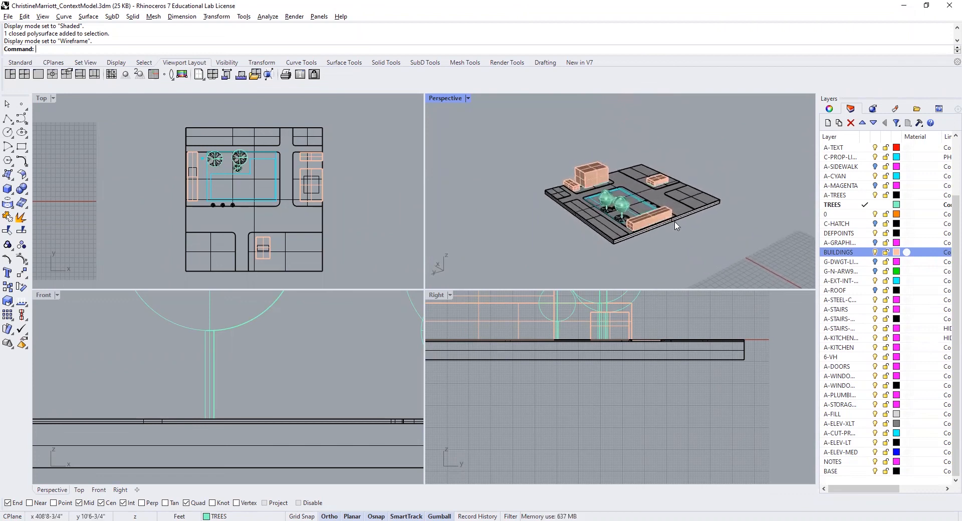